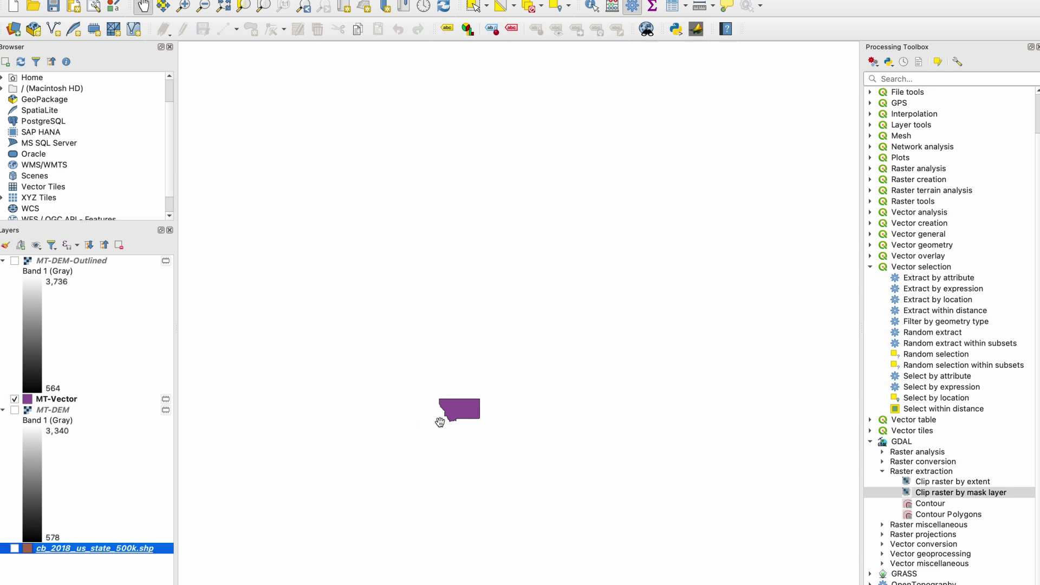
# - Zoom to the MT-Vector layer and switch layer visibility so that only MT-DEM-Outlined is shown
pyautogui.rightClick(78, 402)
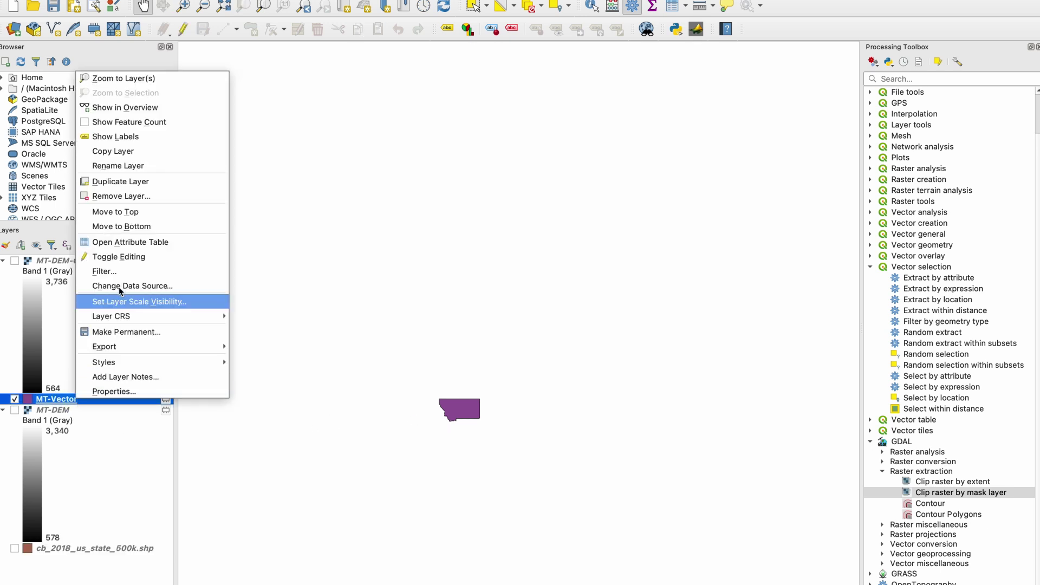
pyautogui.click(163, 79)
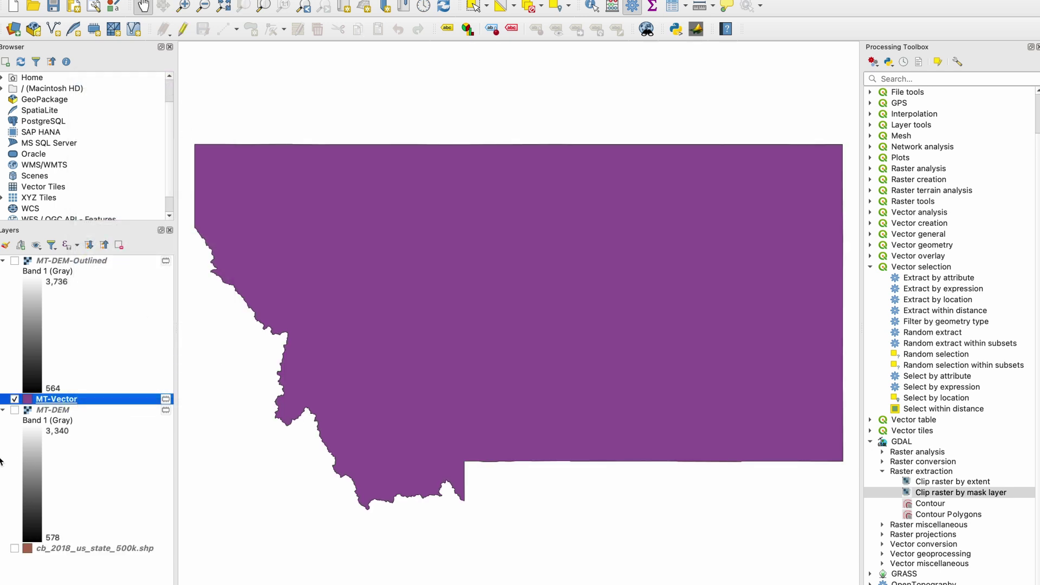
pyautogui.click(15, 411)
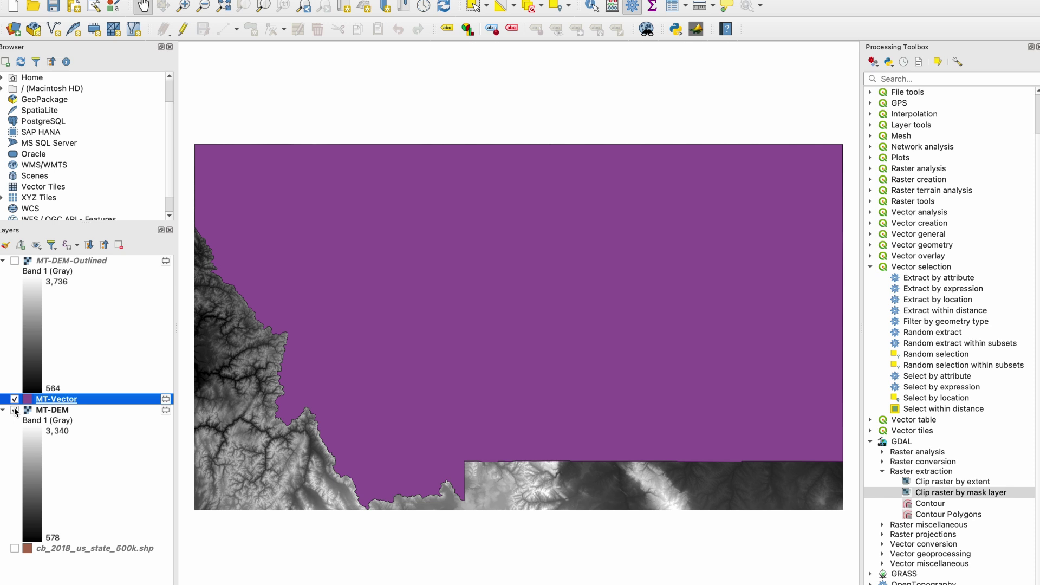
pyautogui.click(14, 399)
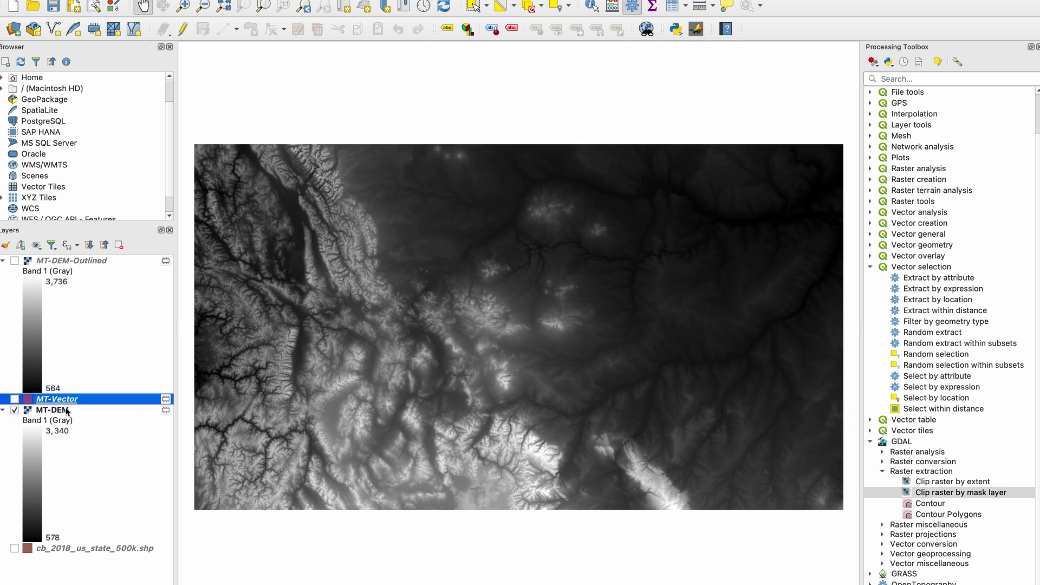
pyautogui.click(14, 261)
pyautogui.click(14, 411)
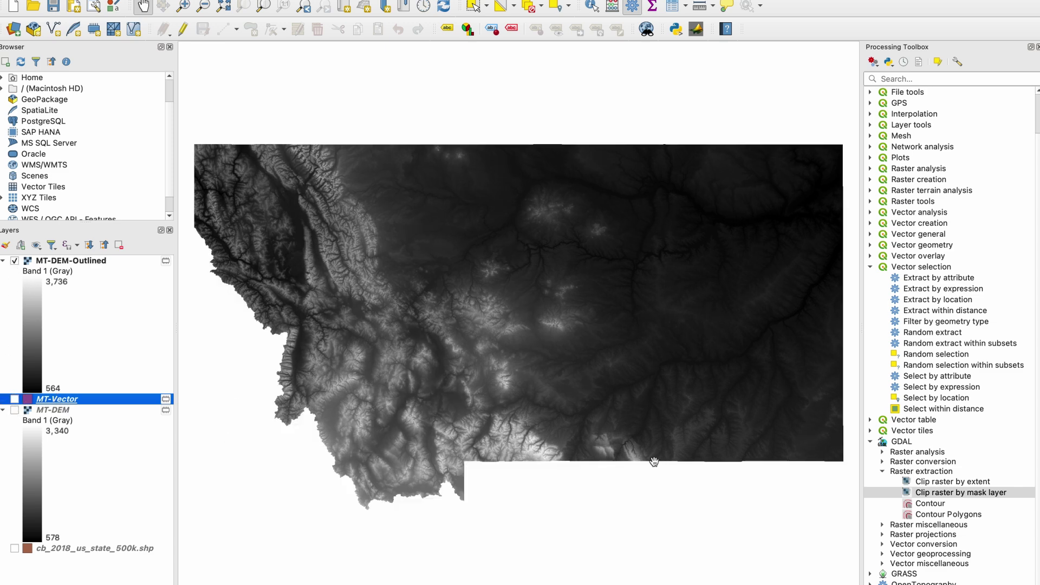
# - Switch to Finder and preview mt-vector.svg, mt-vector.pdf and mt-dem-outlined.png in the montana-map folder
pyautogui.press('super+Tab')
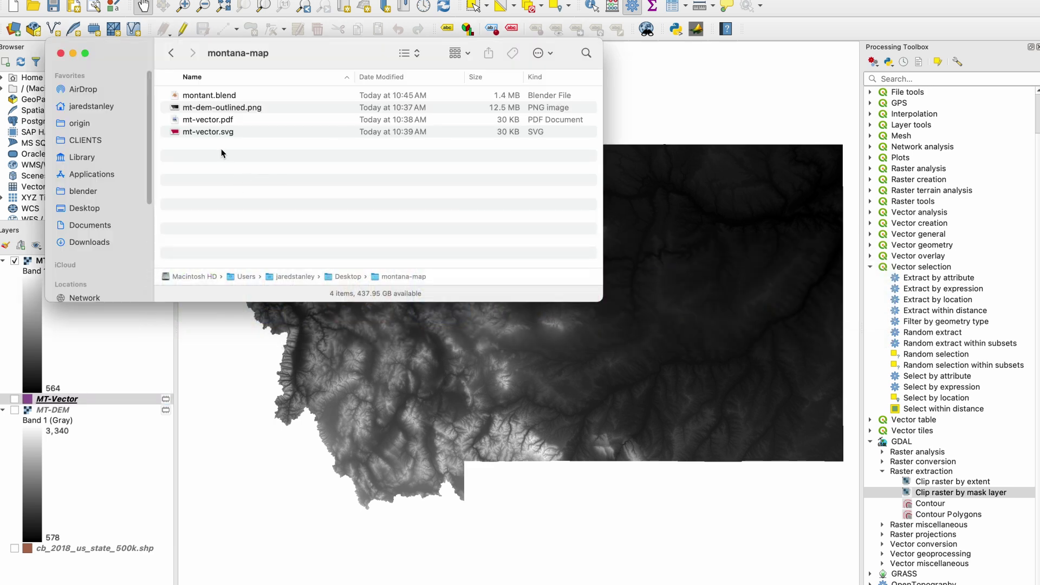
pyautogui.click(211, 133)
pyautogui.press('space')
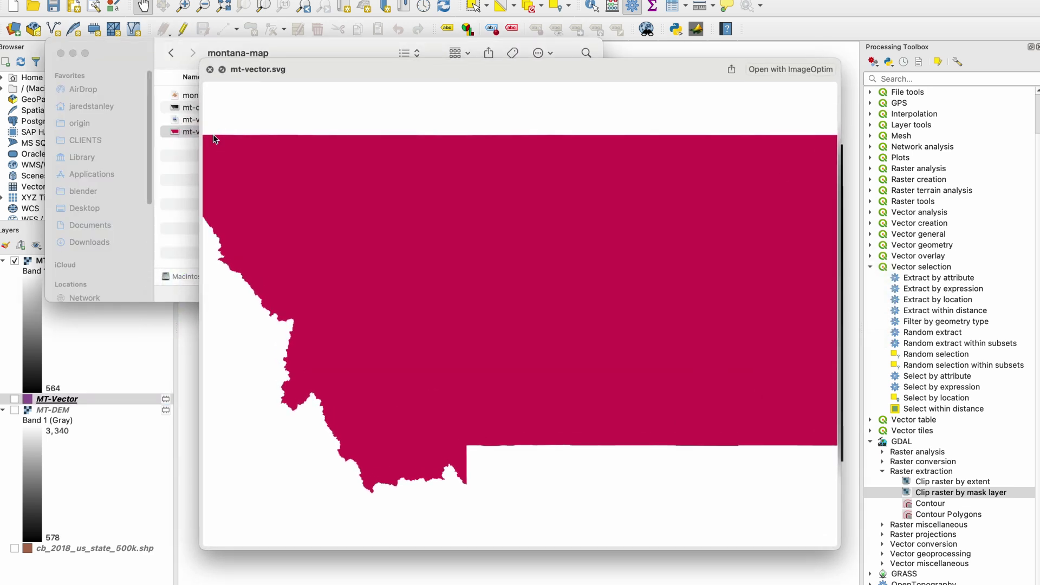
pyautogui.press('Up')
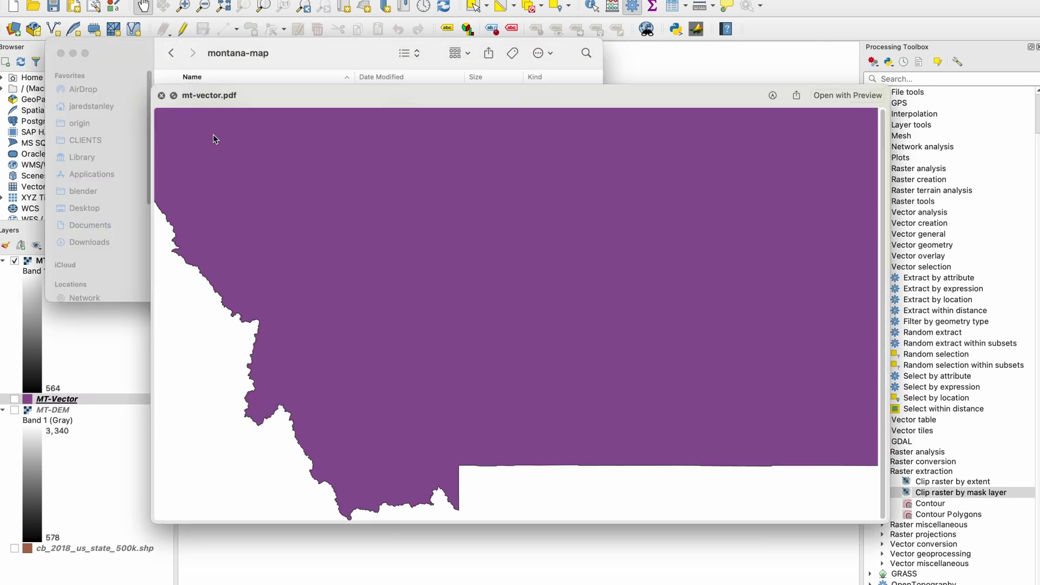
pyautogui.press('Up')
pyautogui.press('Up')
pyautogui.press('Down')
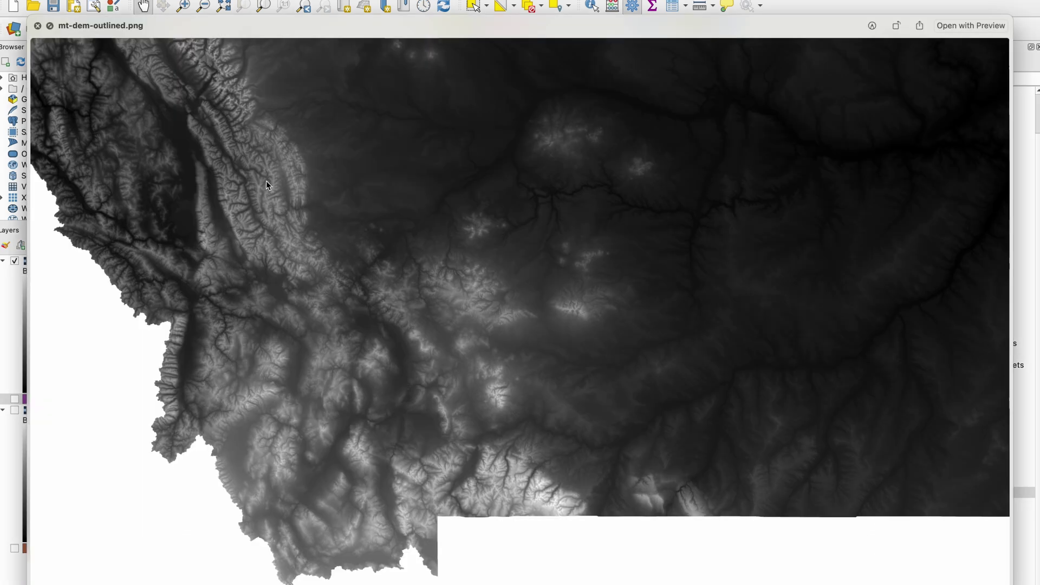
pyautogui.press('space')
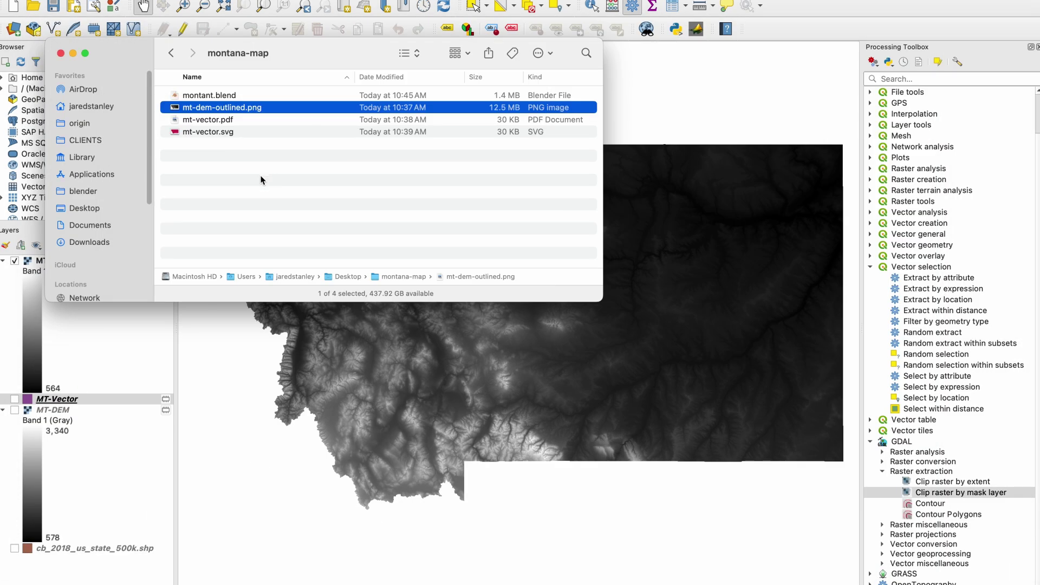
# - Preview mt-dem-outlined.png once more, close the preview and deselect the file
pyautogui.click(230, 109)
pyautogui.press('space')
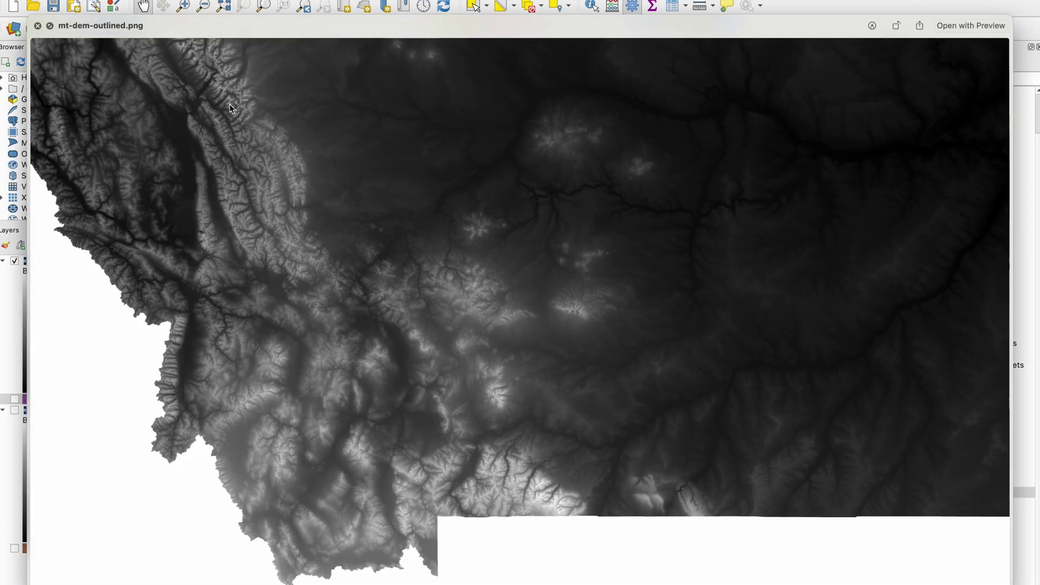
pyautogui.press('space')
pyautogui.moveTo(221, 111); pyautogui.dragTo(488, 379)
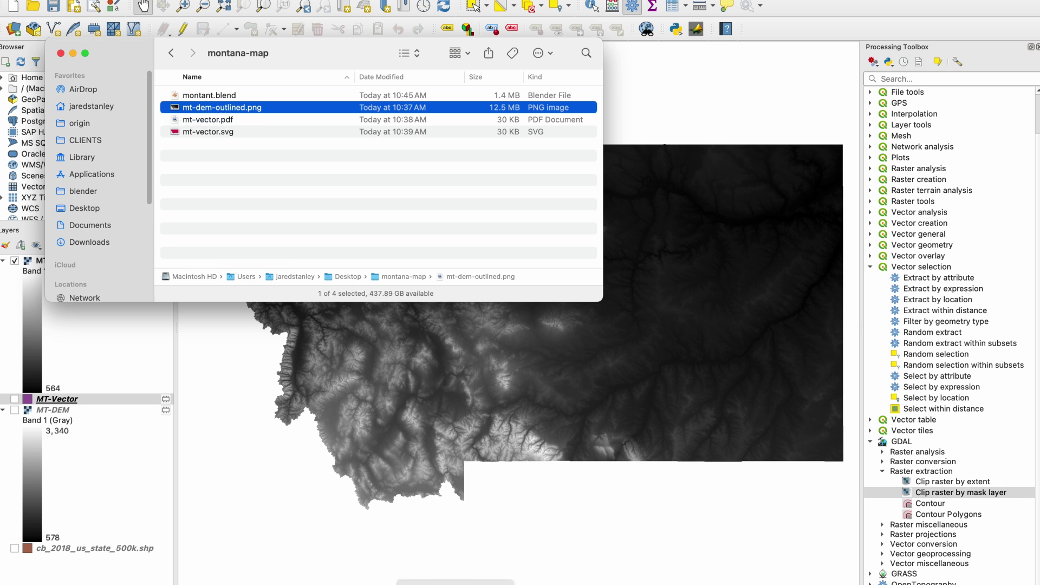
pyautogui.moveTo(228, 107); pyautogui.dragTo(282, 113)
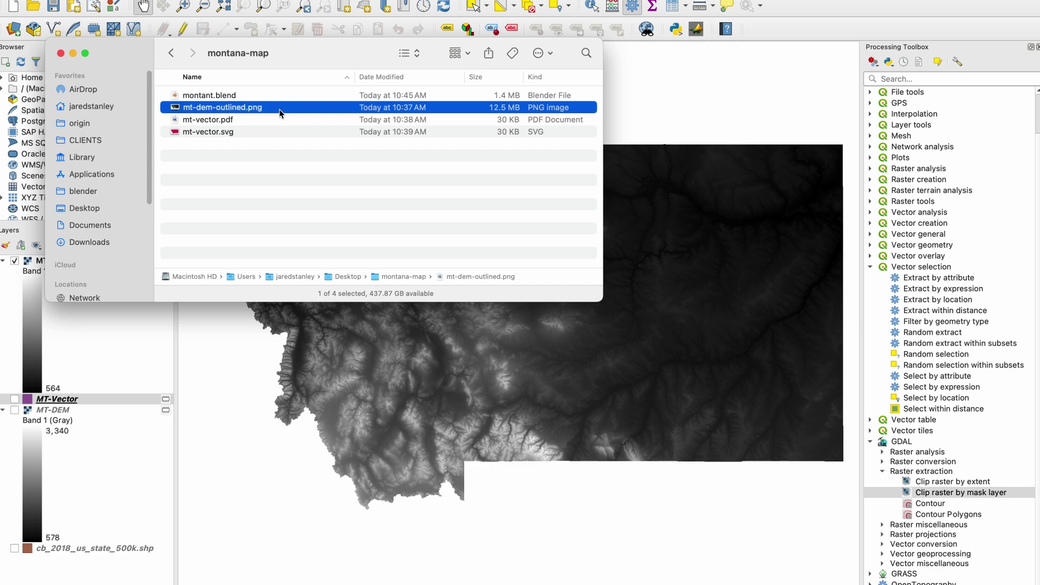
pyautogui.click(294, 192)
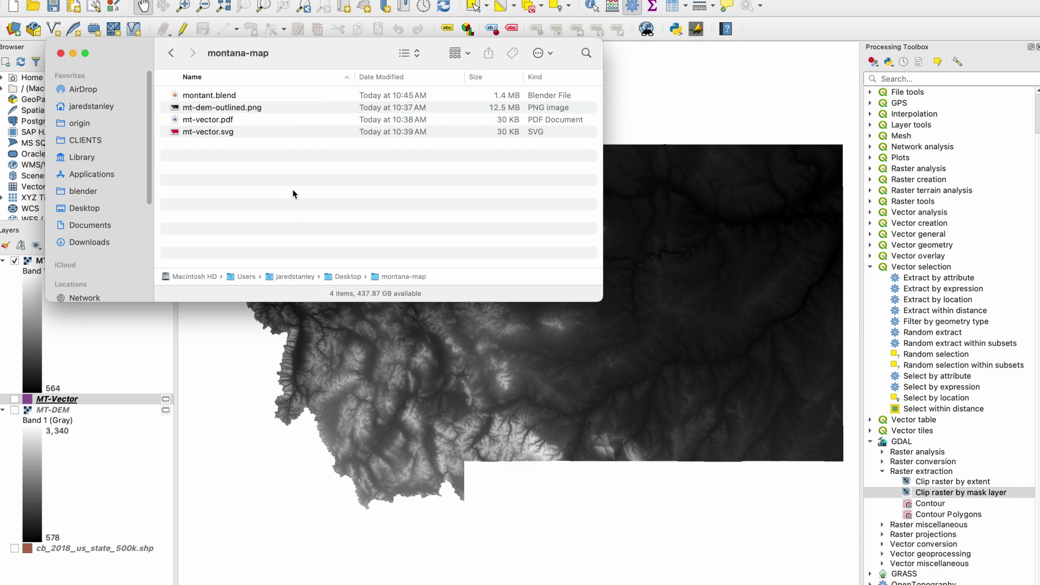
# - Launch Blender, start a new General file and delete the default sphere
pyautogui.press('super+Tab')
pyautogui.press('super+shift+Tab')
pyautogui.press('super+space')
pyautogui.write('blender')
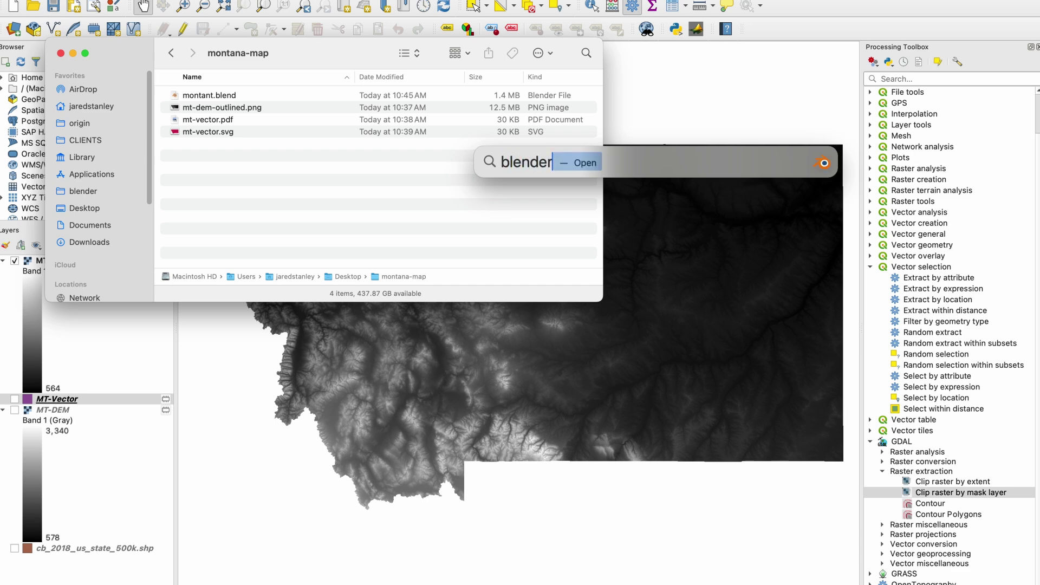
pyautogui.press('Return')
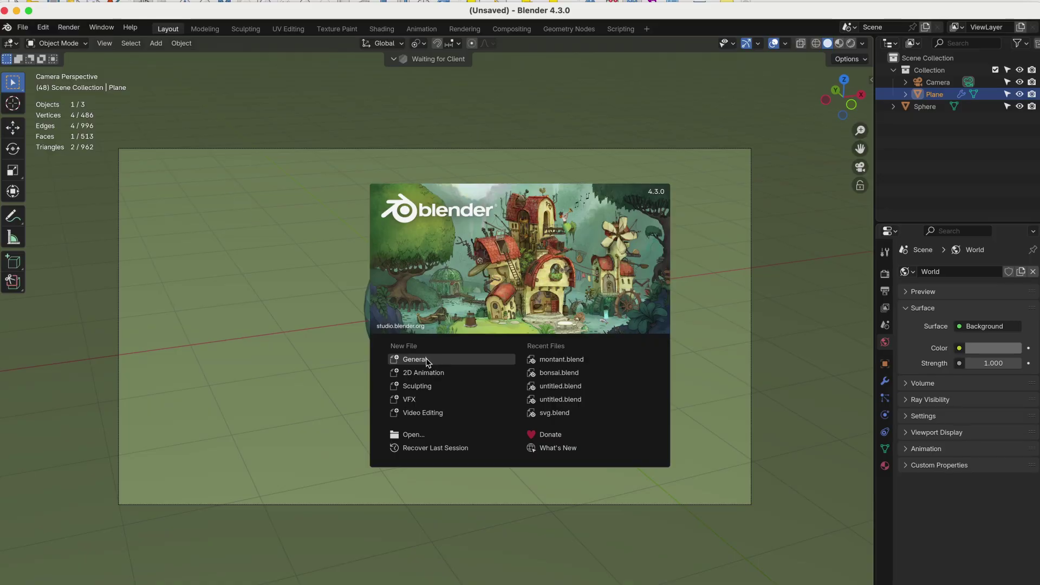
pyautogui.click(424, 360)
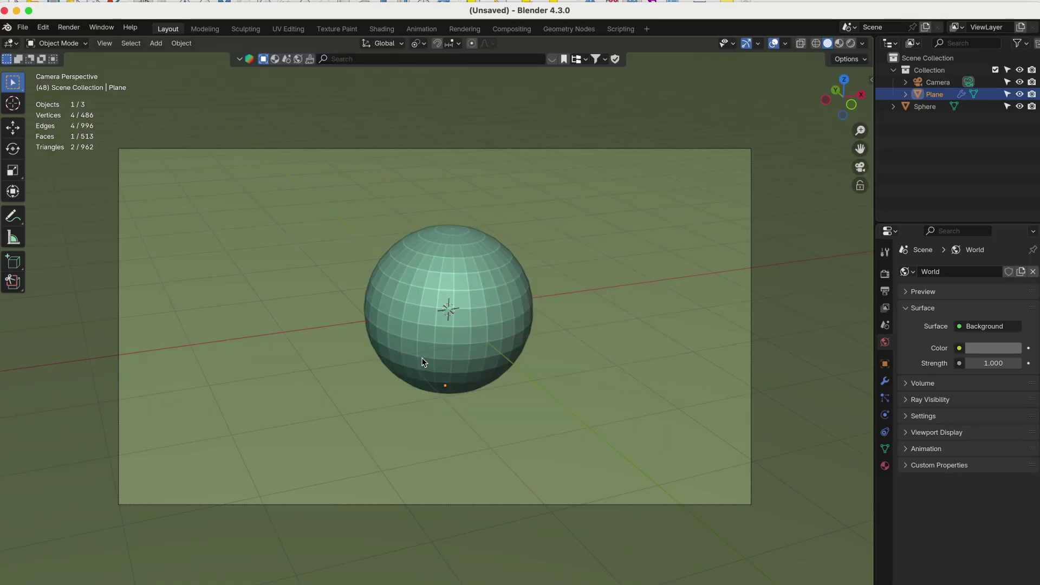
pyautogui.click(424, 335)
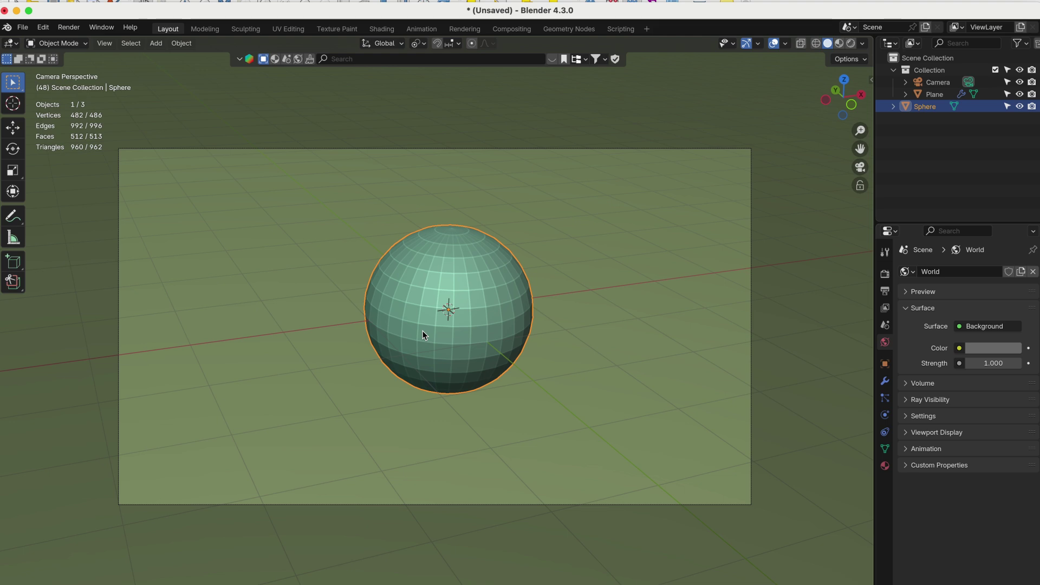
pyautogui.press('Delete')
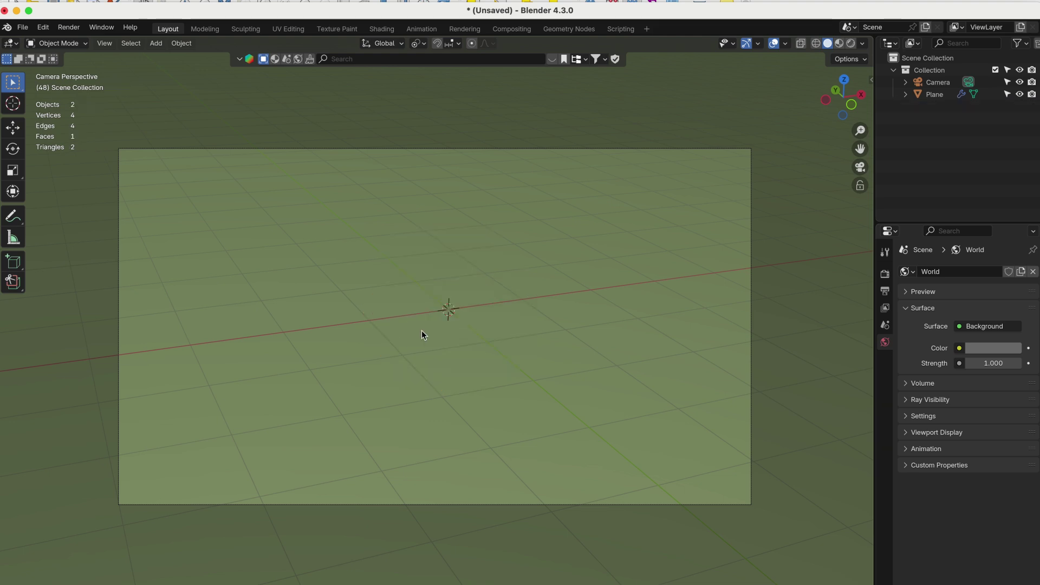
# - Look up the pixel dimensions of mt-dem-outlined.png in Finder's file information, and return to Blender
pyautogui.press('super+Tab')
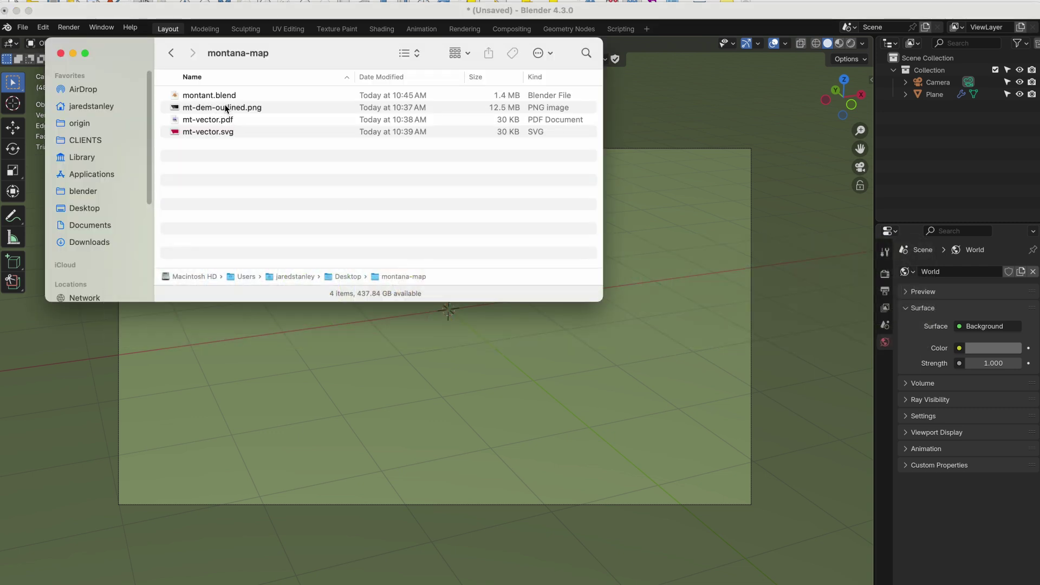
pyautogui.click(226, 109)
pyautogui.press('super+i')
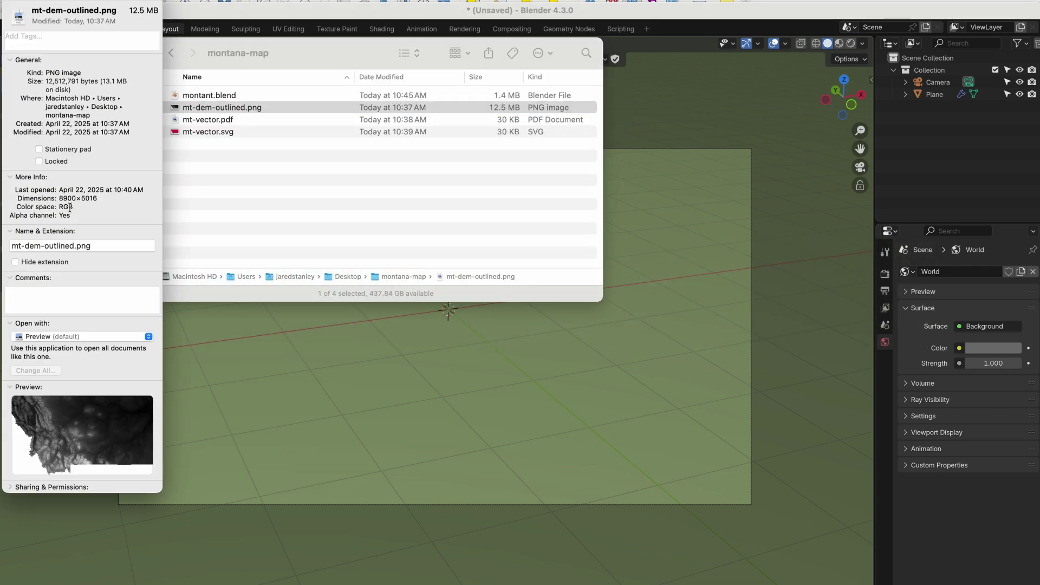
pyautogui.click(206, 198)
pyautogui.click(308, 367)
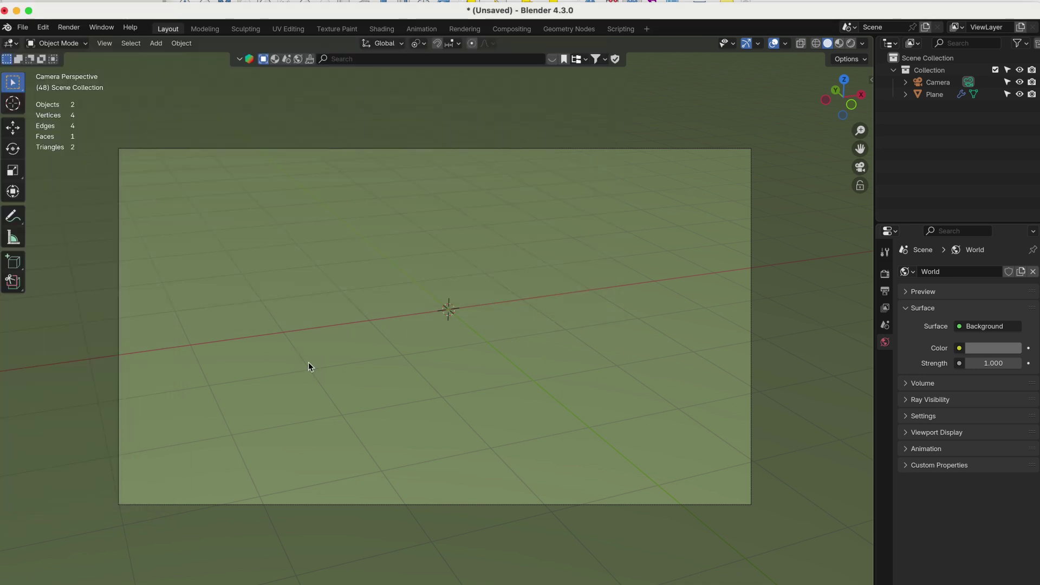
# - Add a 2 m mesh plane at the world origin
pyautogui.hotkey('shift', 'a')
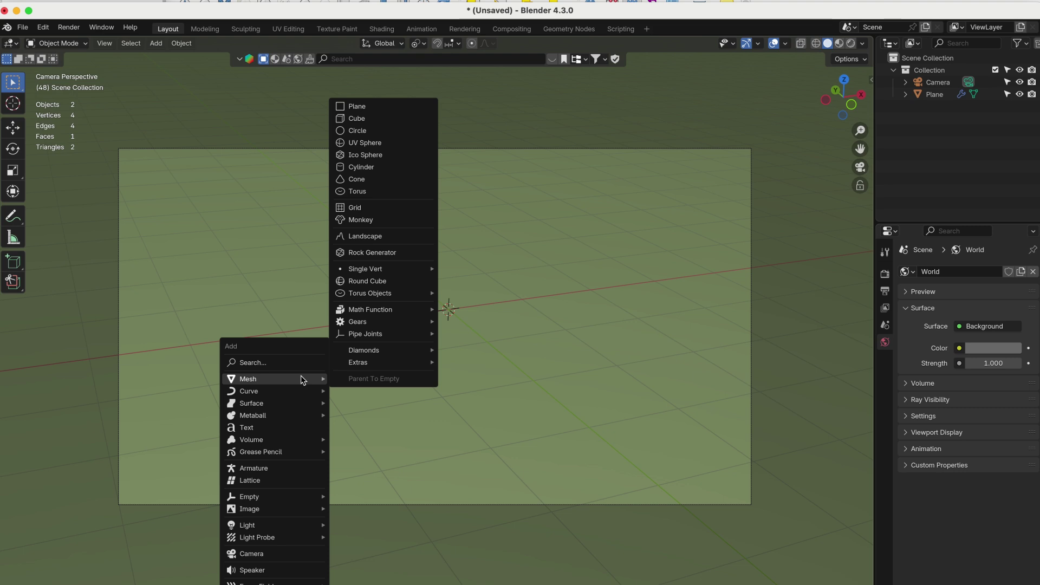
pyautogui.hotkey('shift', 'a')
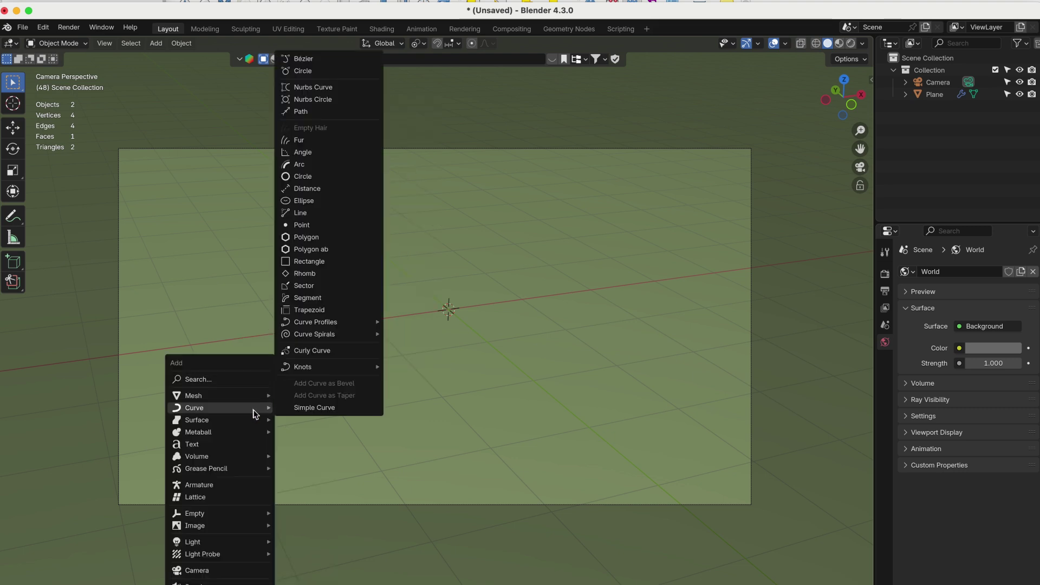
pyautogui.moveTo(247, 397)
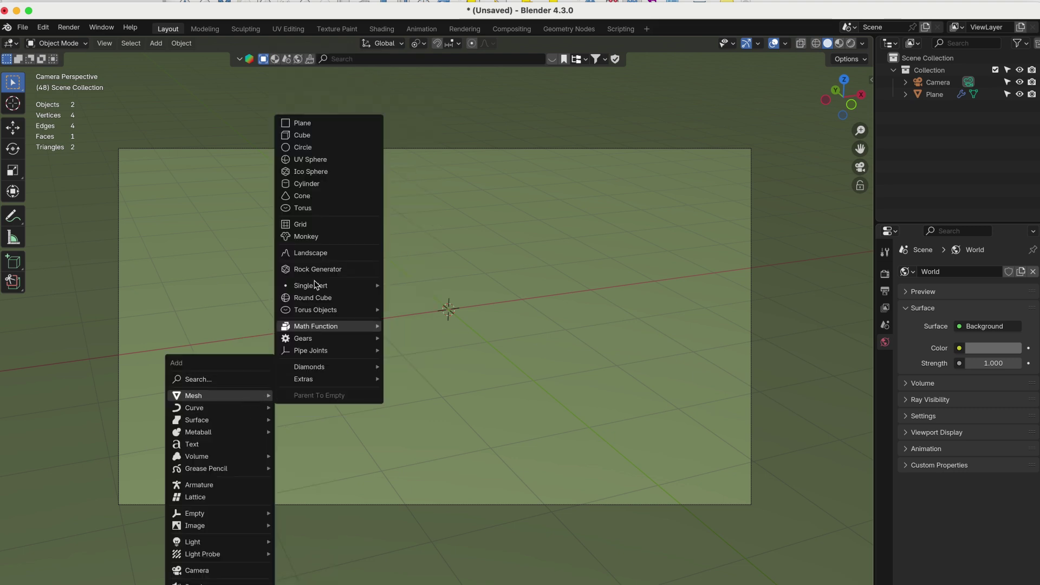
pyautogui.click(305, 123)
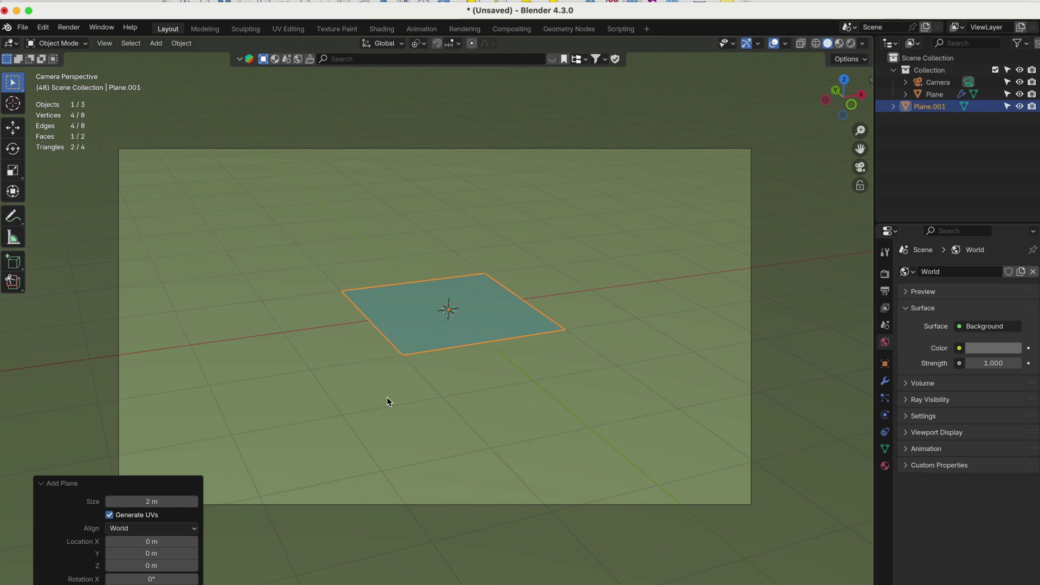
# - Calculate the image's height-to-width ratio as 5016/8500 in Spotlight, and return to the Blender scene
pyautogui.press('super+space')
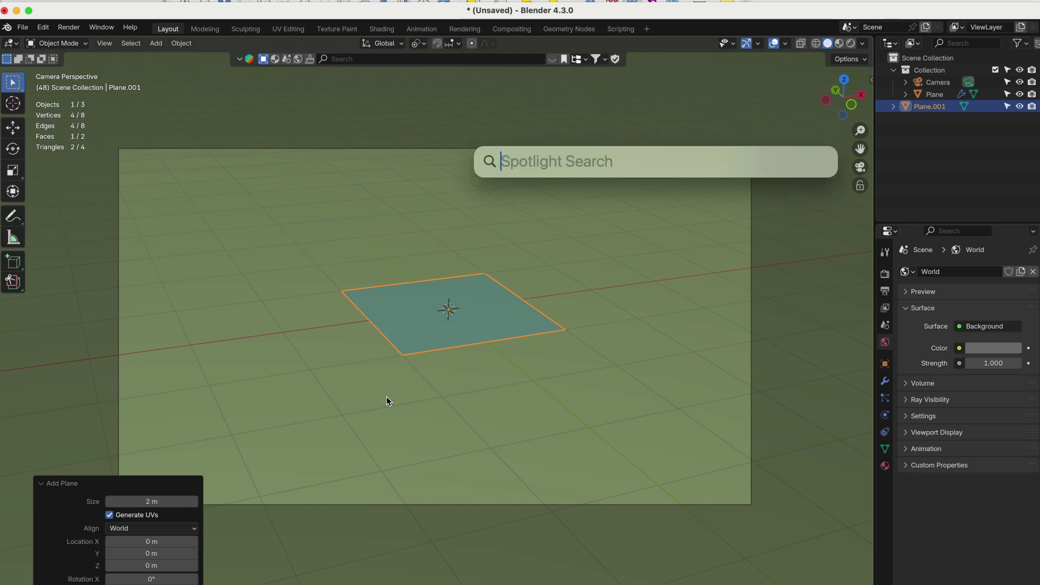
pyautogui.write('5026')
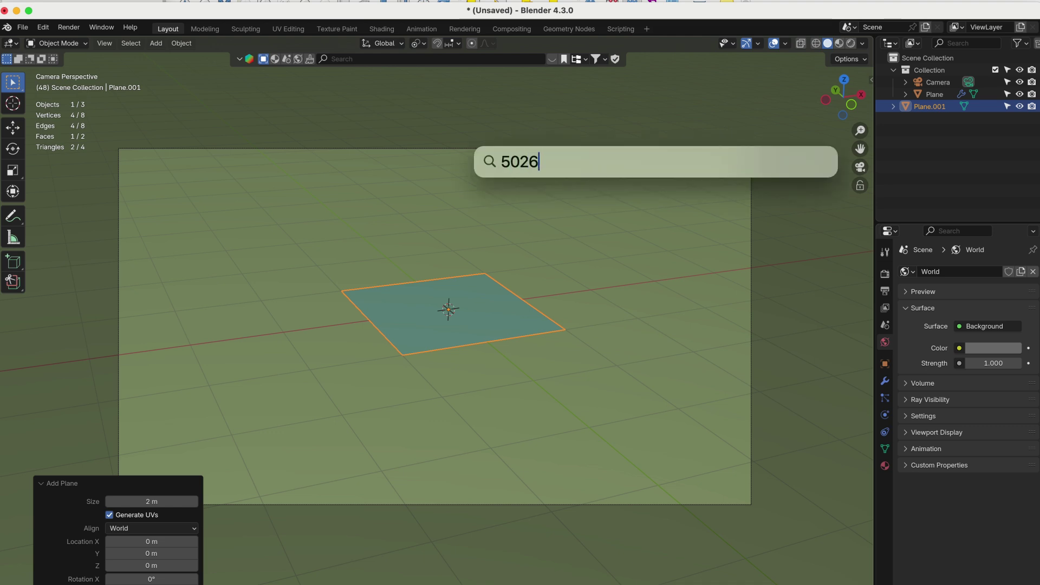
pyautogui.press('BackSpace')
pyautogui.press('BackSpace')
pyautogui.press('BackSpace')
pyautogui.press('BackSpace')
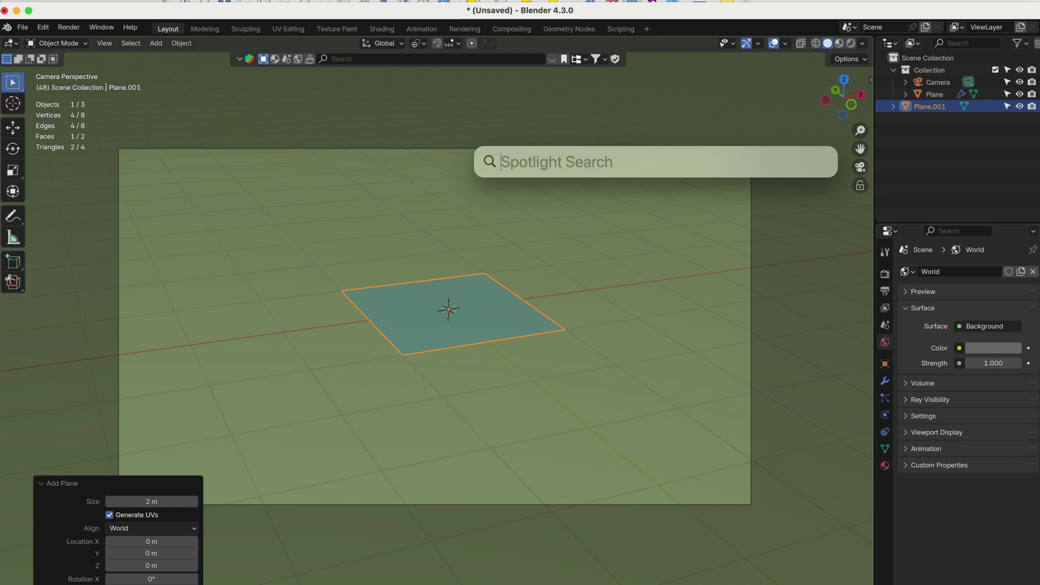
pyautogui.write('5016')
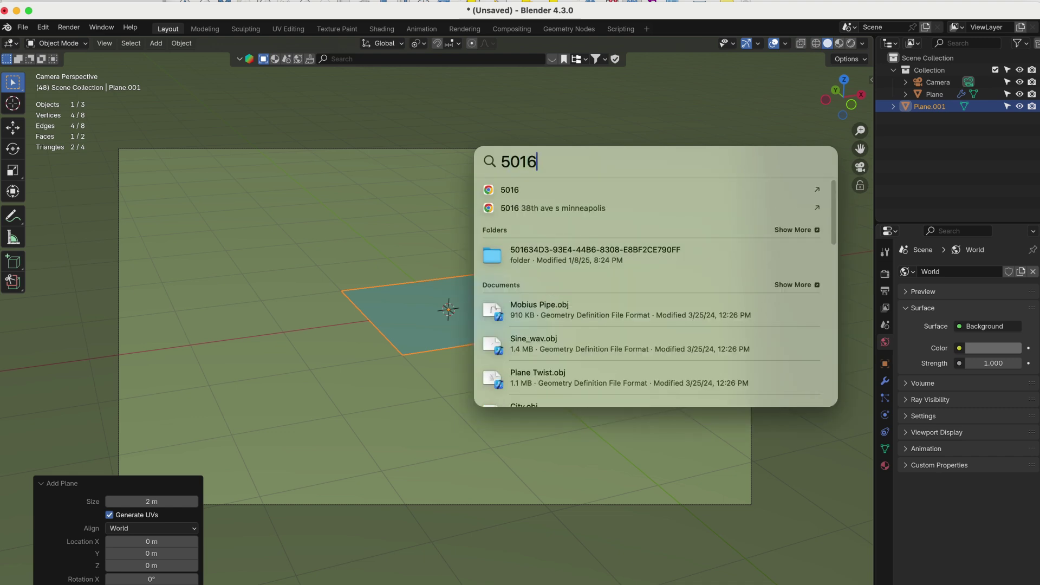
pyautogui.write('/8500')
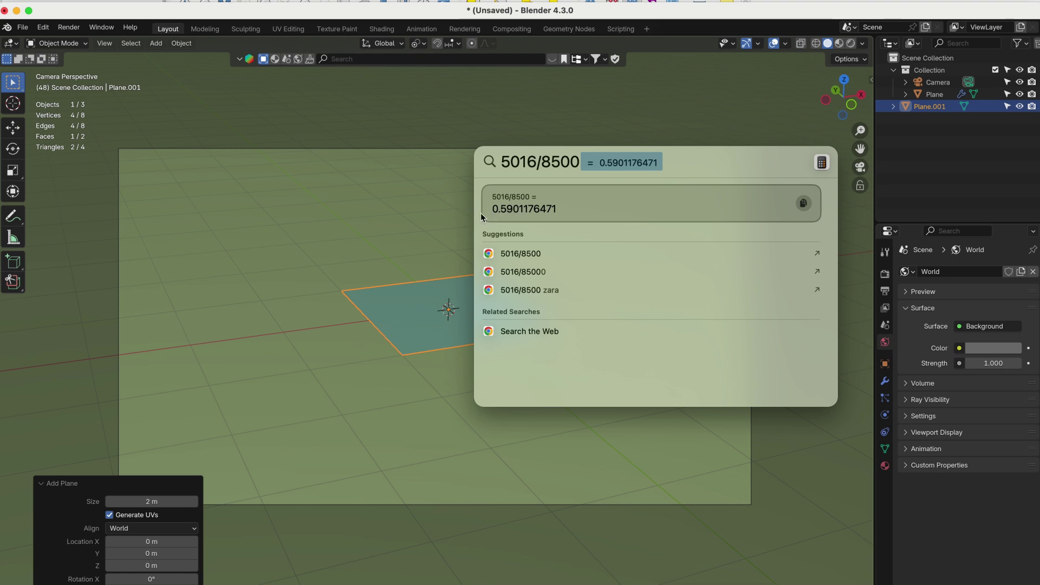
pyautogui.click(455, 223)
pyautogui.click(469, 291)
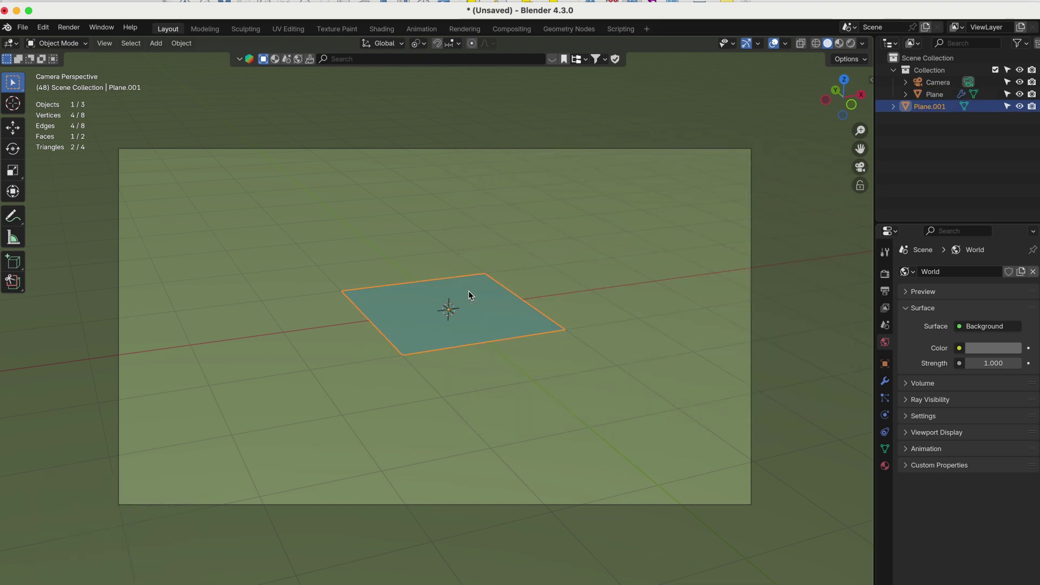
# - In Edit Mode, scale the new plane's geometry by 0.59 along the Y axis
pyautogui.press('Tab')
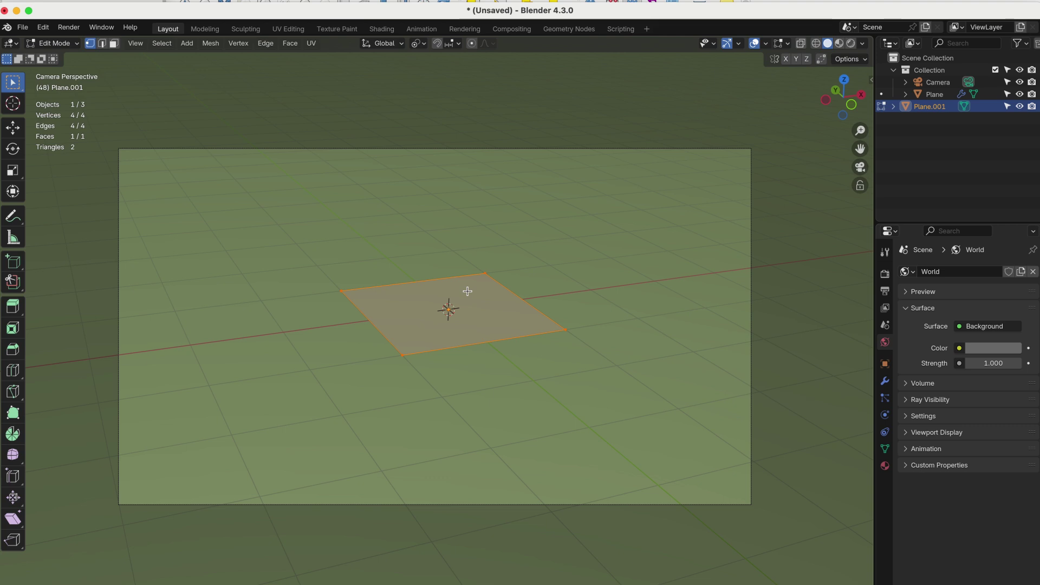
pyautogui.press('s')
pyautogui.press('y')
pyautogui.write('.59')
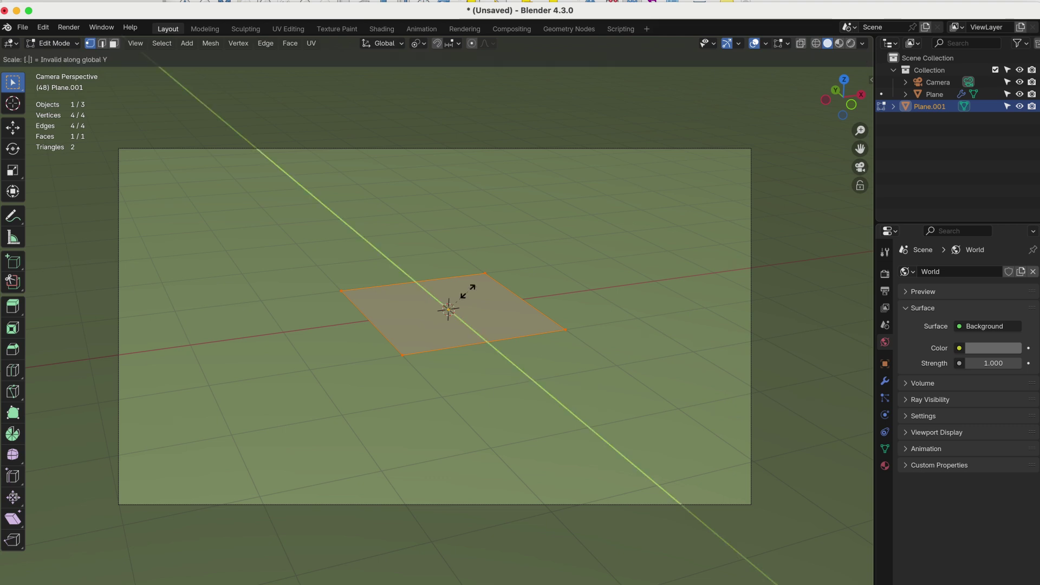
pyautogui.press('Return')
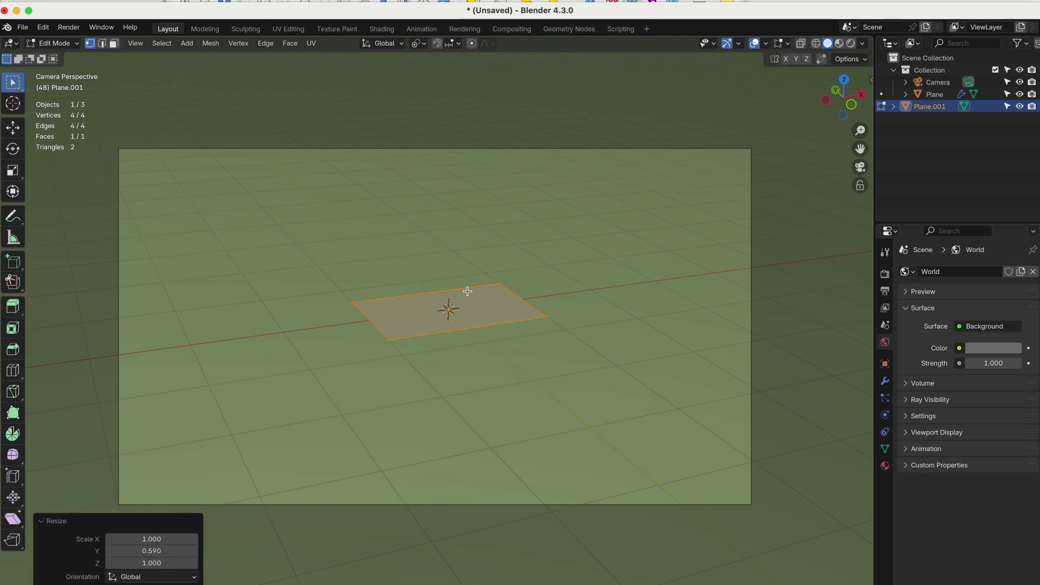
# - In Edit Mode, scale the new plane's geometry up uniformly to about 8.06 m by 4.76 m
pyautogui.press('Tab')
pyautogui.moveTo(485, 304); pyautogui.dragTo(462, 404, button='middle')
pyautogui.scroll(3, 463, 404)
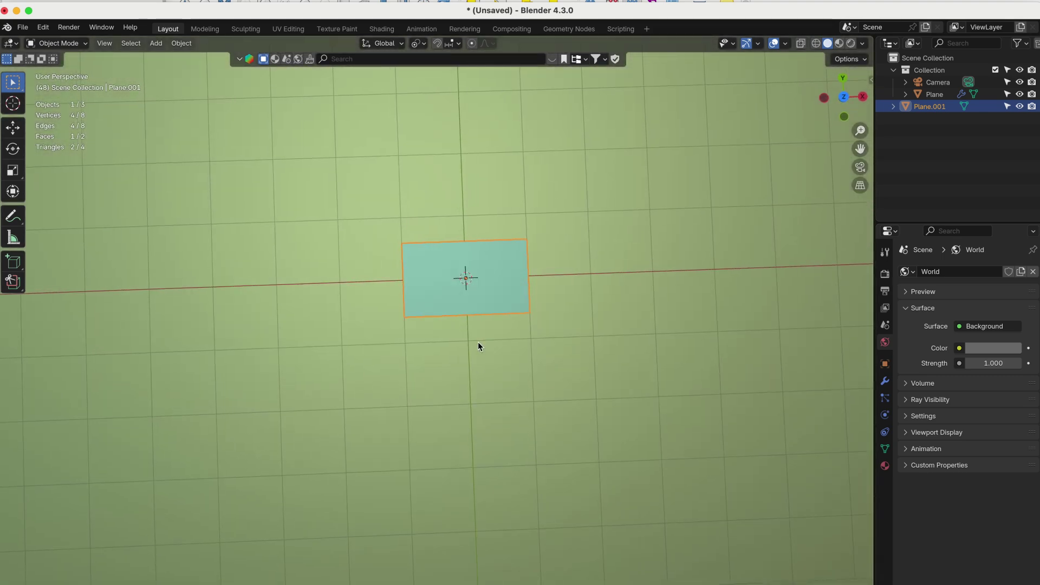
pyautogui.press('Tab')
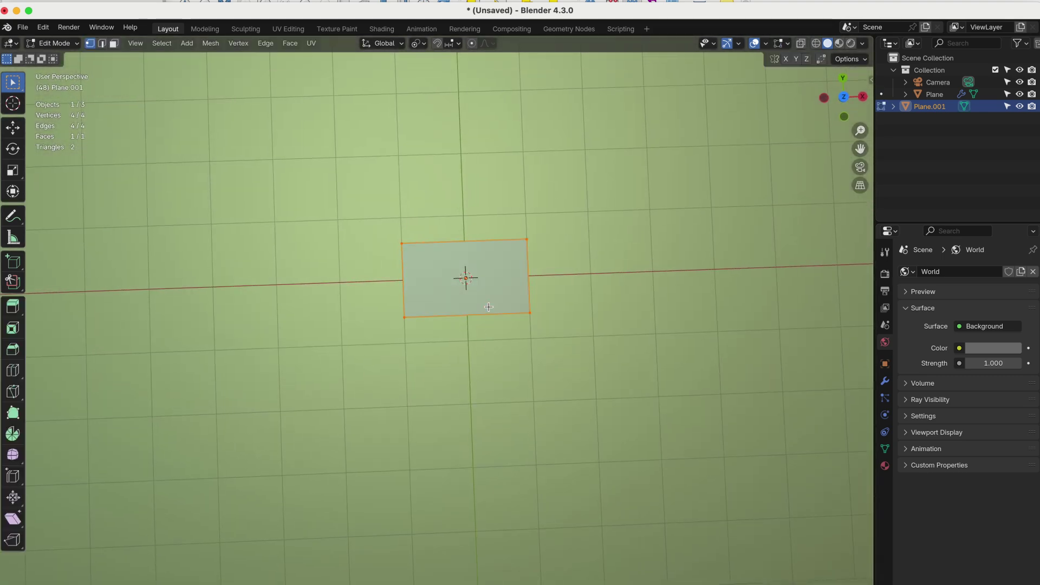
pyautogui.press('s')
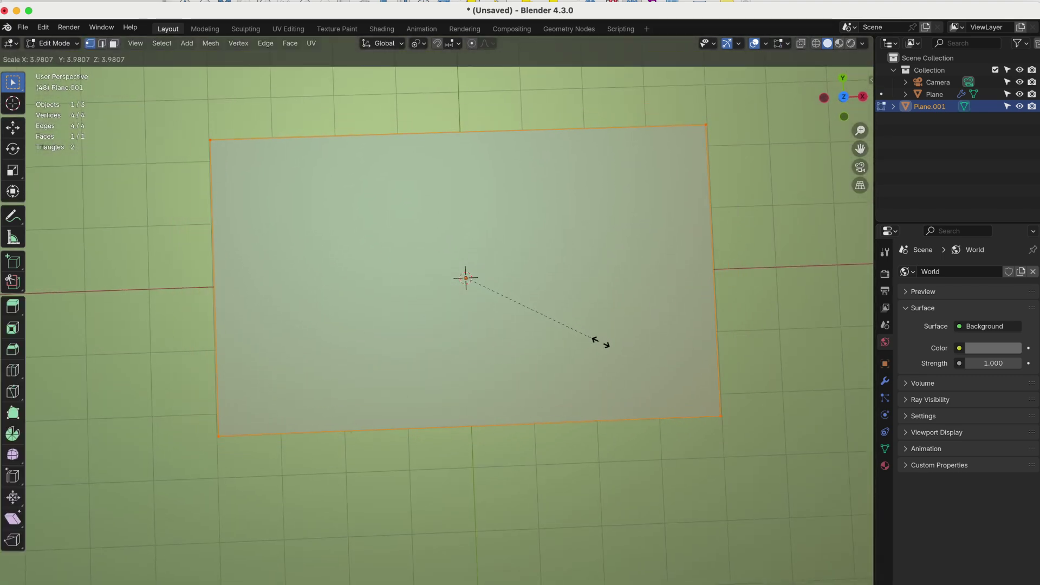
pyautogui.click(599, 342)
pyautogui.press('Tab')
pyautogui.scroll(-2, 564, 333)
pyautogui.moveTo(562, 337); pyautogui.dragTo(569, 394, button='middle')
pyautogui.click(570, 398)
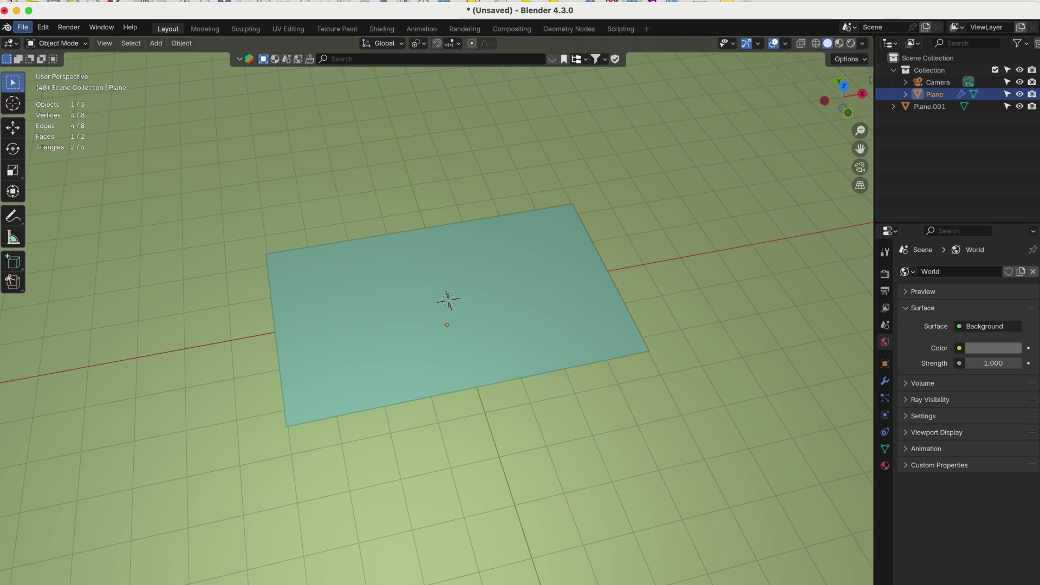
# - Import mt-vector.svg from the montana-map folder on the Desktop as a Scalable Vector Graphics file
pyautogui.click(23, 27)
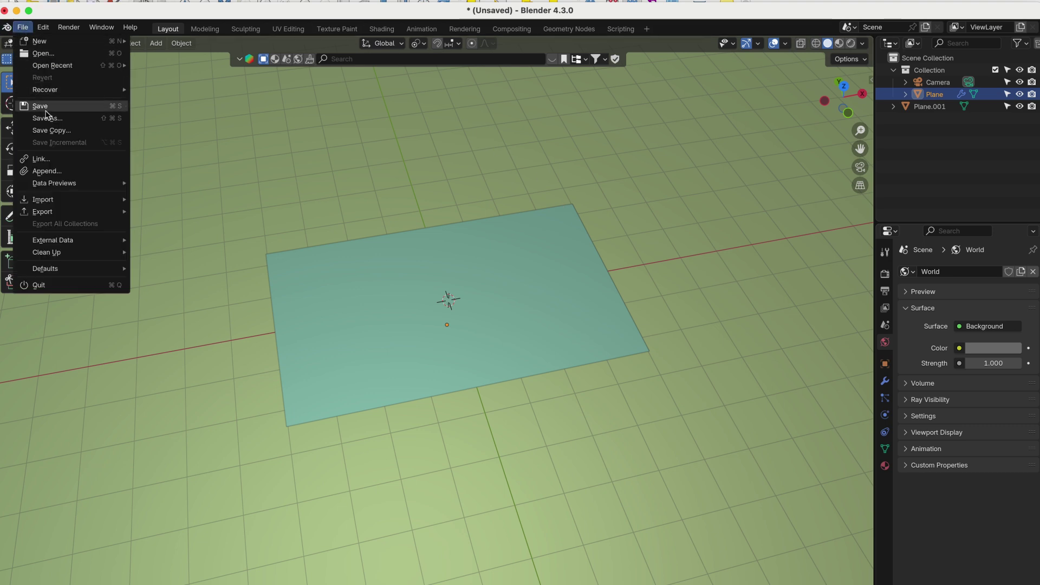
pyautogui.moveTo(75, 204)
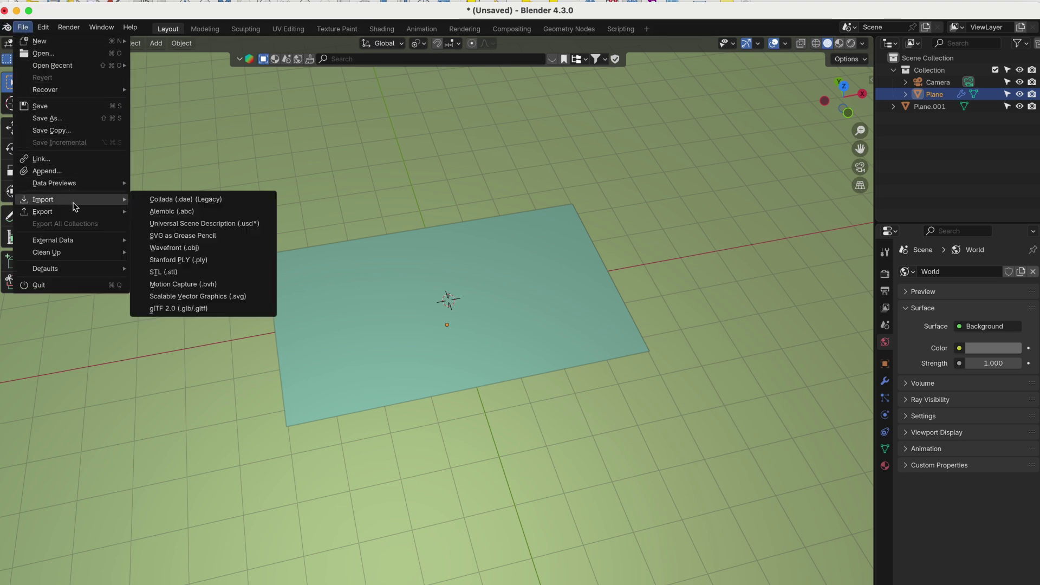
pyautogui.click(187, 296)
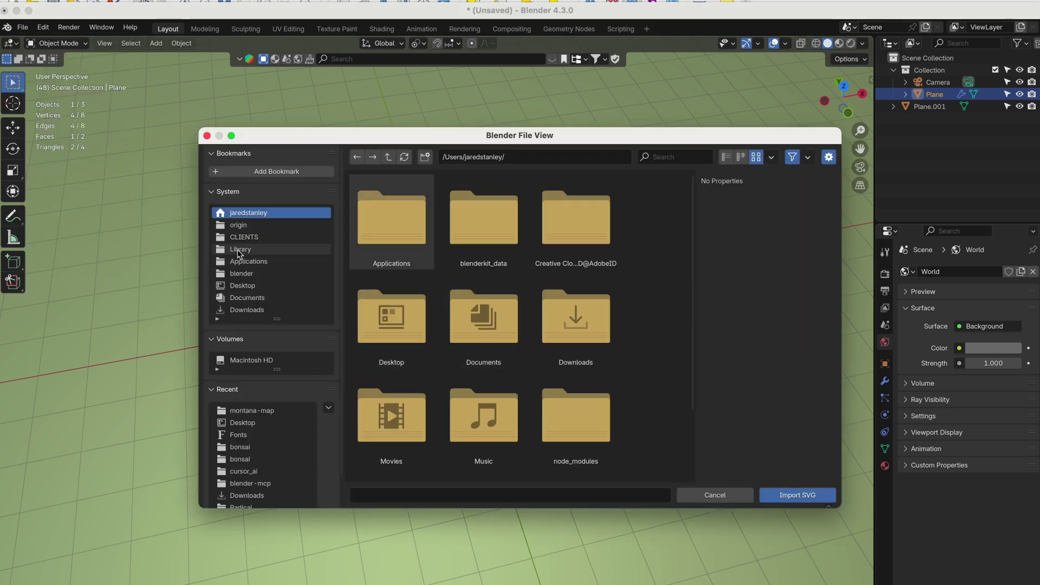
pyautogui.click(247, 286)
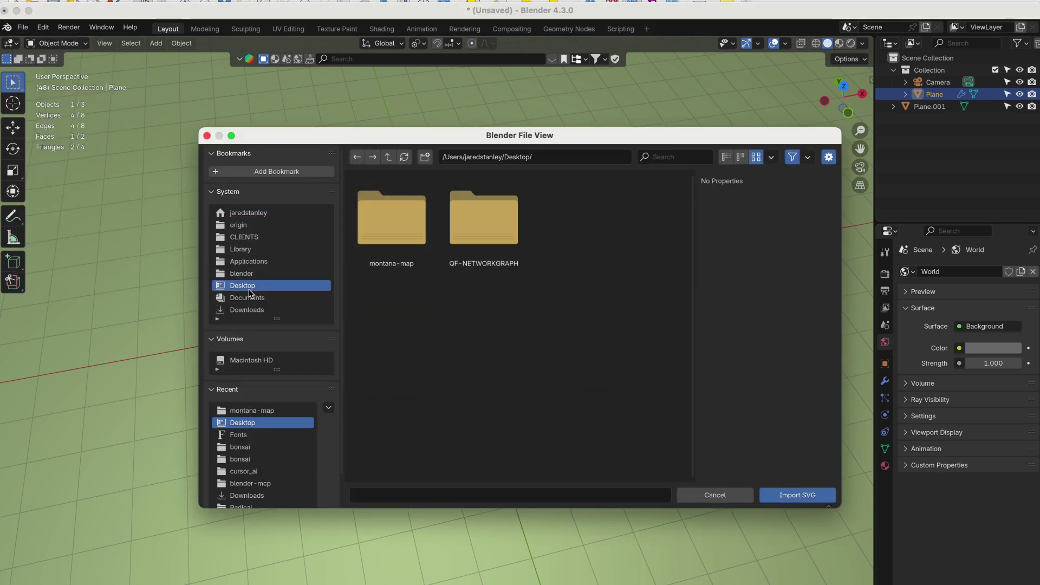
pyautogui.doubleClick(376, 232)
pyautogui.click(401, 231)
pyautogui.click(833, 494)
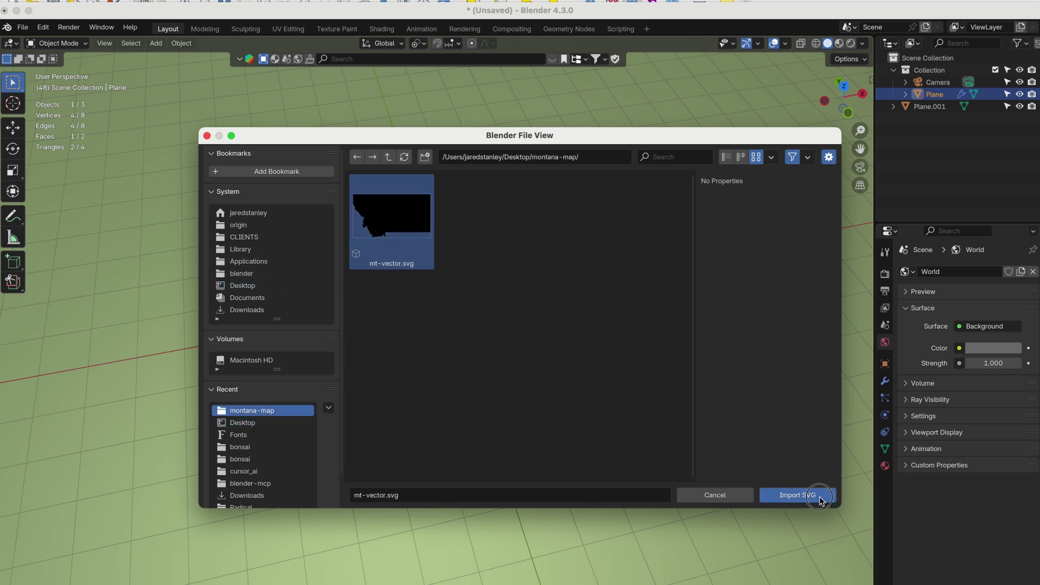
# - Select the imported Montana outline curve and scale it up uniformly by a factor of about 5.83
pyautogui.press('s')
pyautogui.click(523, 325)
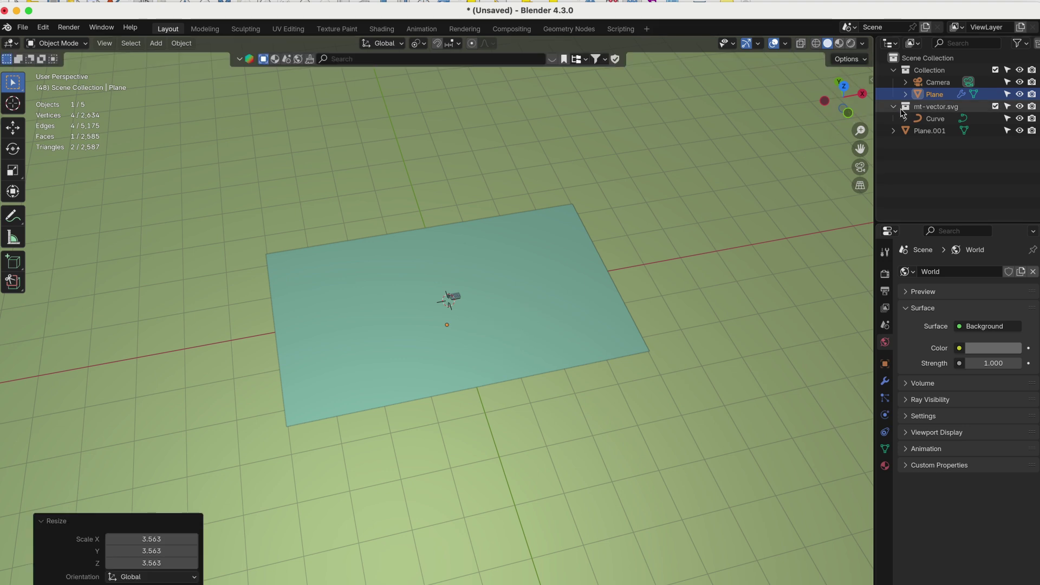
pyautogui.click(885, 119)
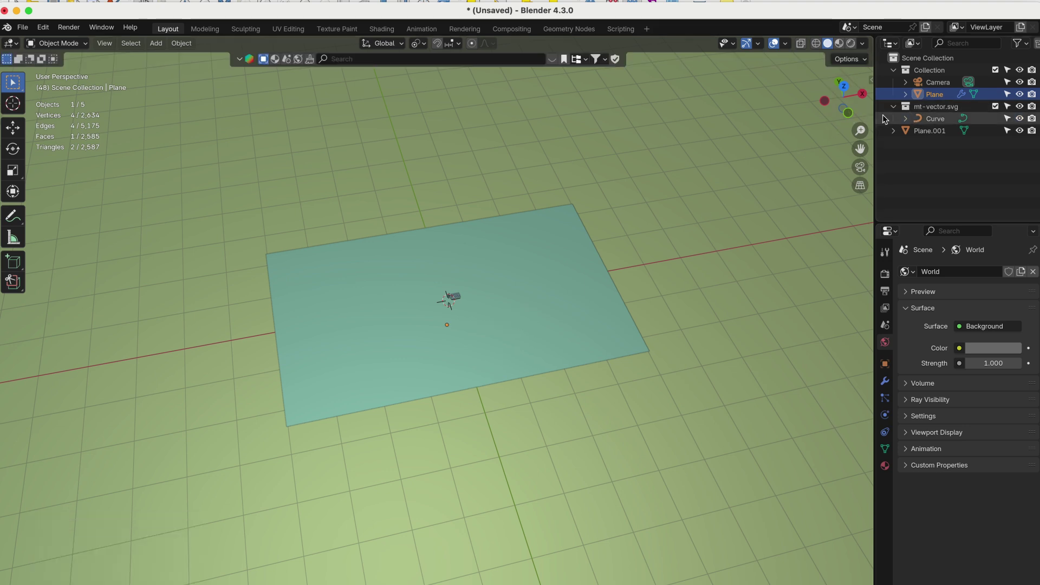
pyautogui.click(918, 118)
pyautogui.click(905, 118)
pyautogui.click(929, 131)
pyautogui.press('s')
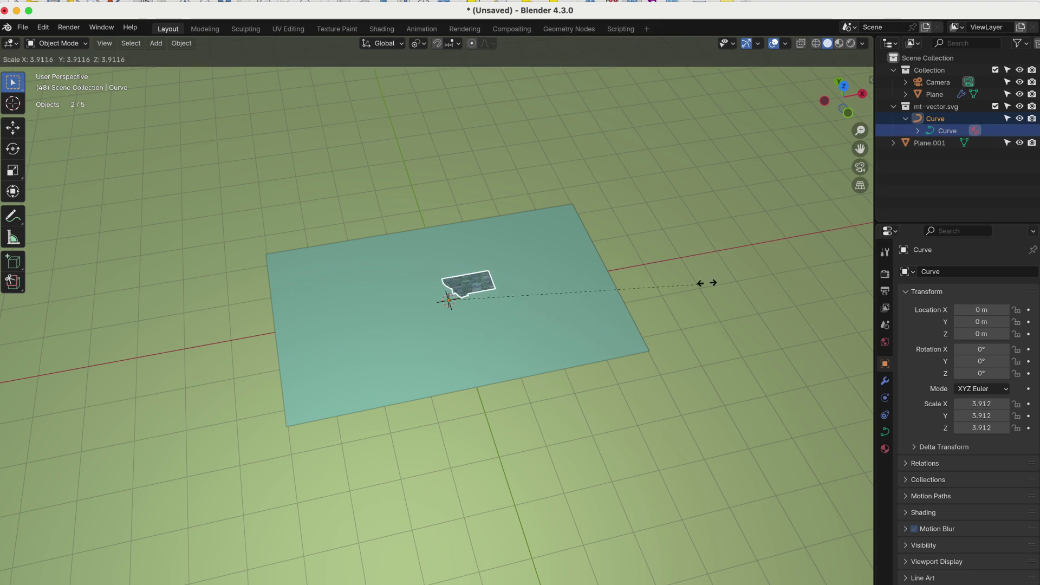
pyautogui.click(822, 235)
# - Set the outline curve's dimensions to 8.06 m in X and 4.76 m in Y to match the new plane
pyautogui.press('n')
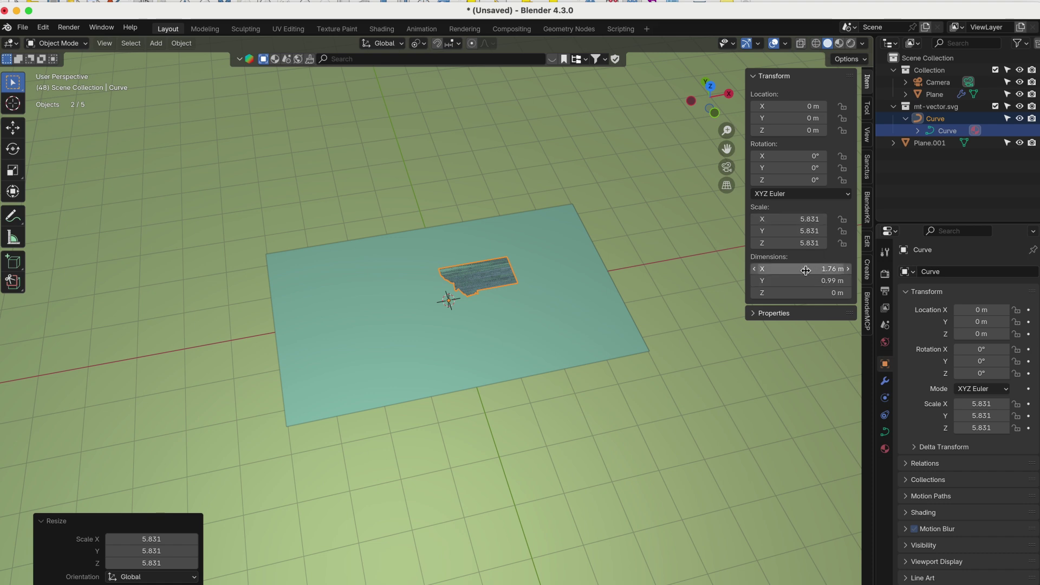
pyautogui.click(614, 323)
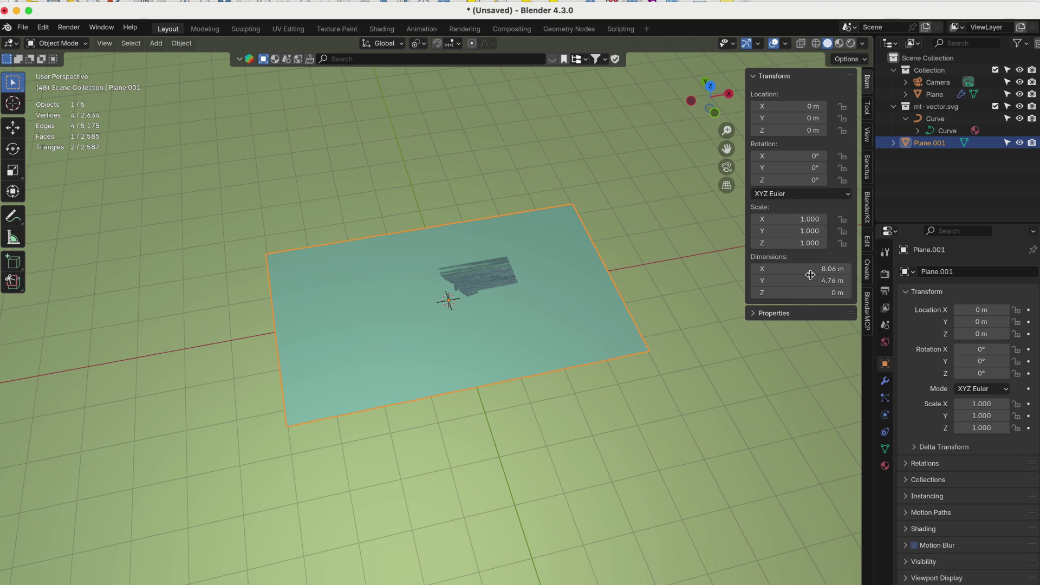
pyautogui.click(502, 280)
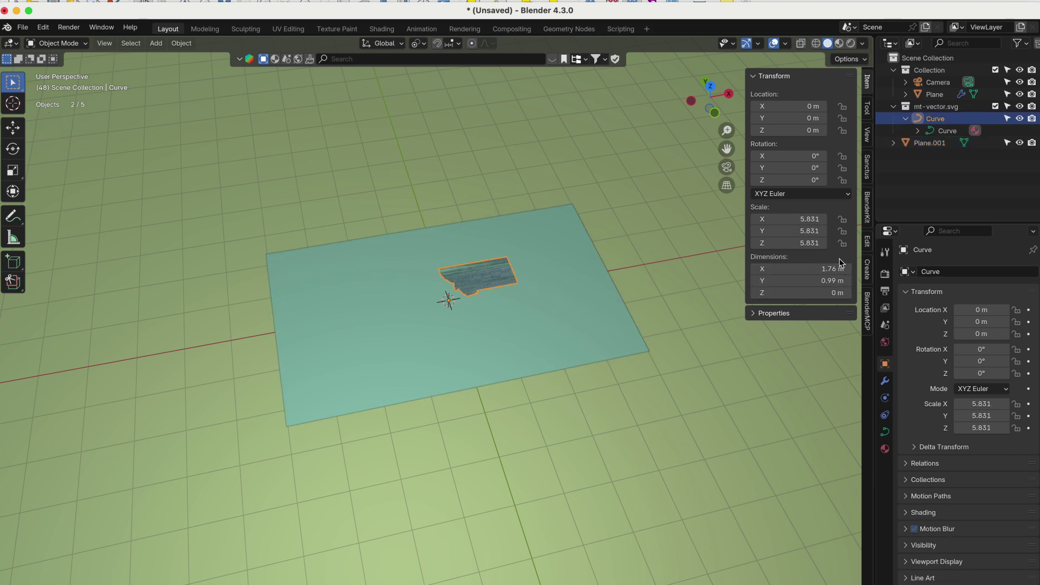
pyautogui.click(825, 271)
pyautogui.write('80')
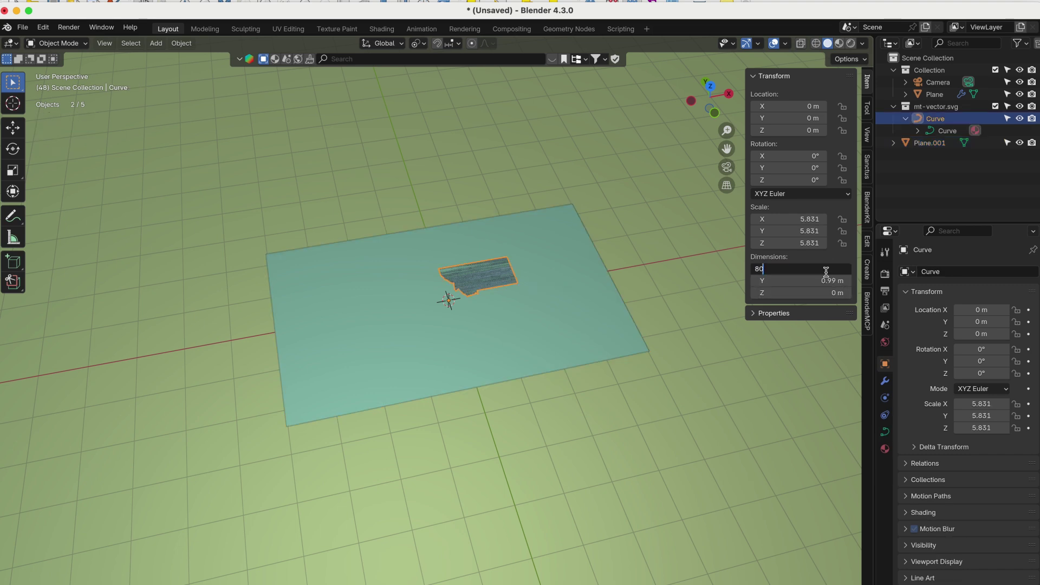
pyautogui.write('.06')
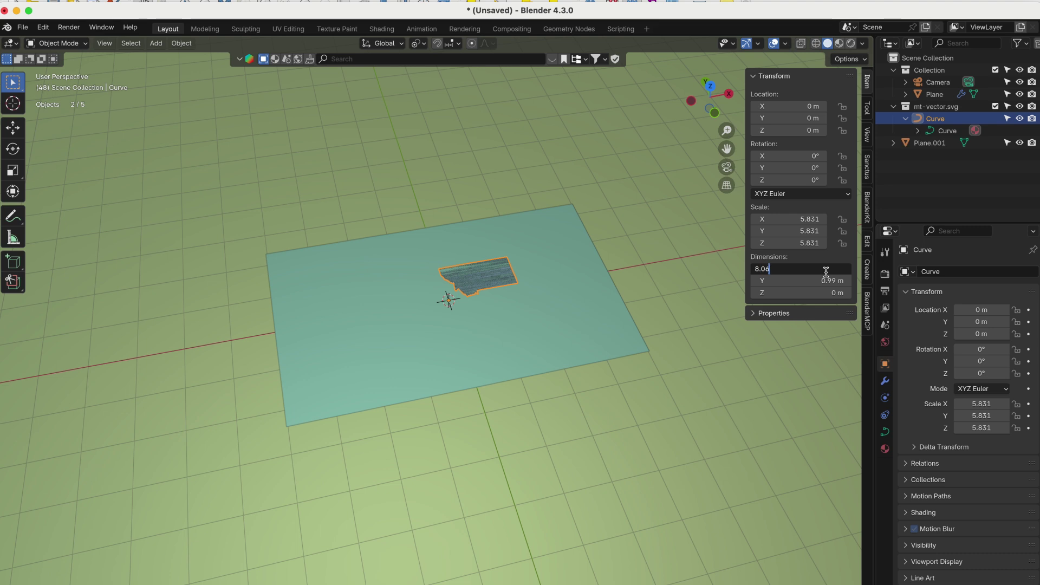
pyautogui.press('Tab')
pyautogui.write('4')
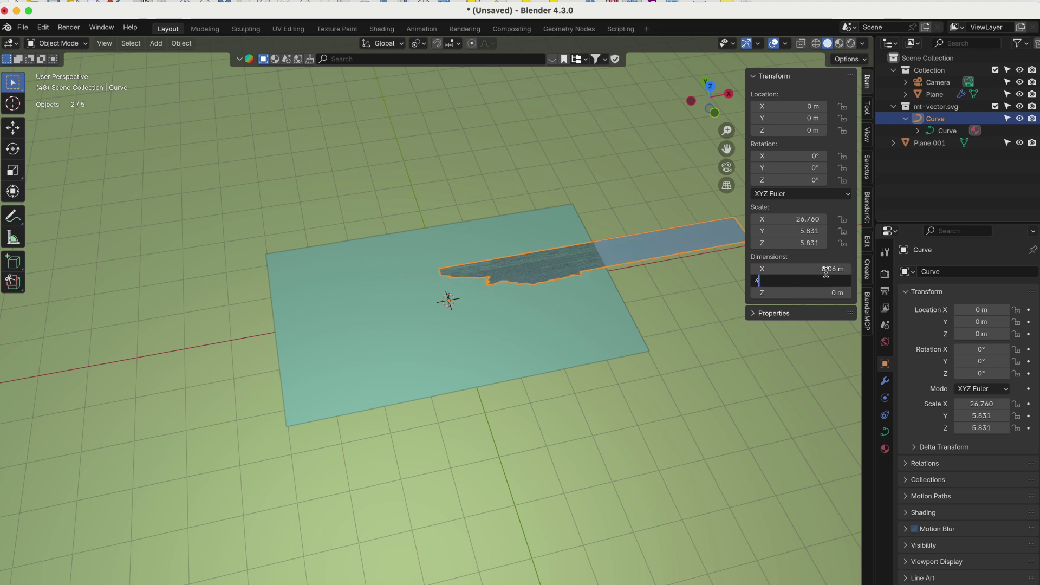
pyautogui.write('.76')
pyautogui.press('Return')
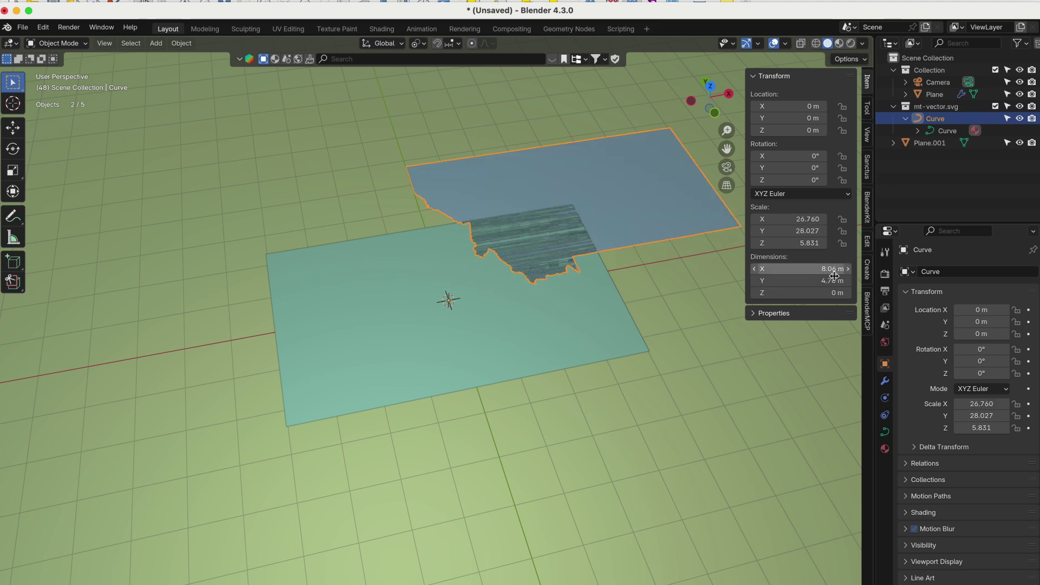
# - Compare the plane with the outline curve, and try to apply all transforms to the curve
pyautogui.click(506, 338)
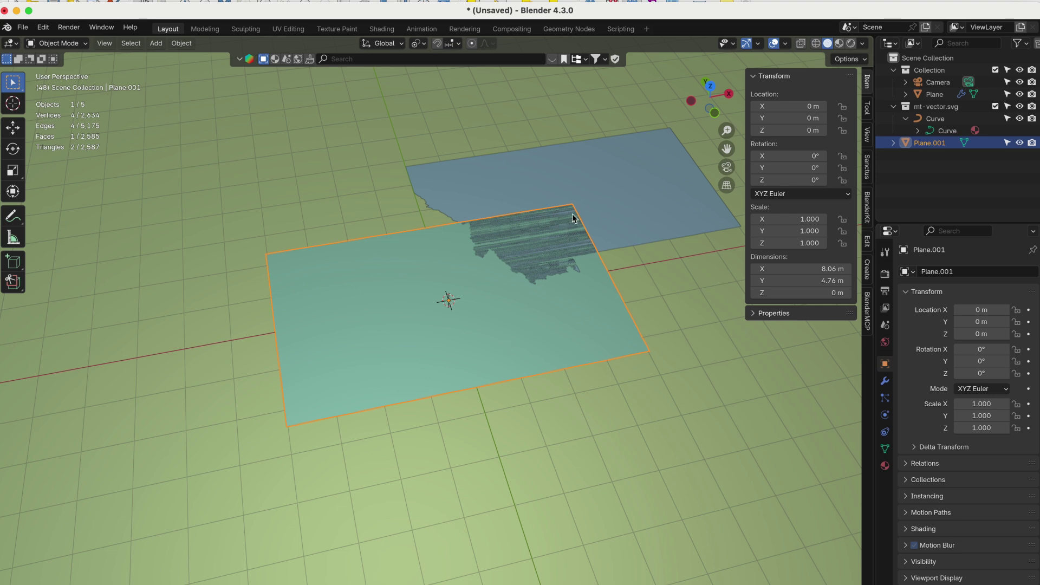
pyautogui.keyDown('shift'); pyautogui.click(597, 168); pyautogui.keyUp('shift')
pyautogui.click(512, 355)
pyautogui.click(602, 189)
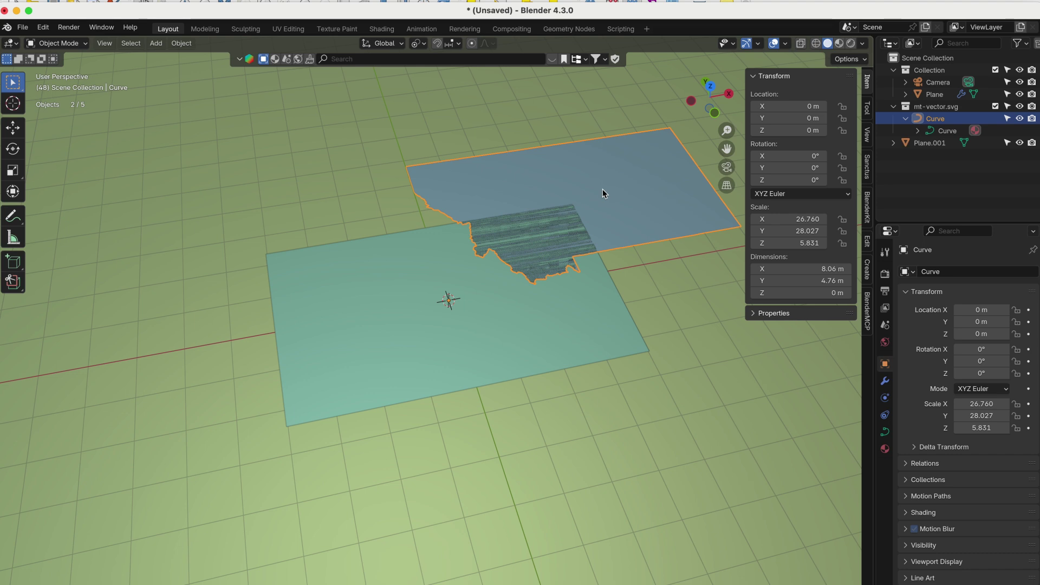
pyautogui.hotkey('ctrl', 'a')
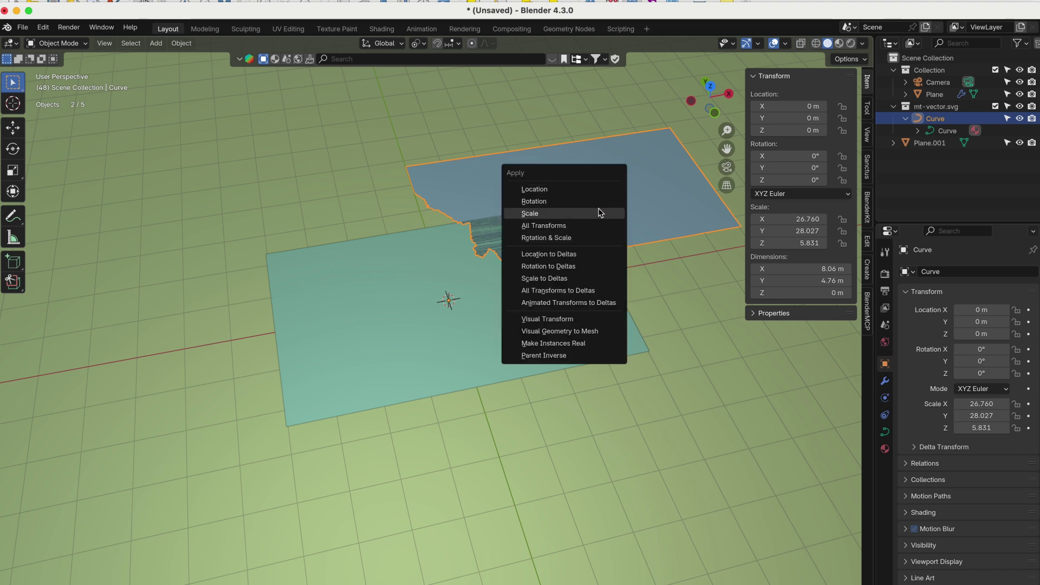
pyautogui.click(599, 226)
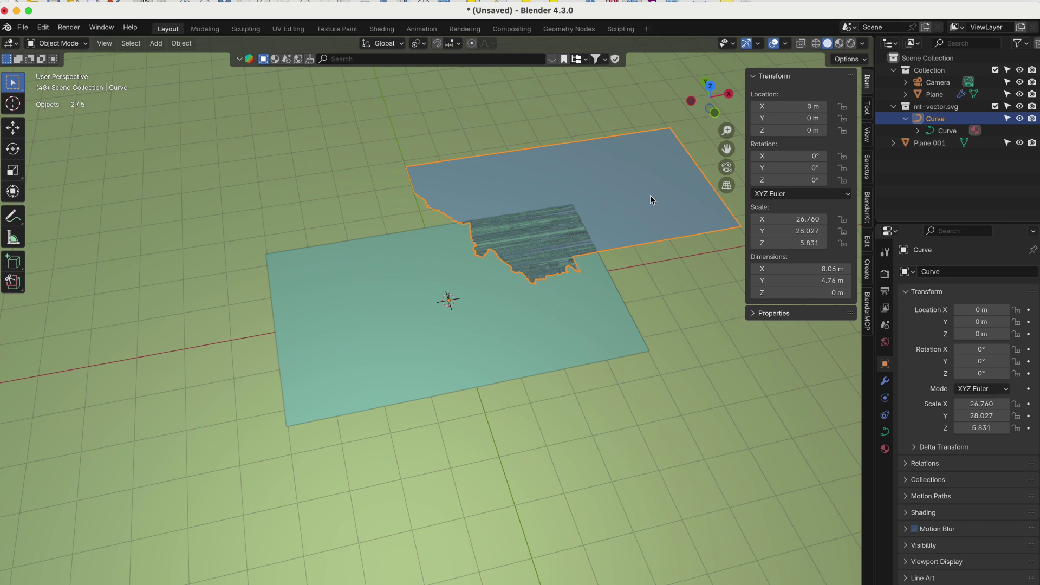
# - In the top view, move the outline curve about -4.02 m in X and -2.37 m in Y to align it over the plane
pyautogui.press('KP_7')
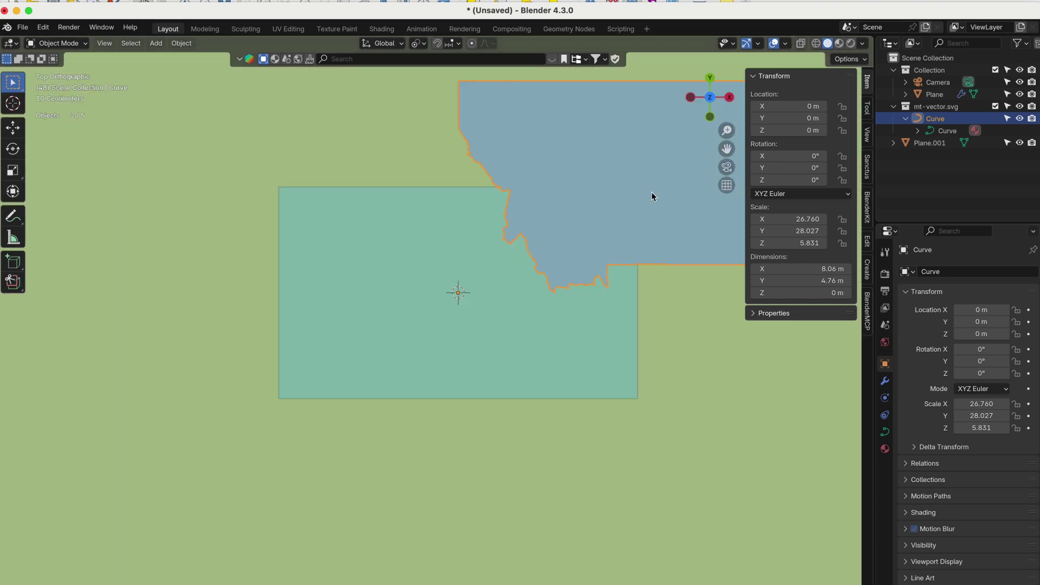
pyautogui.press('g')
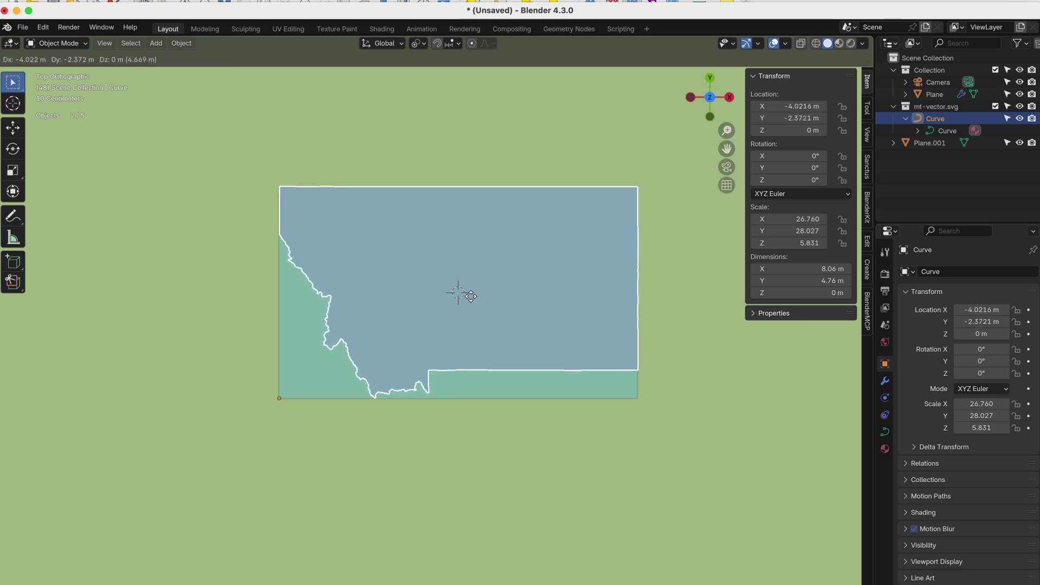
pyautogui.click(471, 296)
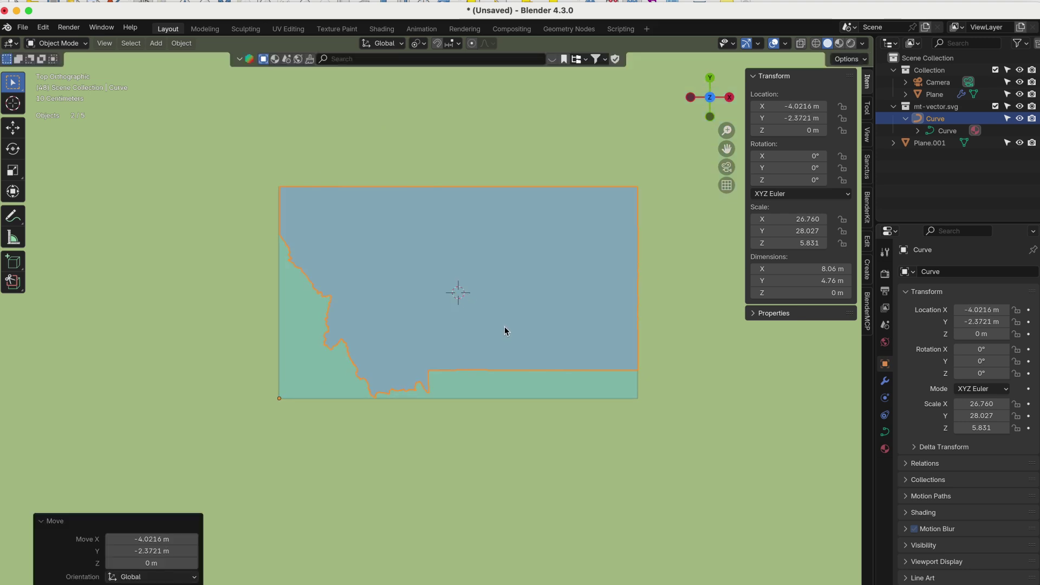
# - Raise the 8.06 m by 4.76 m plane about 0.38 m along the Z axis above the outline curve
pyautogui.click(499, 394)
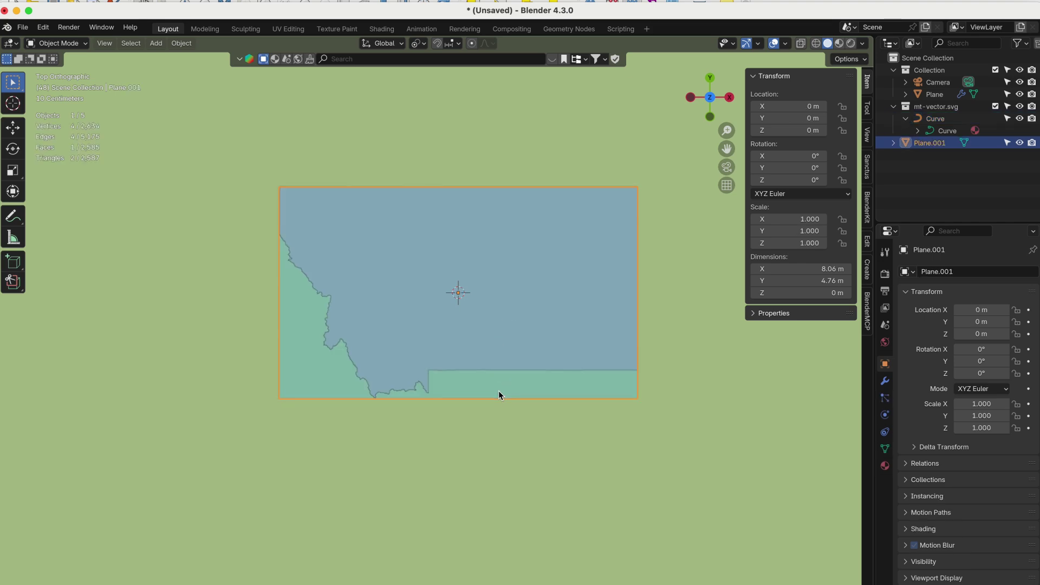
pyautogui.scroll(3, 498, 380)
pyautogui.scroll(-2, 506, 390)
pyautogui.moveTo(509, 402); pyautogui.dragTo(509, 323, button='middle')
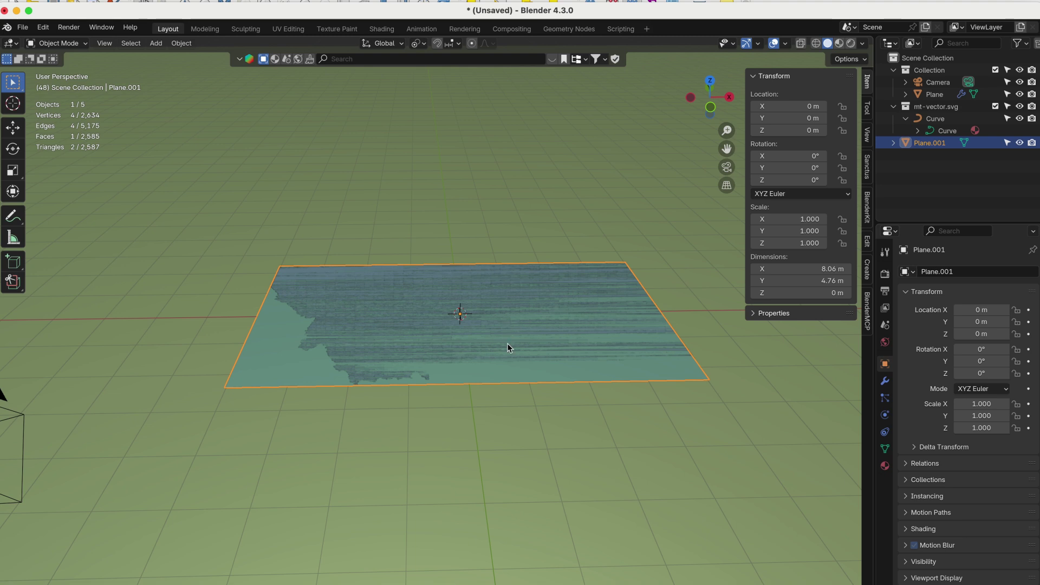
pyautogui.press('g')
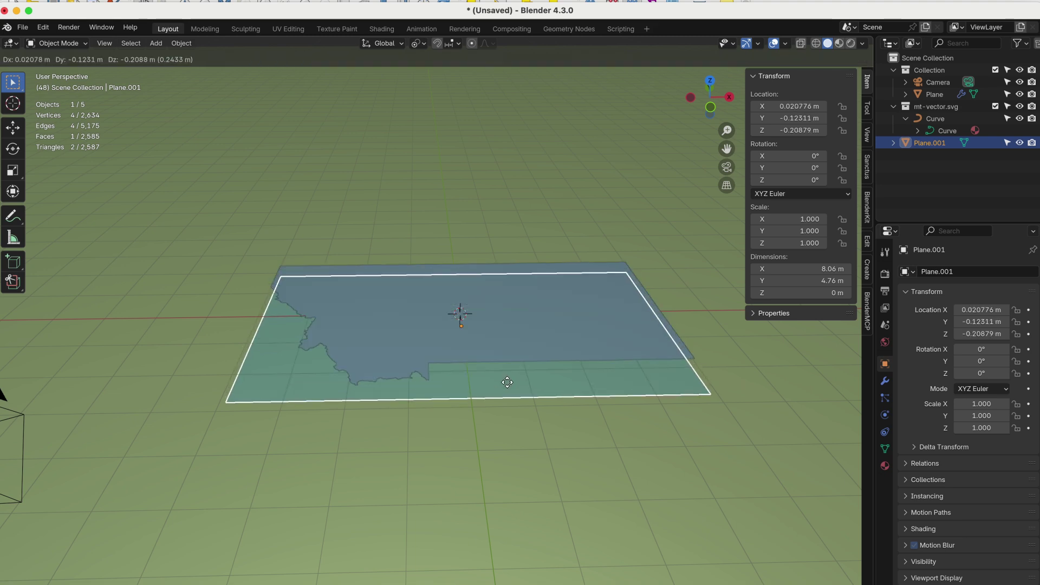
pyautogui.press('z')
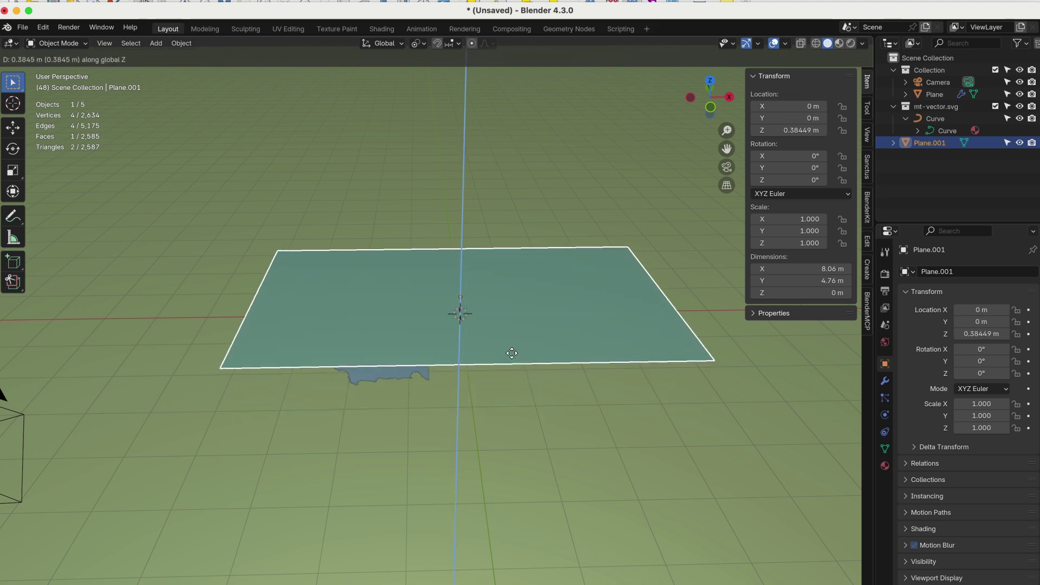
pyautogui.click(512, 354)
# - Extrude the Montana outline curve by 0.2 m in its geometry settings
pyautogui.click(399, 380)
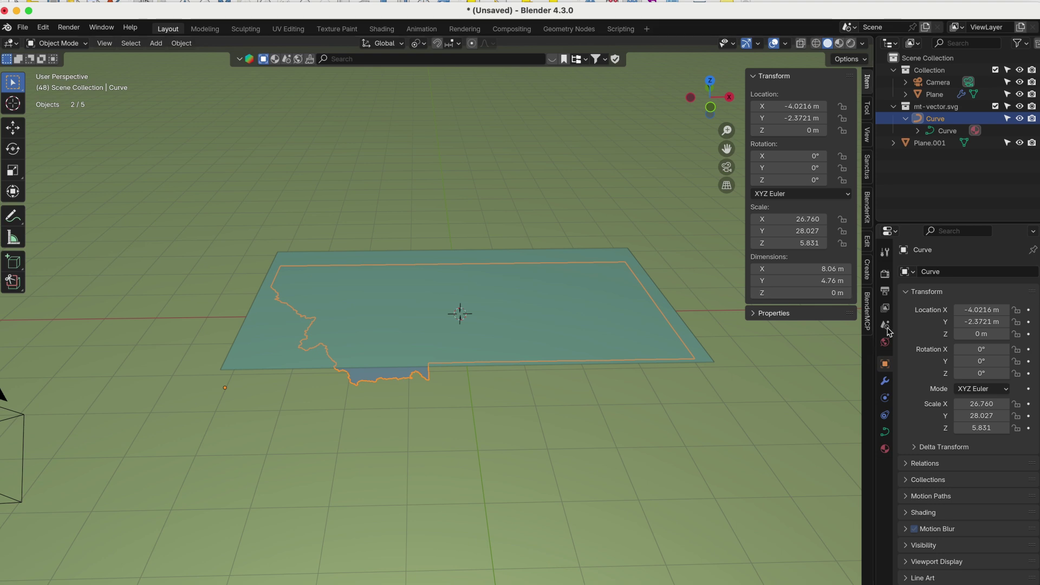
pyautogui.click(885, 432)
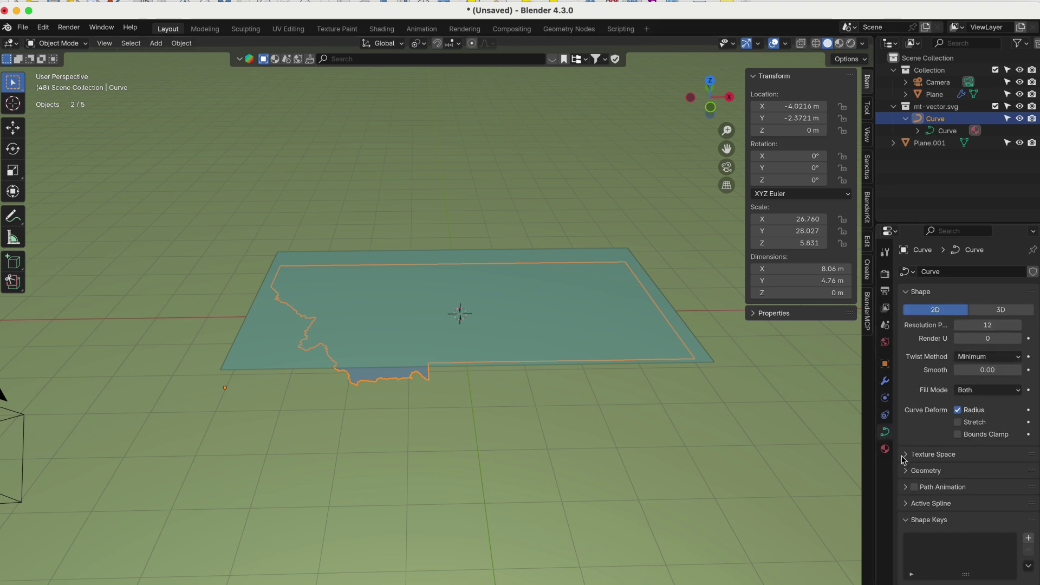
pyautogui.click(908, 470)
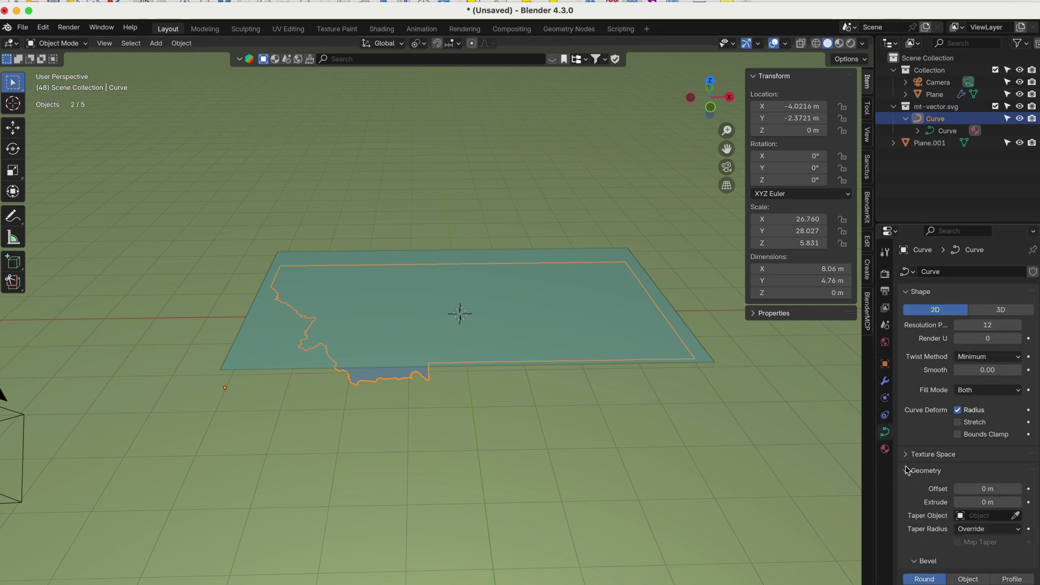
pyautogui.click(980, 503)
pyautogui.write('.2')
pyautogui.press('Return')
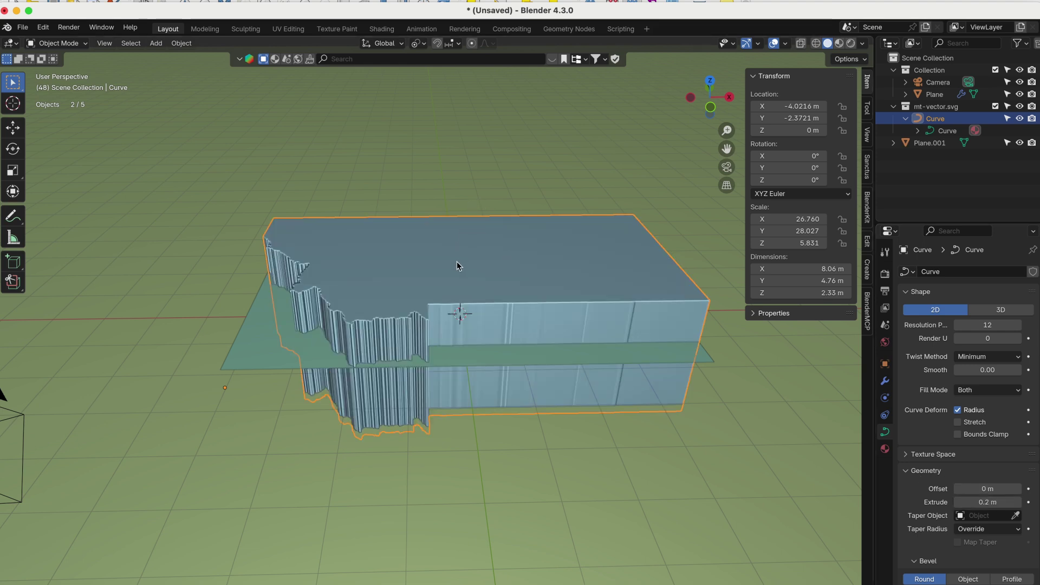
# - Move the extruded outline curve down 1 m along the Z axis so it sits below the plane
pyautogui.press('g')
pyautogui.press('z')
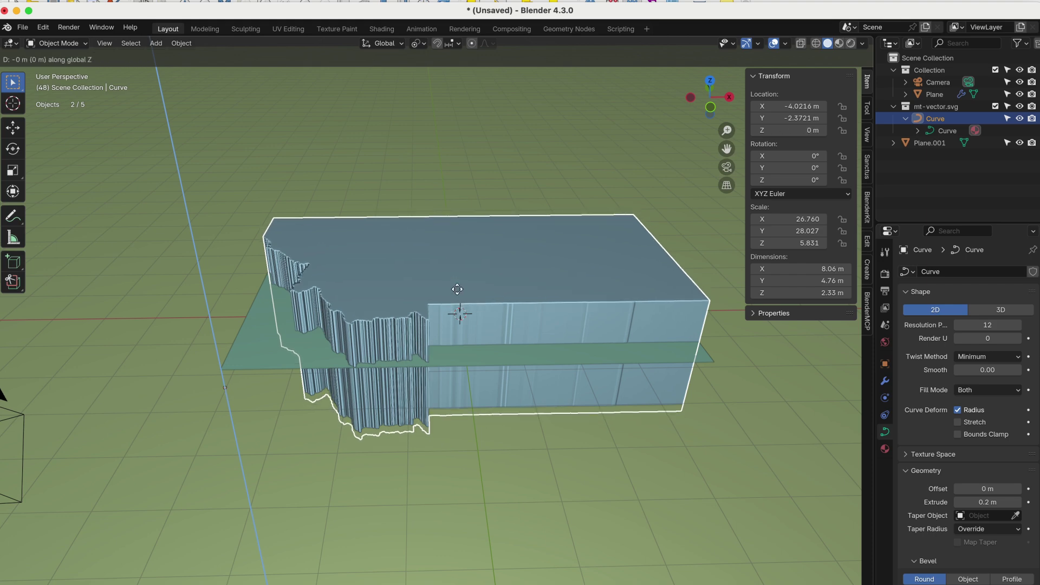
pyautogui.moveTo(471, 343)
pyautogui.click(467, 329)
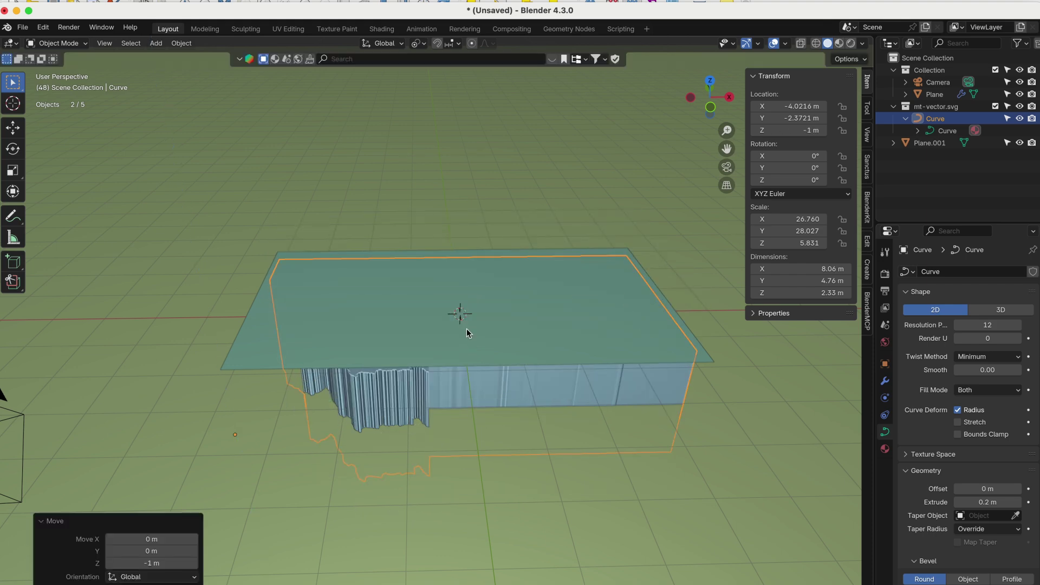
# - Select the plane above the outline curve and display the scene in Material Preview shading
pyautogui.moveTo(440, 324)
pyautogui.mouseDown(button='middle')
pyautogui.moveTo(441, 278)
pyautogui.moveTo(442, 339)
pyautogui.moveTo(438, 323)
pyautogui.mouseUp(button='middle')
pyautogui.click(438, 324)
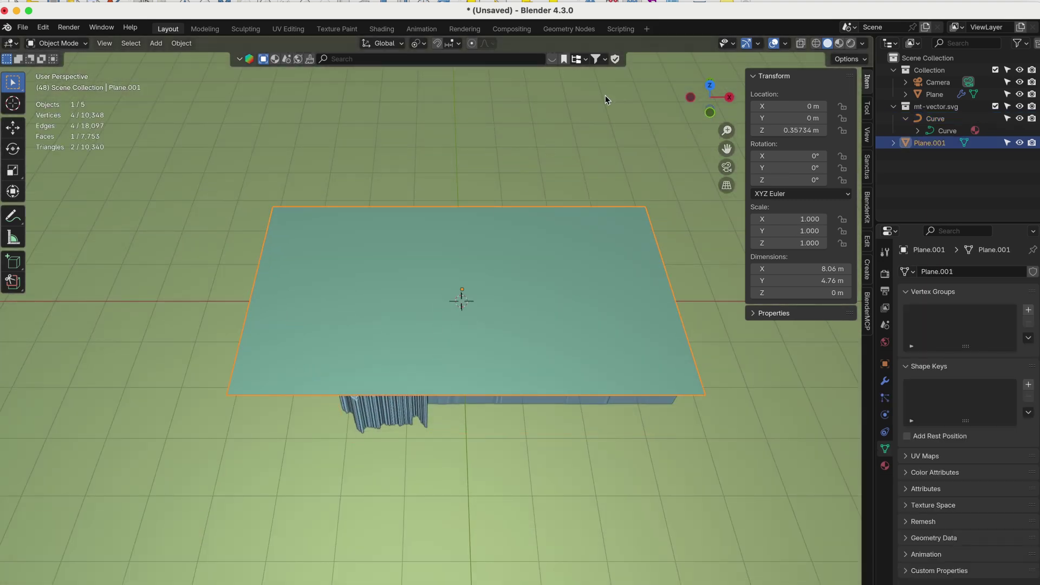
pyautogui.click(840, 43)
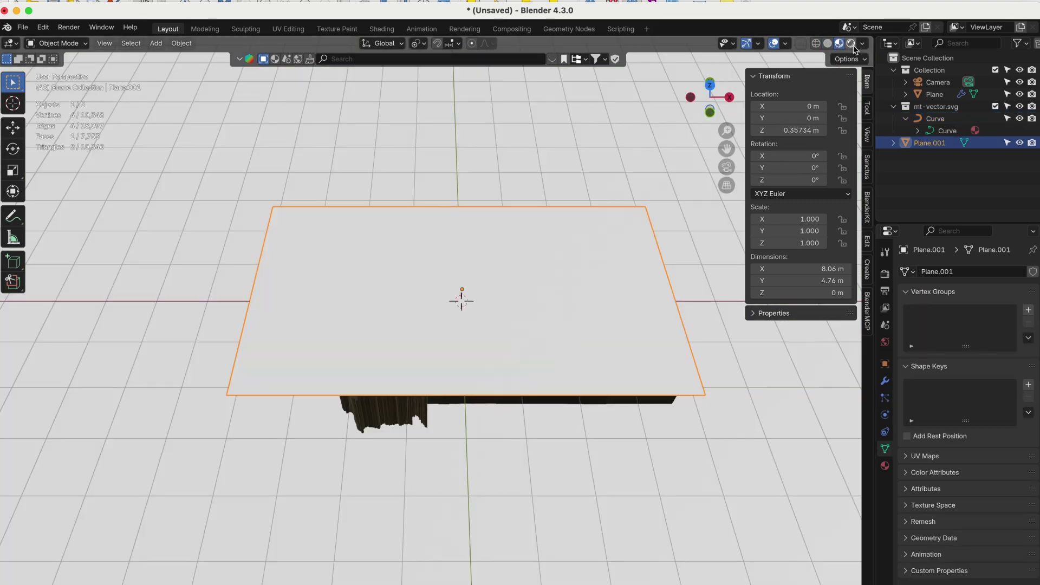
pyautogui.click(574, 459)
pyautogui.moveTo(583, 458); pyautogui.dragTo(585, 482, button='middle')
pyautogui.click(500, 287)
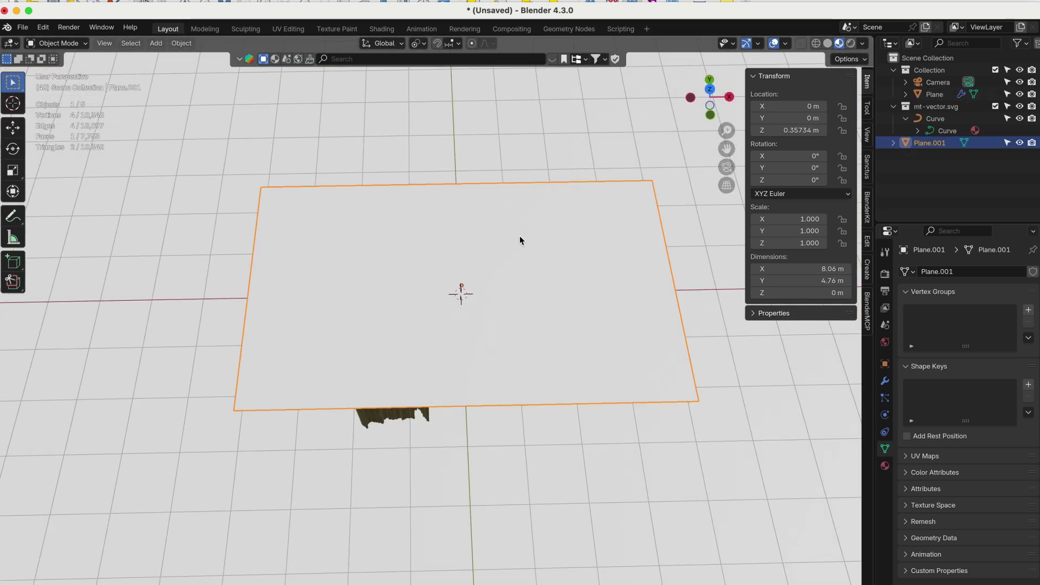
pyautogui.keyDown('shift'); pyautogui.moveTo(495, 262); pyautogui.dragTo(499, 202, button='middle'); pyautogui.keyUp('shift')
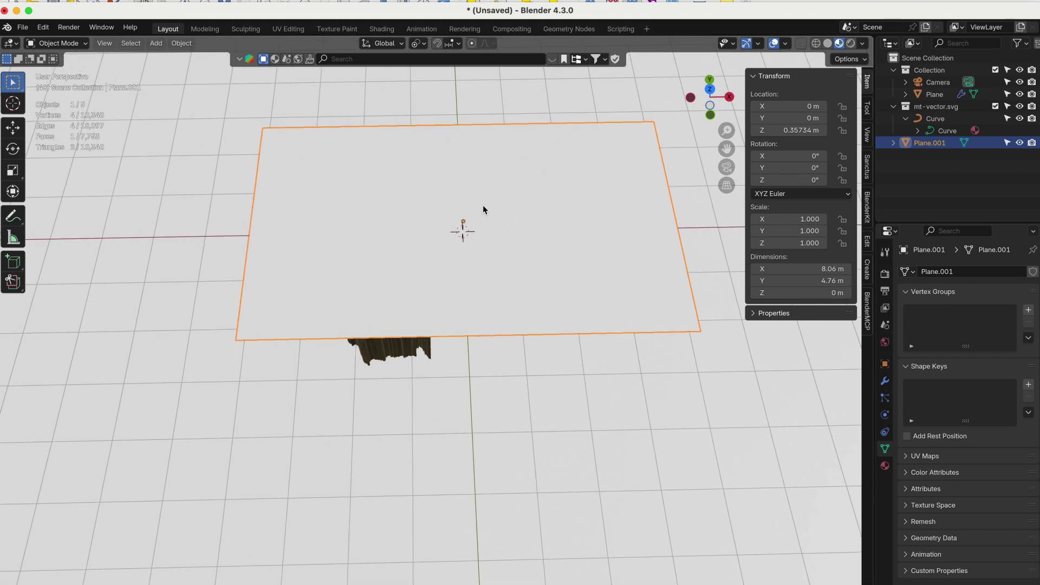
# - Switch to the Shading workspace and display the camera view in Rendered shading
pyautogui.click(382, 30)
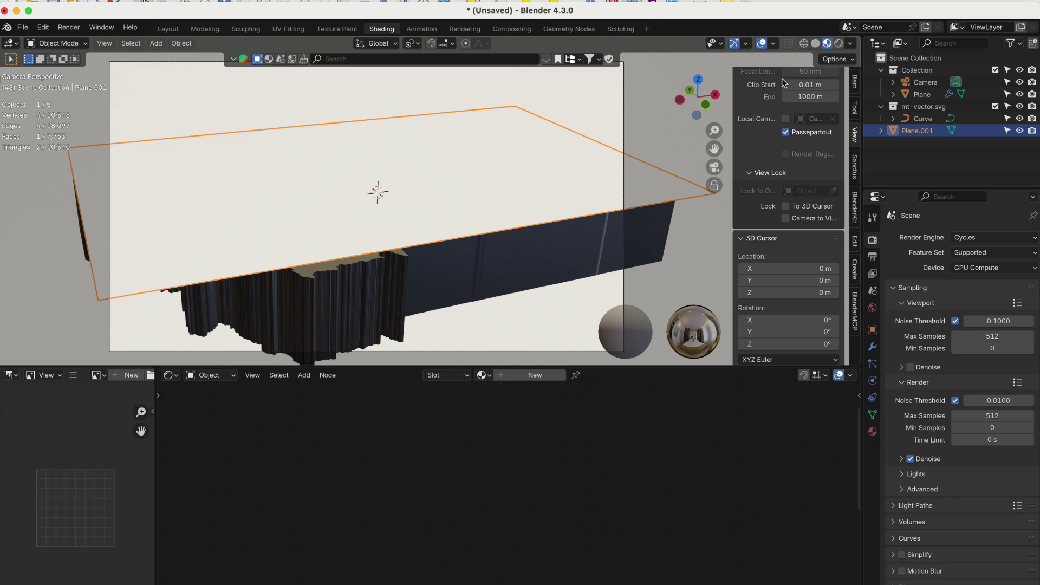
pyautogui.scroll(-3, 484, 234)
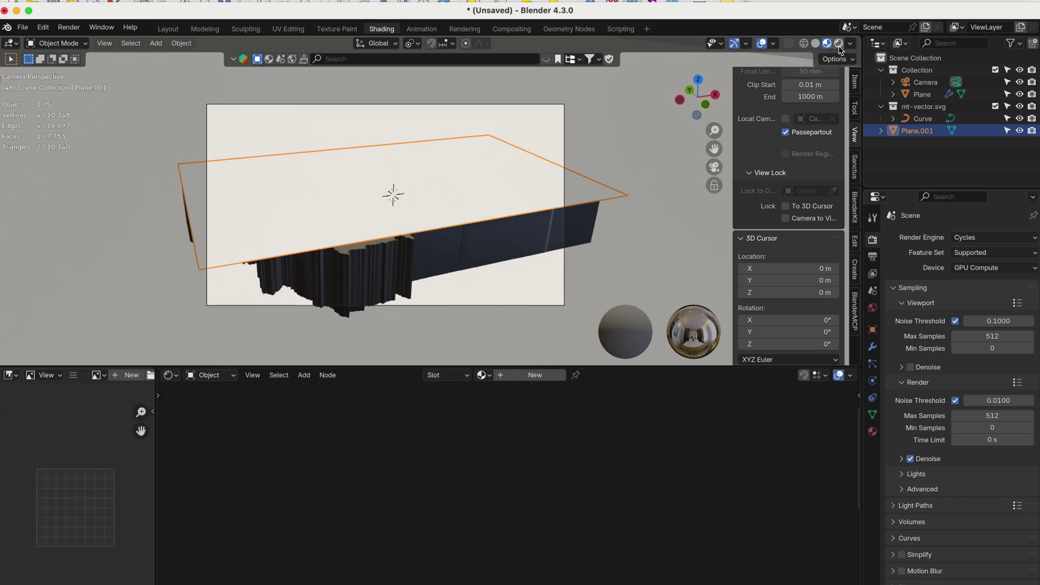
pyautogui.click(839, 44)
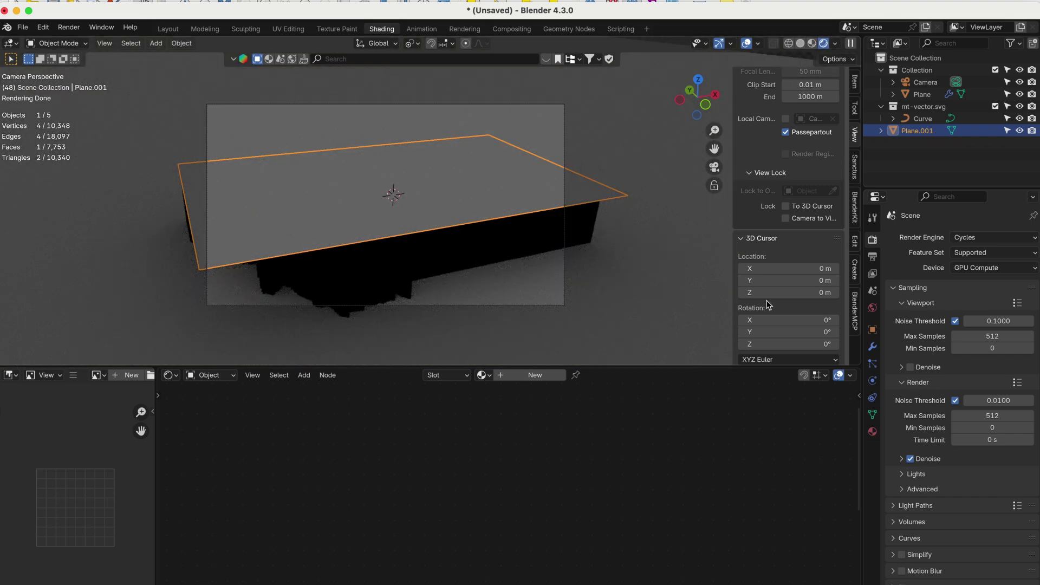
# - Brighten the World background's grey color slightly
pyautogui.click(872, 308)
pyautogui.click(988, 315)
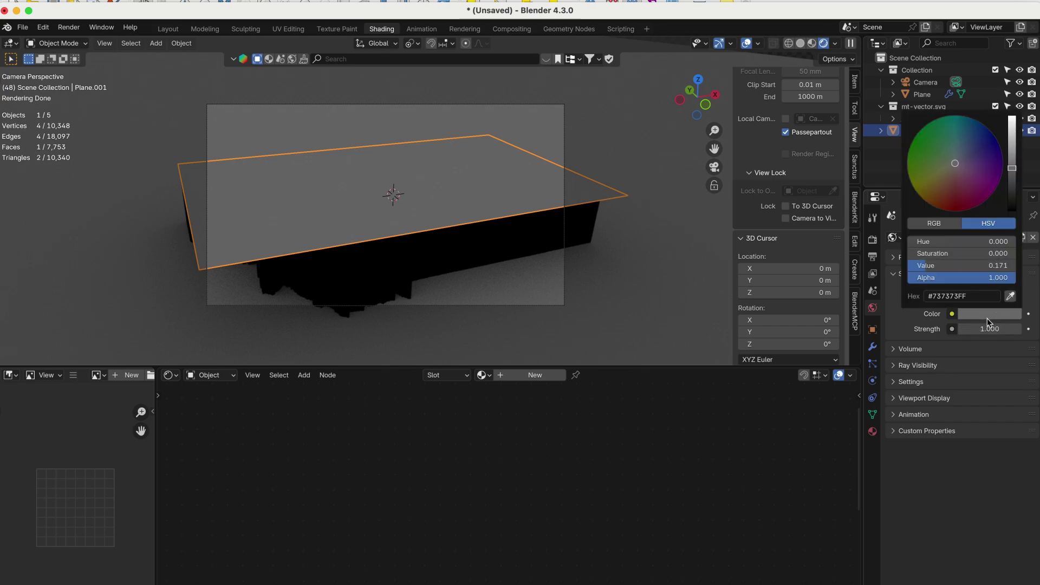
pyautogui.moveTo(1012, 171)
pyautogui.mouseDown()
pyautogui.moveTo(1012, 120)
pyautogui.moveTo(1012, 210)
pyautogui.moveTo(1012, 117)
pyautogui.moveTo(1012, 162)
pyautogui.mouseUp()
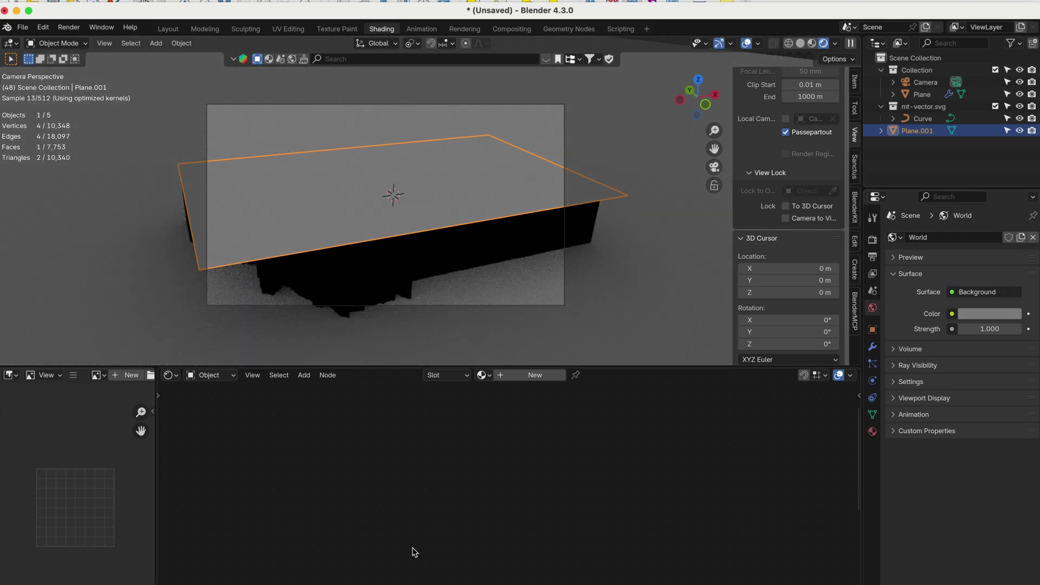
# - Create a new material on the plane and set its Base Color to red
pyautogui.click(523, 376)
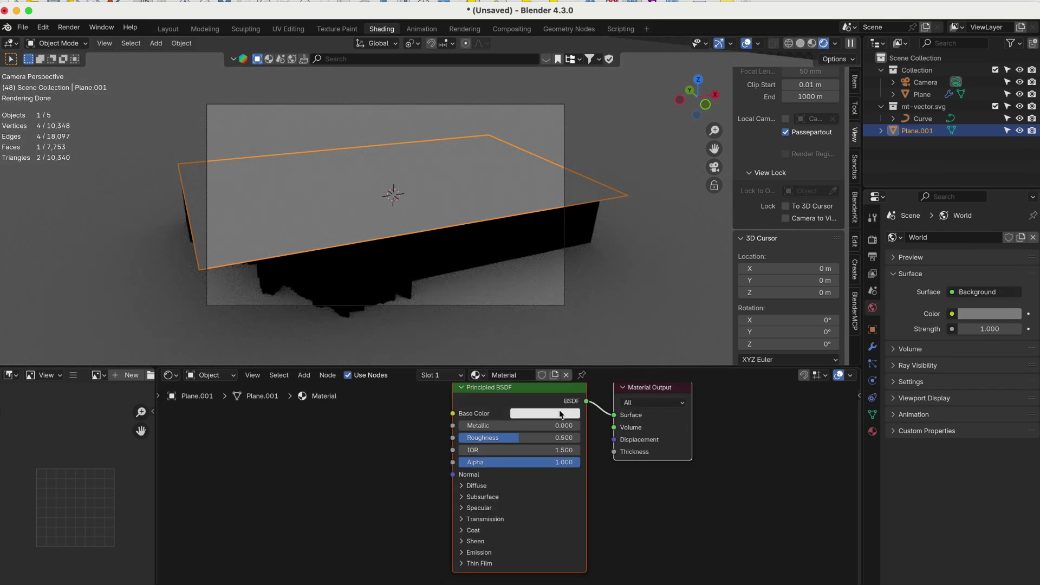
pyautogui.click(564, 413)
pyautogui.click(564, 317)
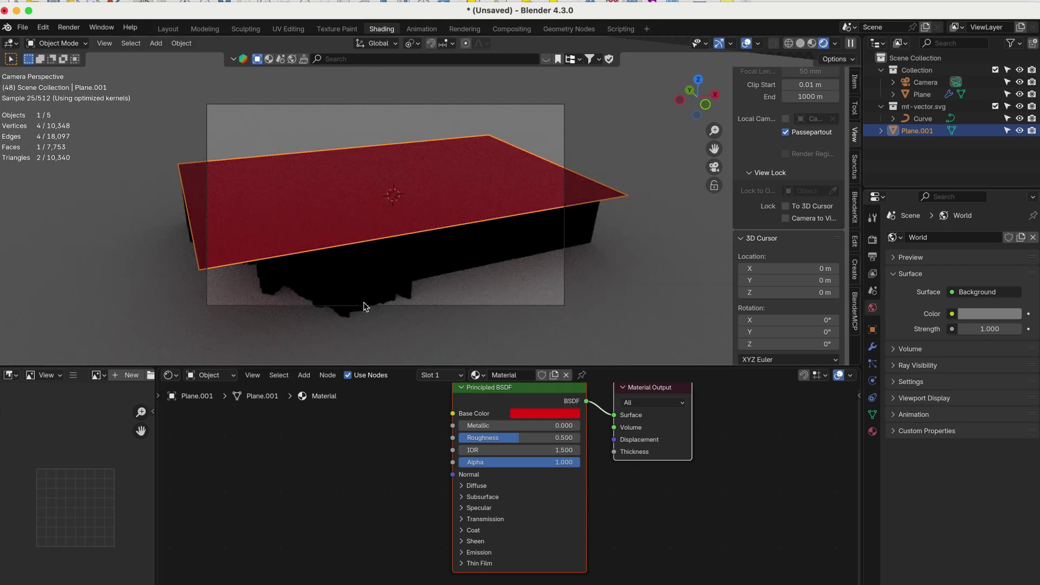
# - Add an Image Texture node to the plane's material, placed before the Principled BSDF node
pyautogui.scroll(-1, 347, 499)
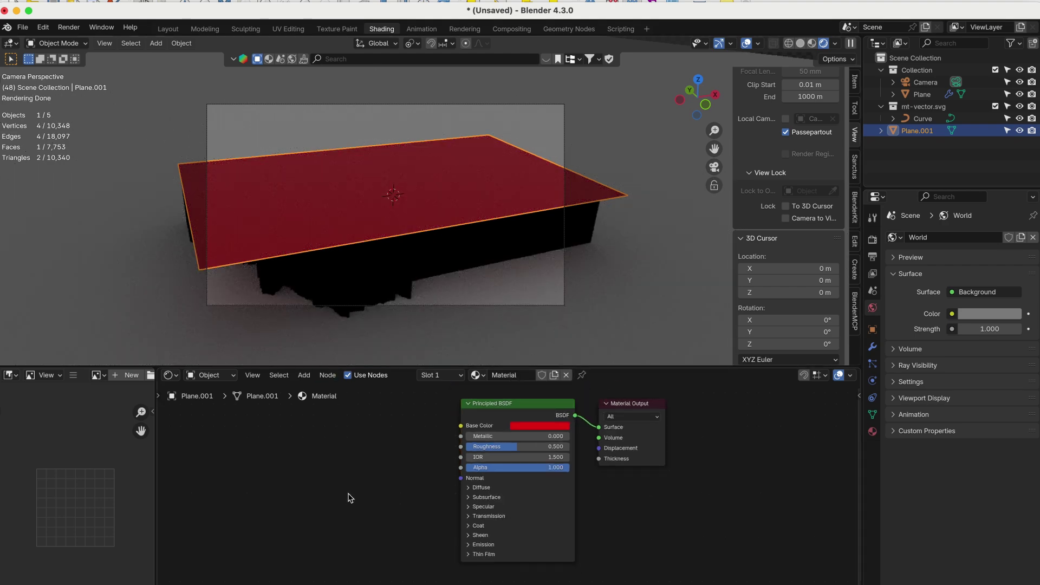
pyautogui.hotkey('shift', 'a')
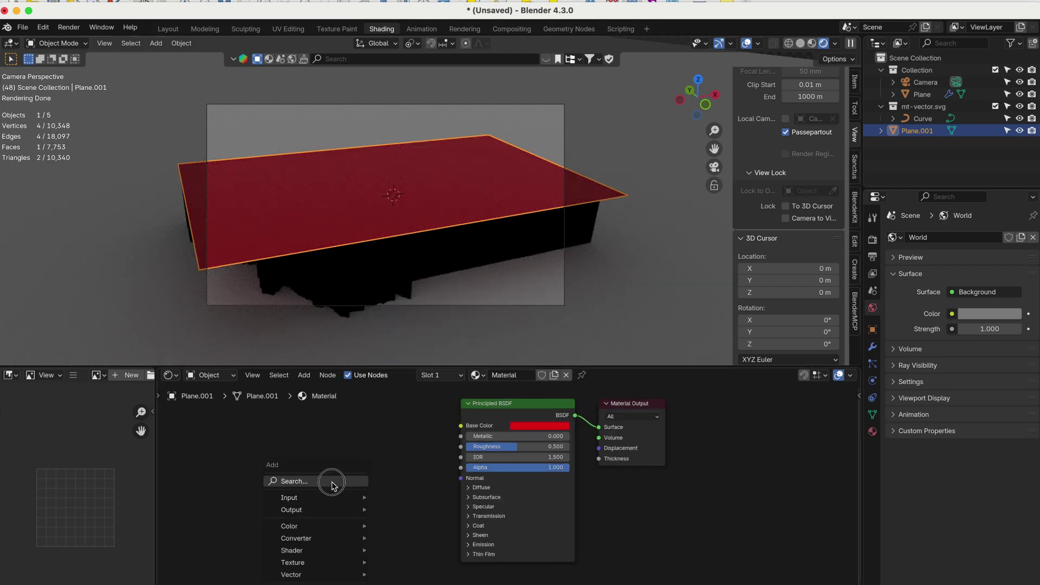
pyautogui.click(333, 479)
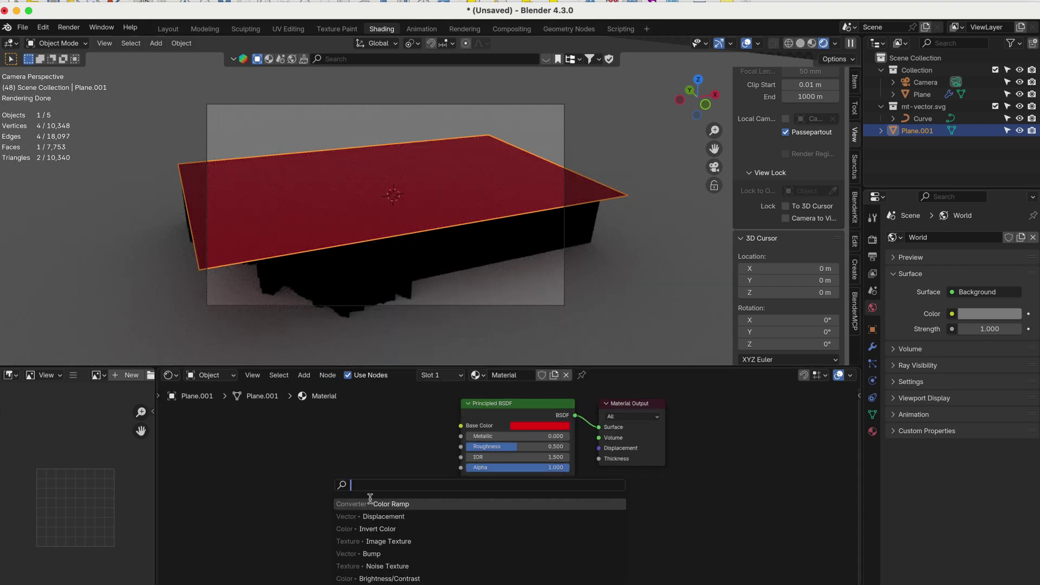
pyautogui.click(379, 542)
pyautogui.click(216, 432)
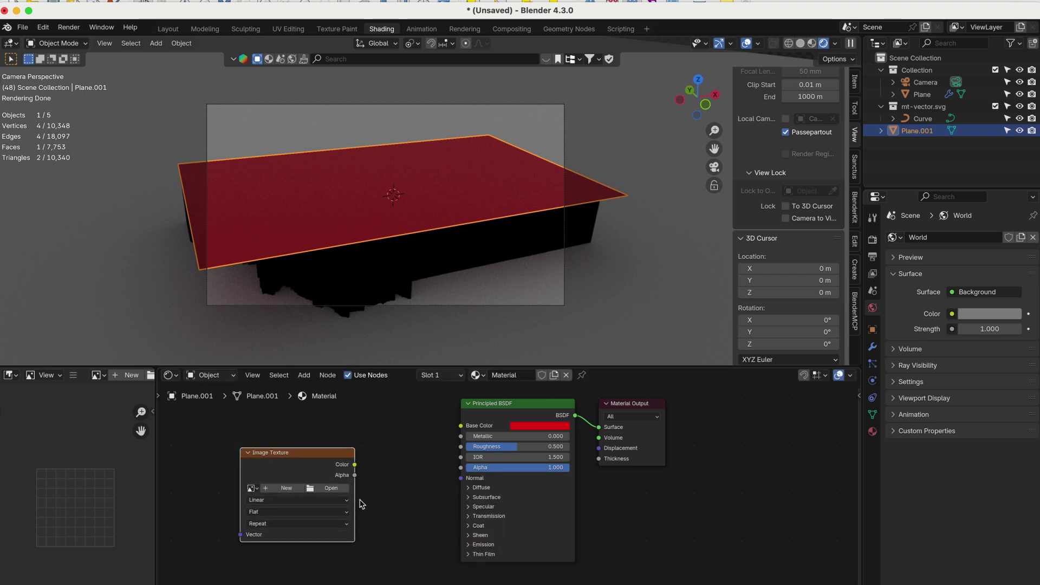
# - Load mt-dem-outlined.png from the montana-map folder on the Desktop into the Image Texture node
pyautogui.click(320, 489)
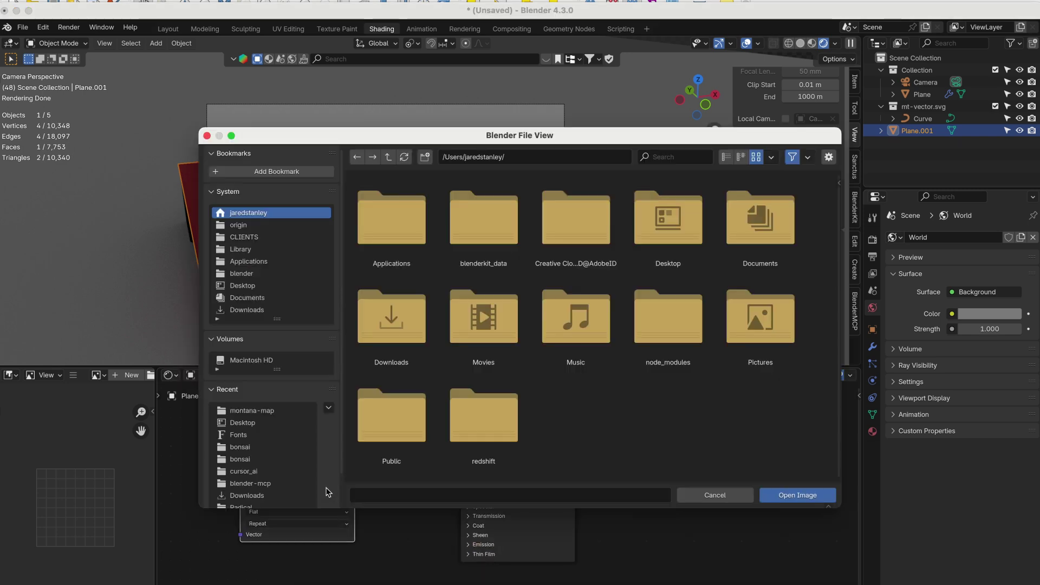
pyautogui.click(242, 291)
pyautogui.doubleClick(395, 220)
pyautogui.click(409, 221)
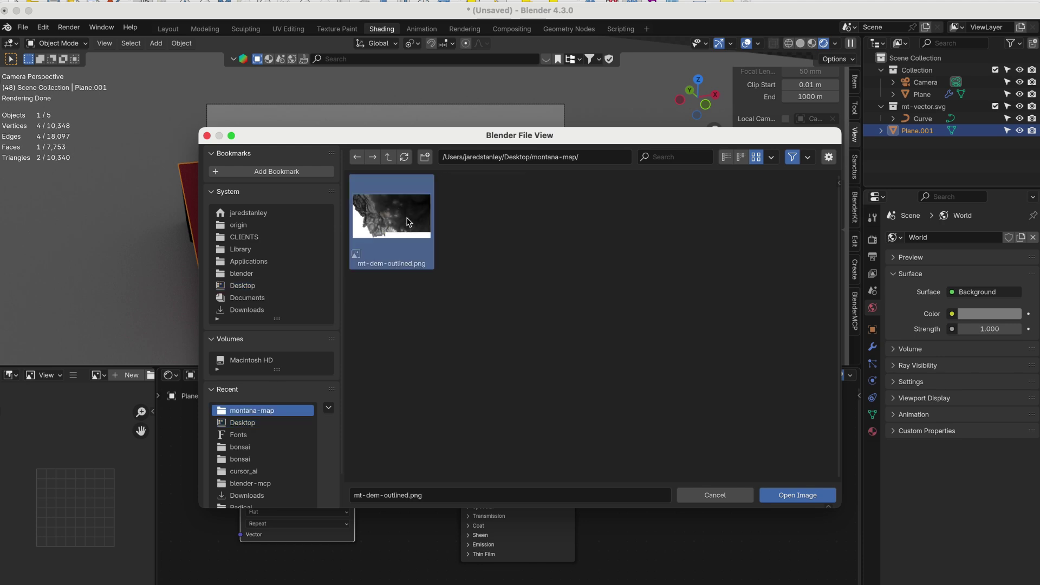
pyautogui.click(786, 497)
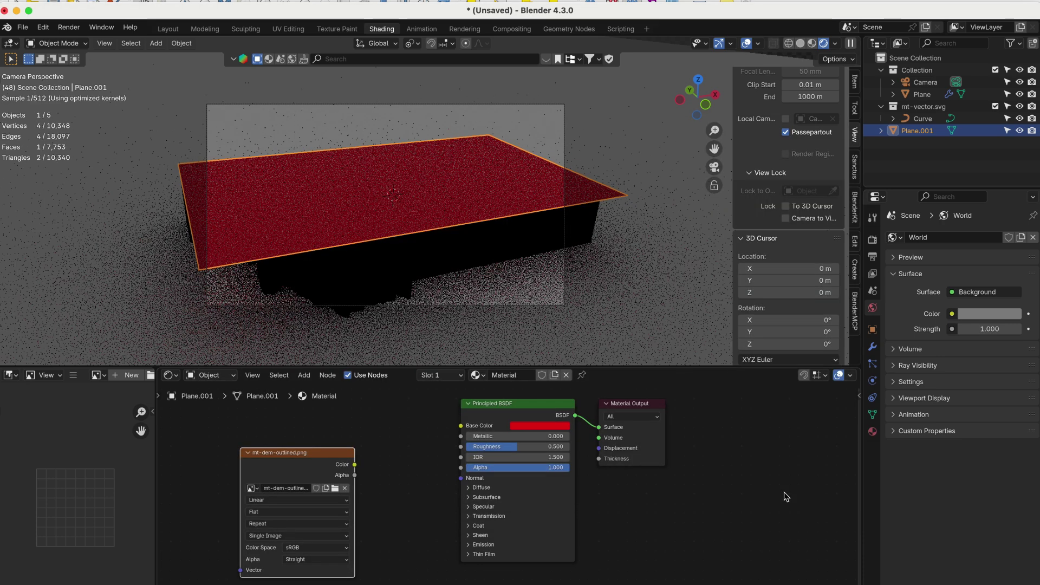
# - Connect the elevation image's Color output to the Principled BSDF's Base Color and view the plane from above
pyautogui.moveTo(354, 465); pyautogui.dragTo(462, 426)
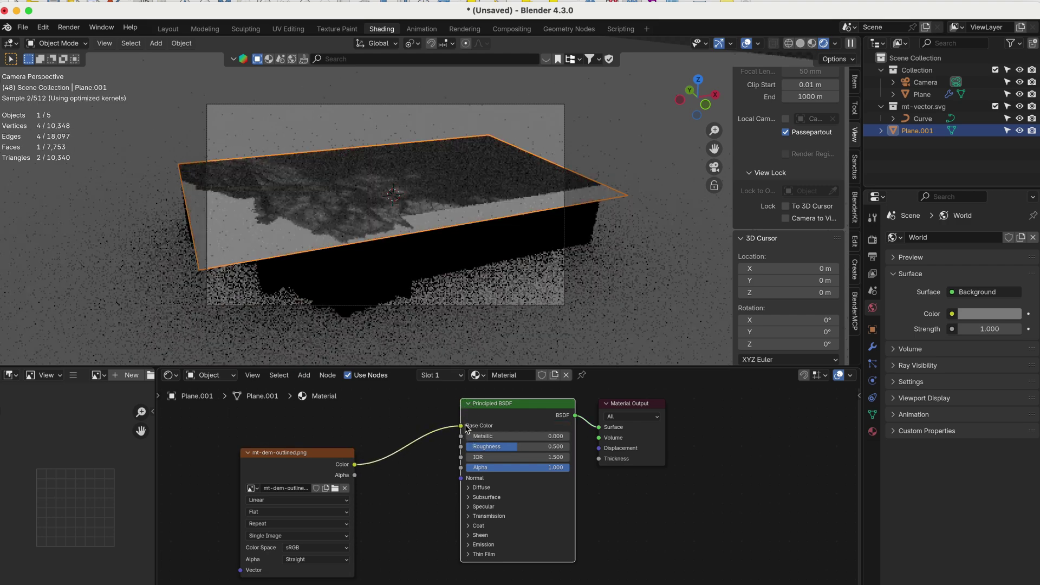
pyautogui.moveTo(434, 227); pyautogui.dragTo(401, 281, button='middle')
pyautogui.scroll(-1, 401, 278)
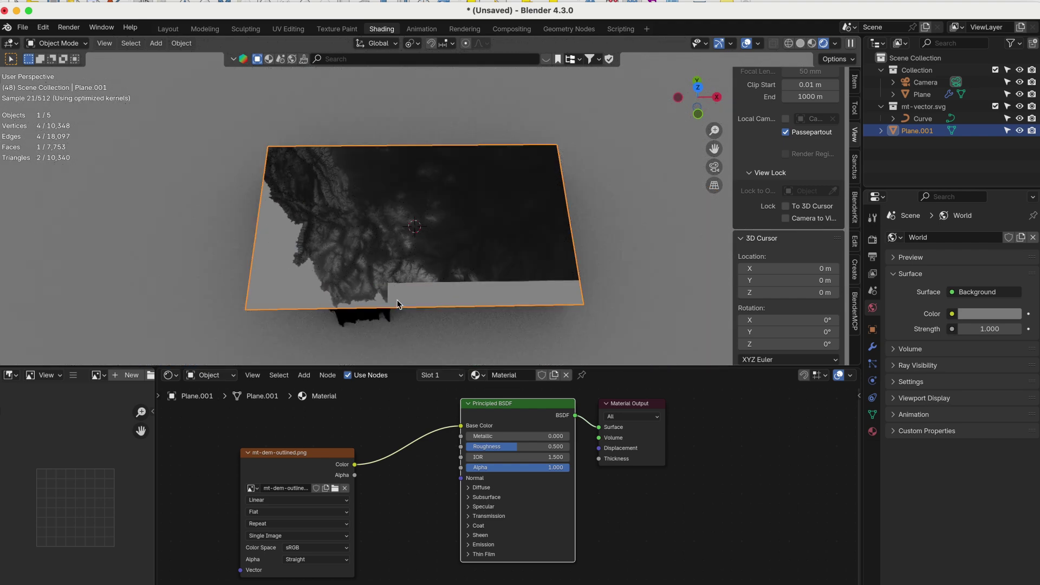
# - Set the elevation image node's extension to Clip and its color space to Non-Color
pyautogui.moveTo(321, 458); pyautogui.dragTo(236, 456)
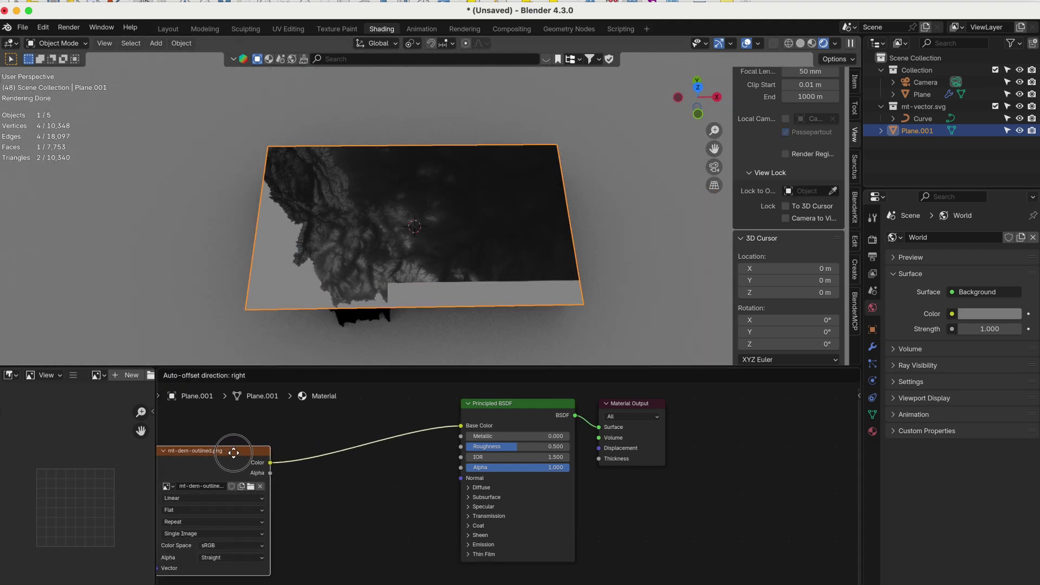
pyautogui.click(224, 522)
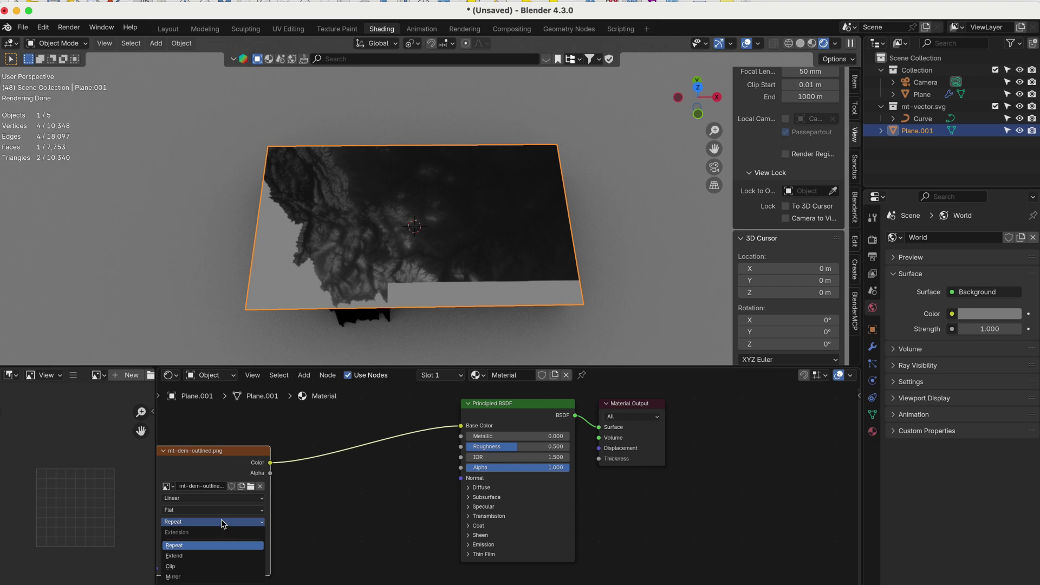
pyautogui.click(222, 566)
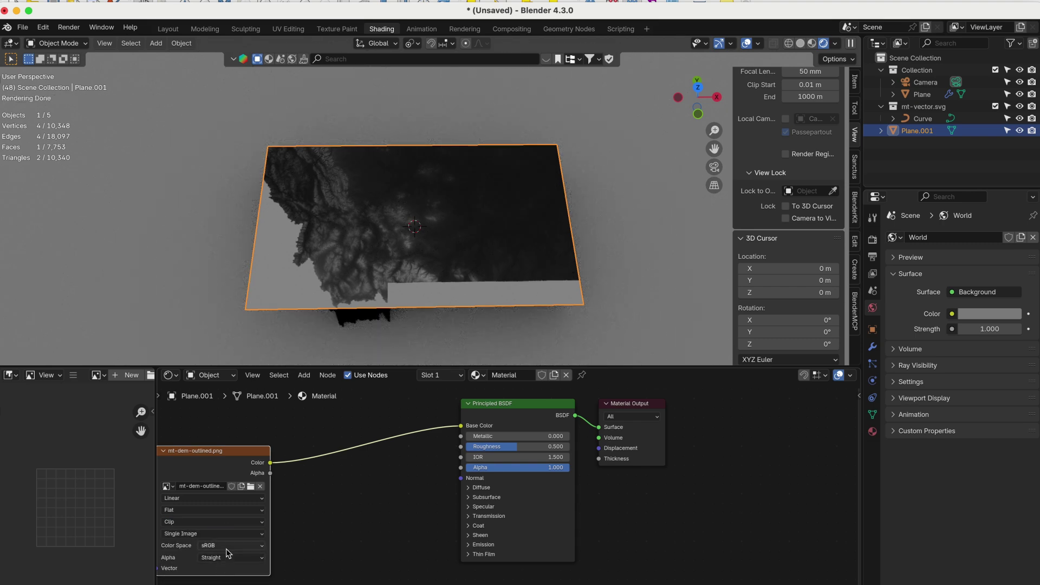
pyautogui.click(227, 547)
pyautogui.click(308, 498)
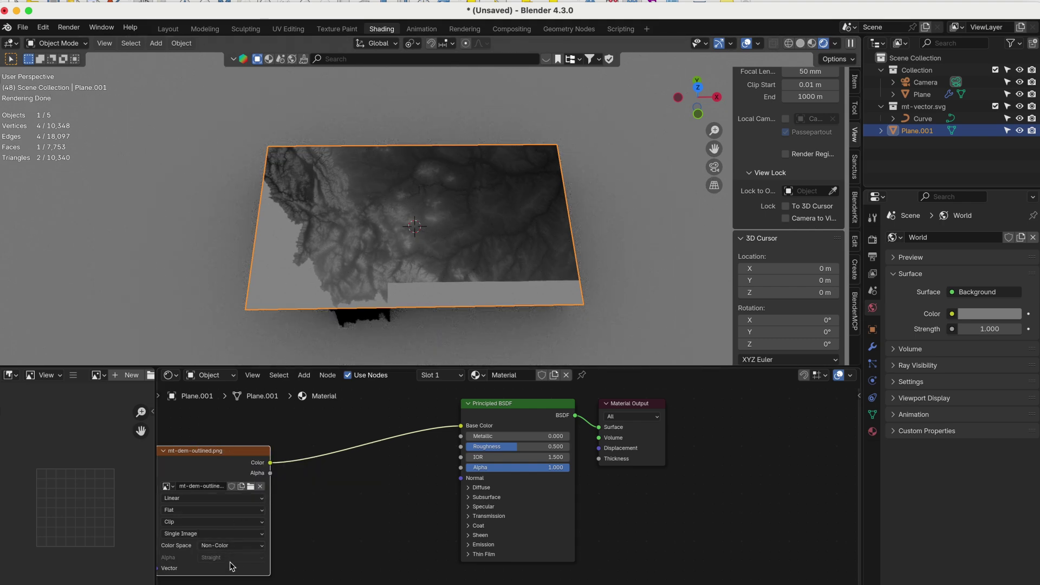
# - Add an Invert Color node and insert it on the link between the elevation image and the Base Color
pyautogui.moveTo(339, 497); pyautogui.dragTo(417, 493, button='middle')
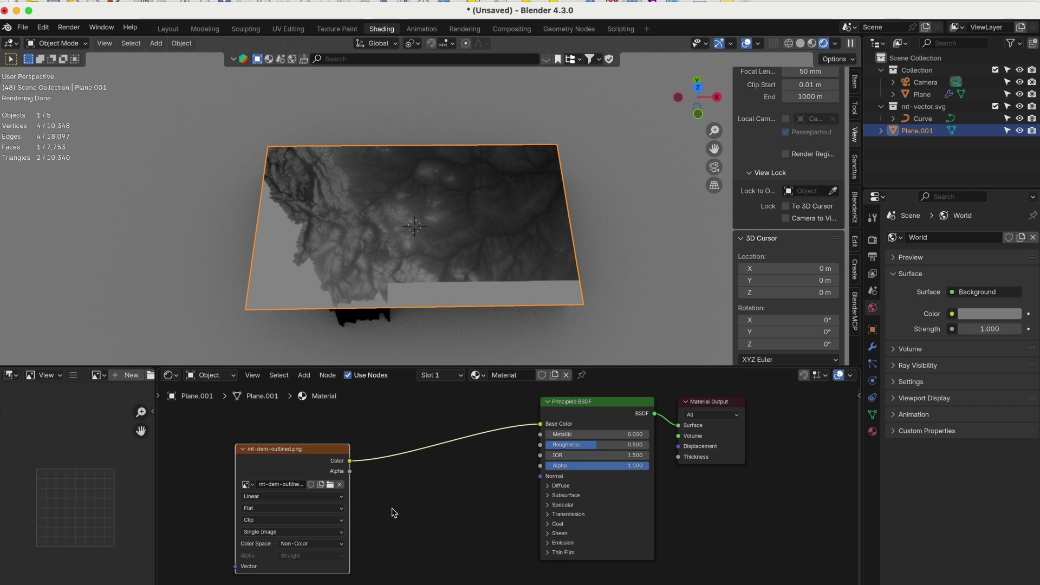
pyautogui.hotkey('shift', 'a')
pyautogui.click(355, 479)
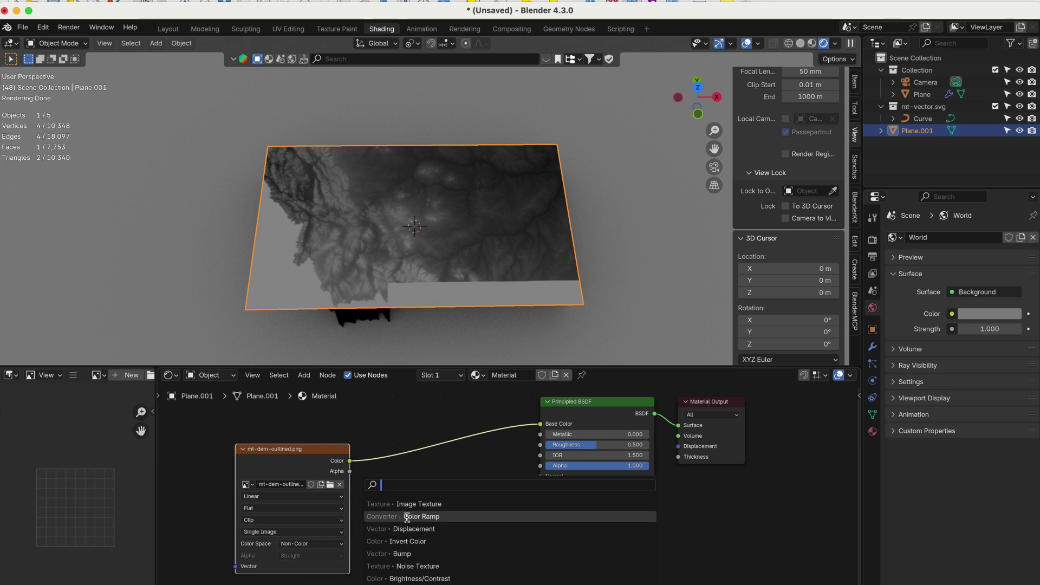
pyautogui.click(422, 543)
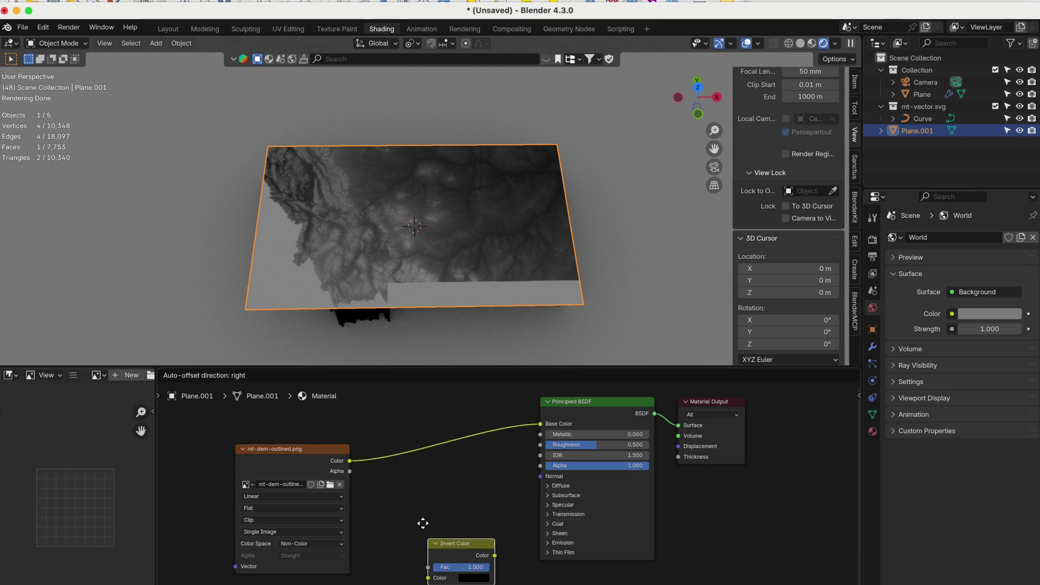
pyautogui.click(415, 500)
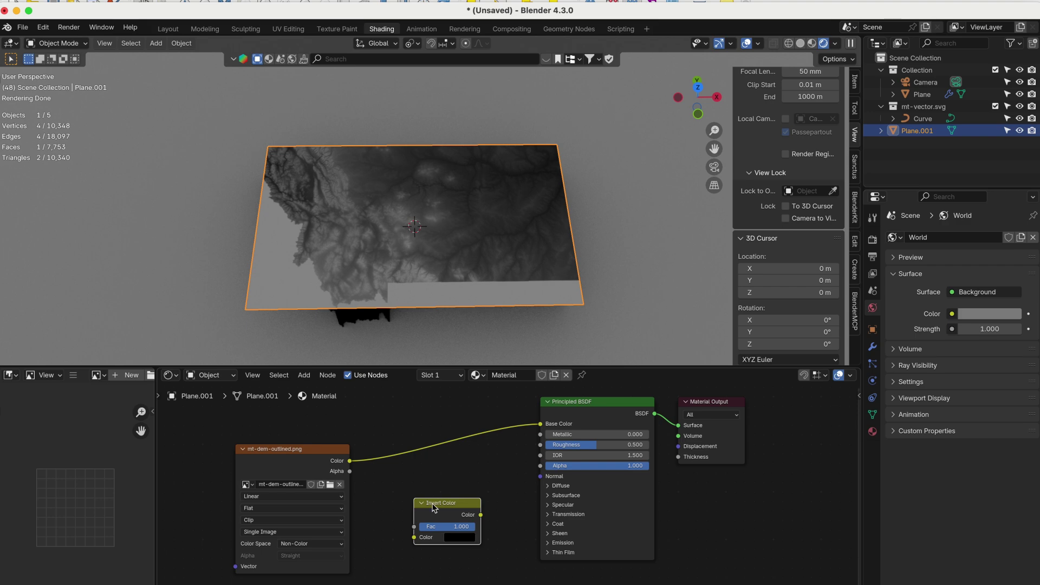
pyautogui.moveTo(433, 505); pyautogui.dragTo(424, 424)
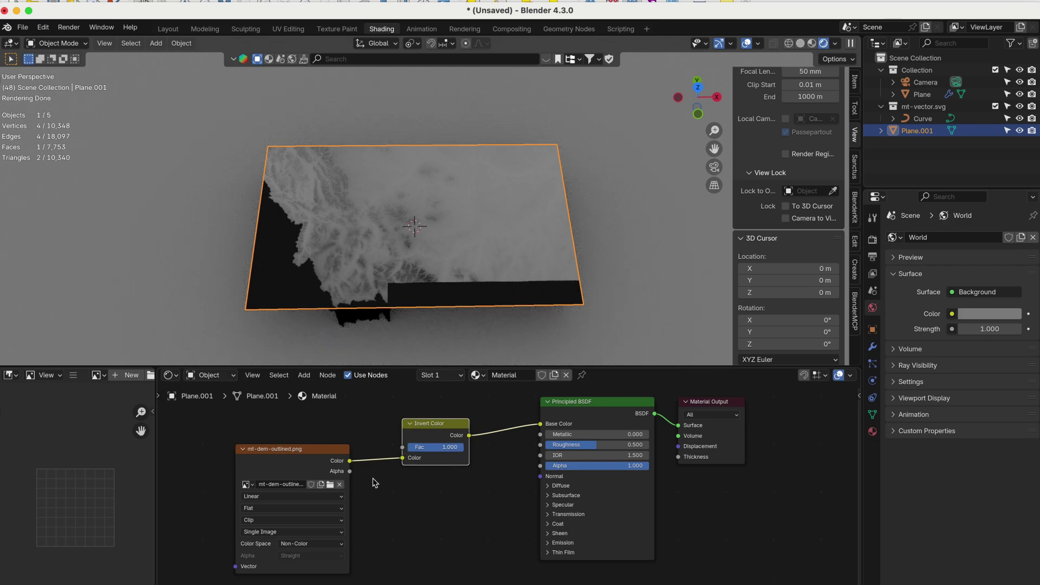
# - Connect the elevation image directly to the Base Color and move the Invert Color node below that link, keeping its image input
pyautogui.moveTo(349, 461); pyautogui.dragTo(540, 423)
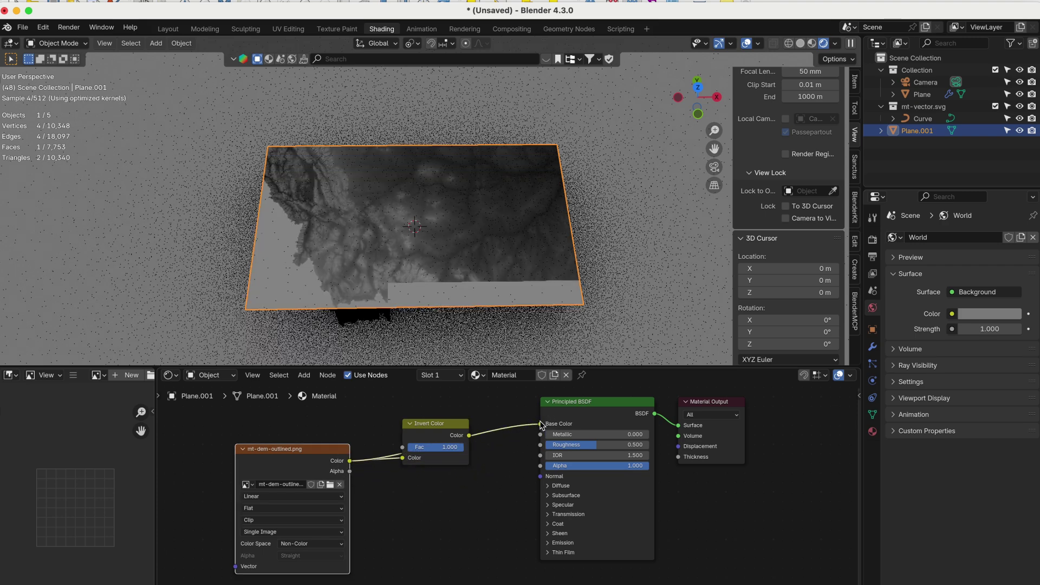
pyautogui.click(451, 428)
pyautogui.moveTo(451, 428); pyautogui.dragTo(442, 480)
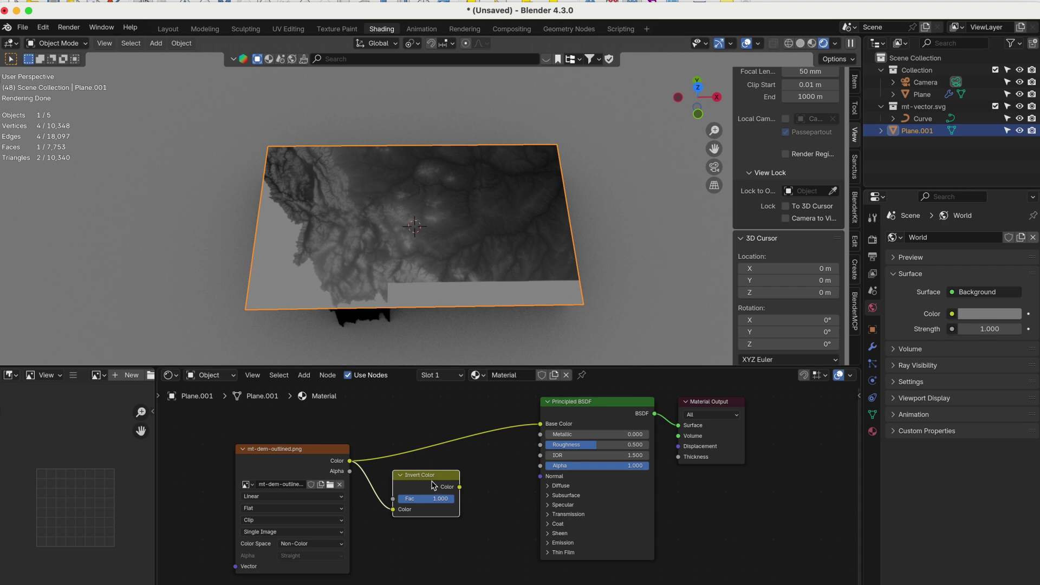
# - Preview the Invert Color output on the material surface and insert a Color Ramp node right after it
pyautogui.moveTo(460, 486); pyautogui.dragTo(540, 466)
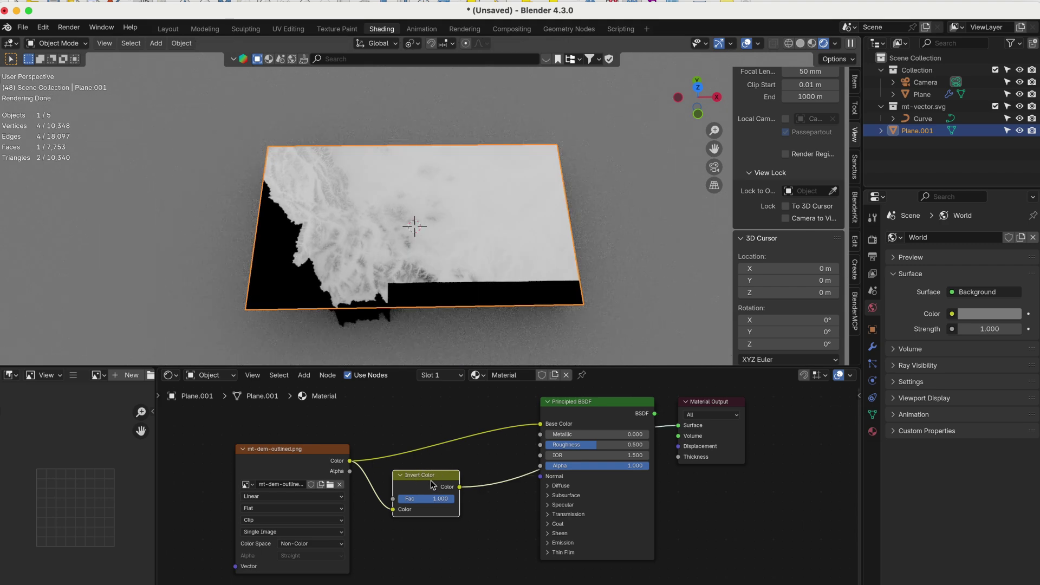
pyautogui.hotkey('shift', 'a')
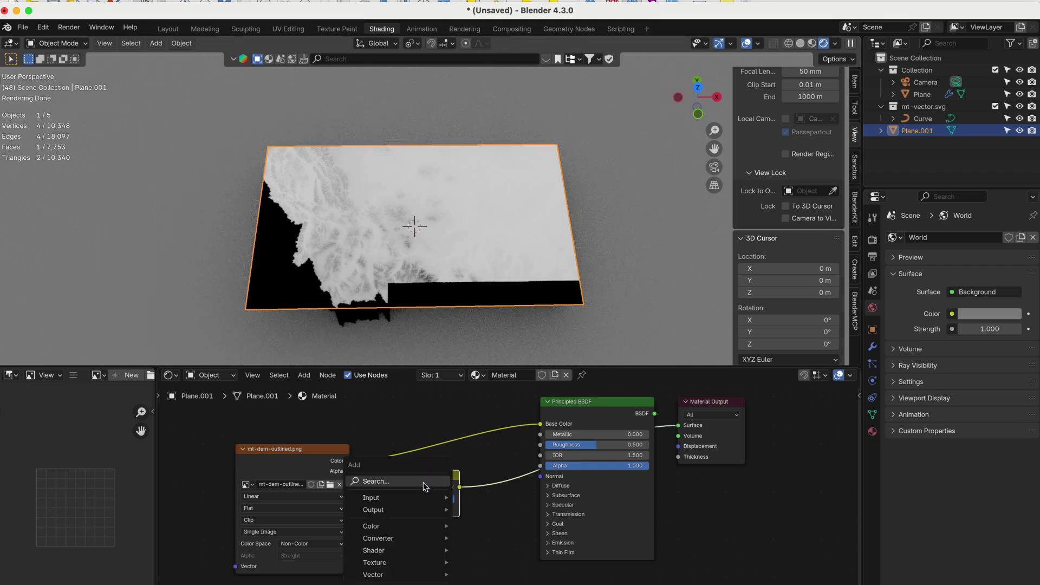
pyautogui.click(424, 482)
pyautogui.write('color ramp')
pyautogui.press('Return')
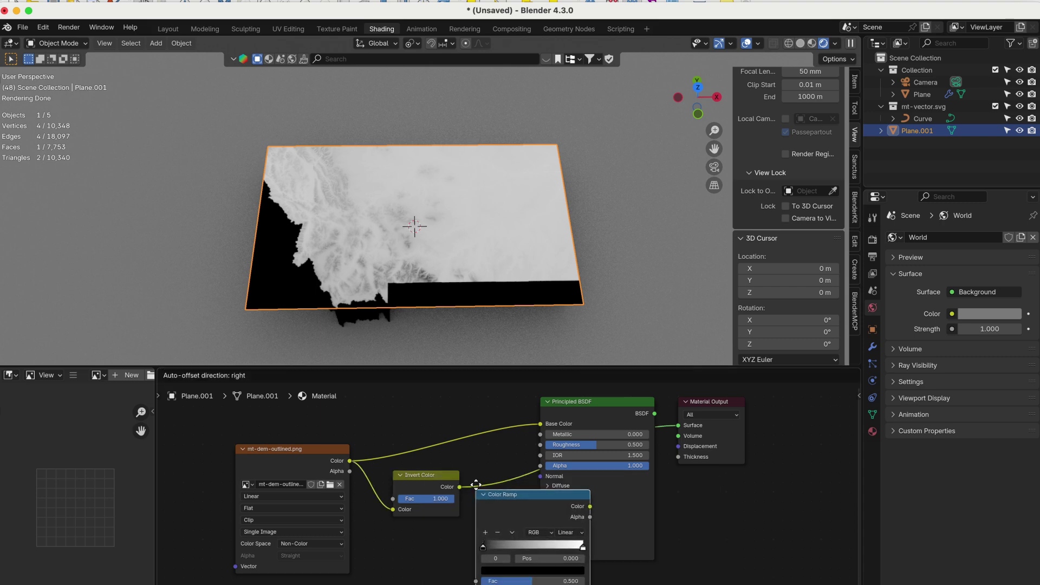
pyautogui.click(479, 465)
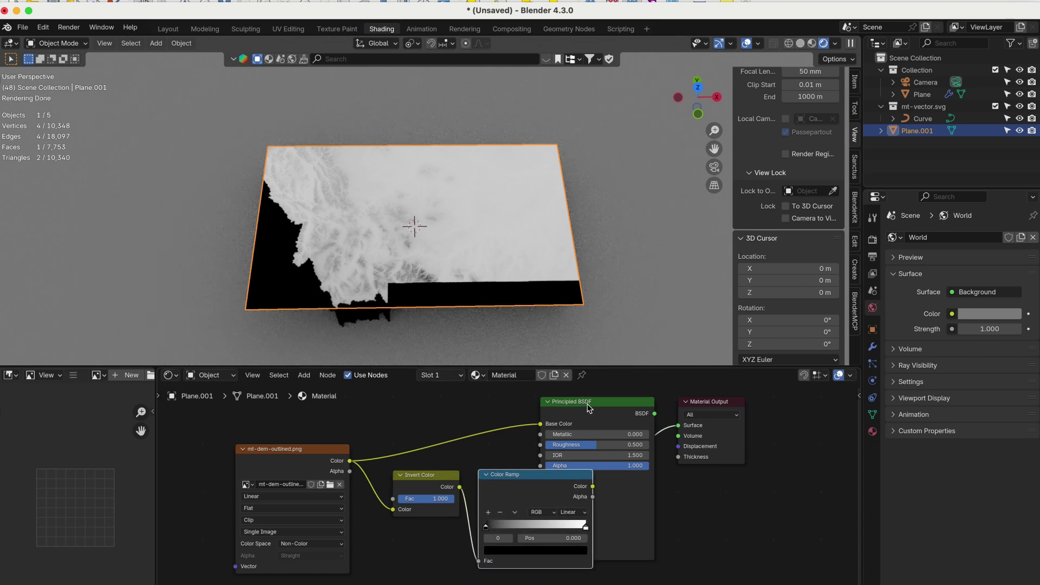
# - Move the Principled BSDF and Material Output nodes farther away to make room for the Color Ramp
pyautogui.moveTo(589, 408); pyautogui.dragTo(630, 413)
pyautogui.moveTo(722, 401); pyautogui.dragTo(798, 407)
pyautogui.moveTo(671, 413); pyautogui.dragTo(707, 414)
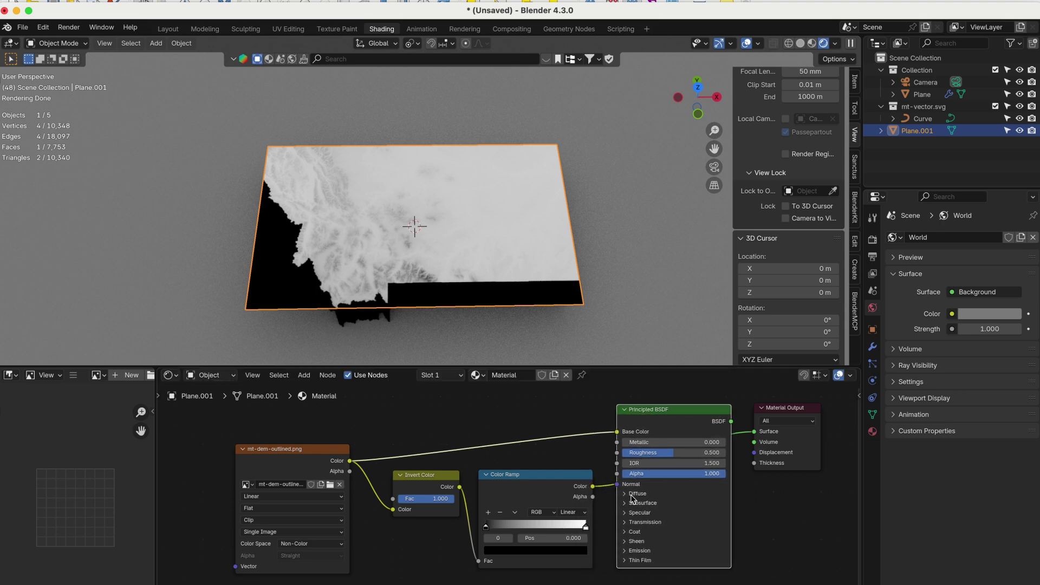
# - Try a Color Ramp with the black stop at 0.889 and white stop at 0.941, previewing its Alpha and Color outputs
pyautogui.click(563, 479)
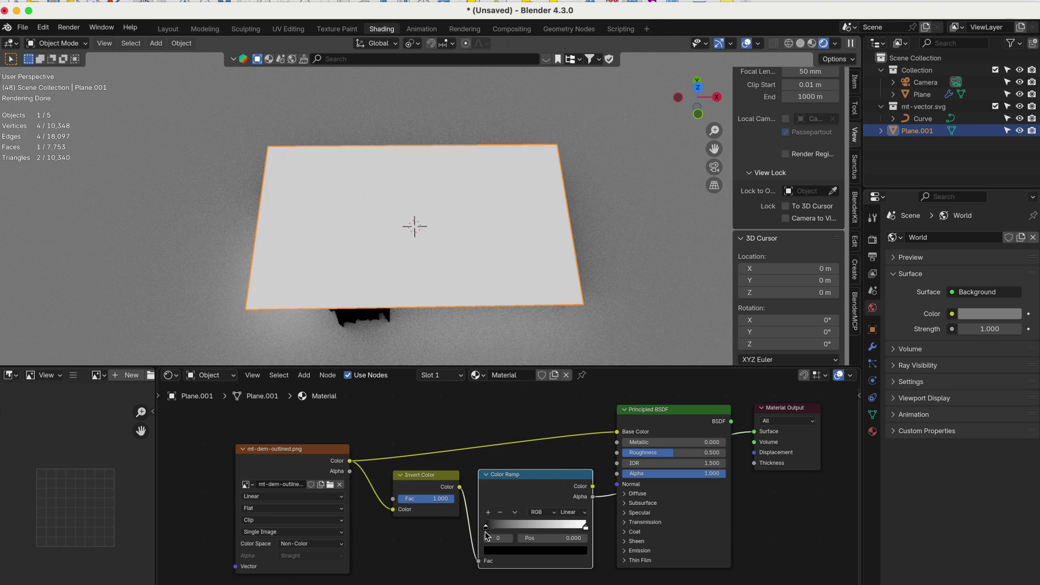
pyautogui.moveTo(487, 532); pyautogui.dragTo(570, 527)
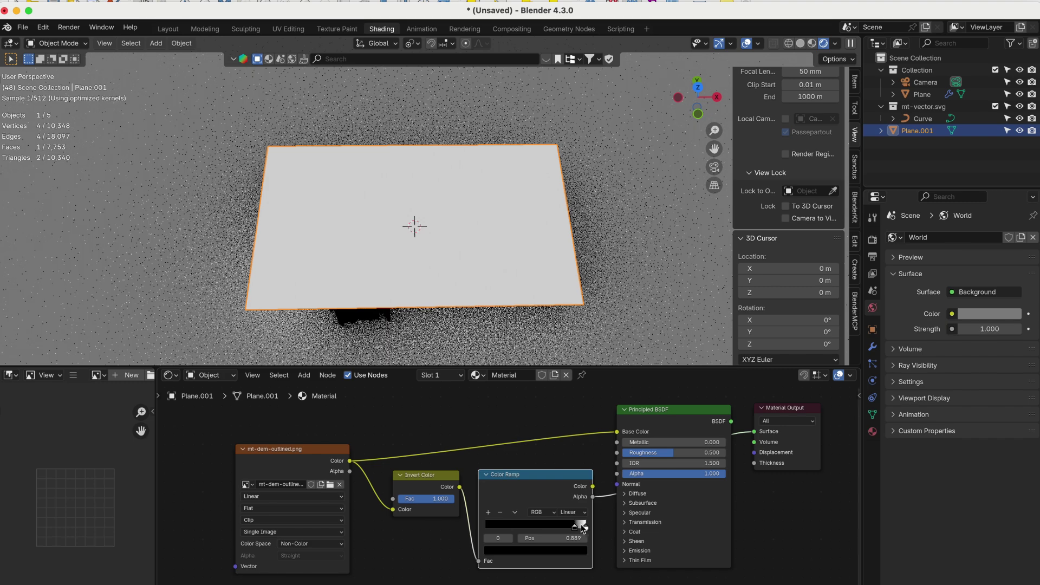
pyautogui.click(578, 527)
pyautogui.moveTo(580, 528); pyautogui.dragTo(579, 526)
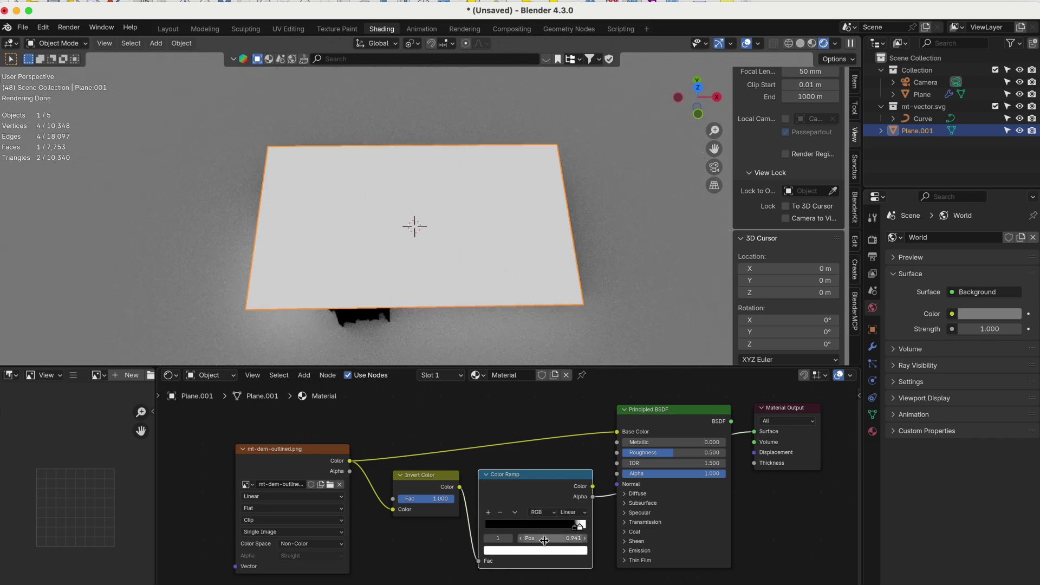
pyautogui.moveTo(593, 487); pyautogui.dragTo(755, 431)
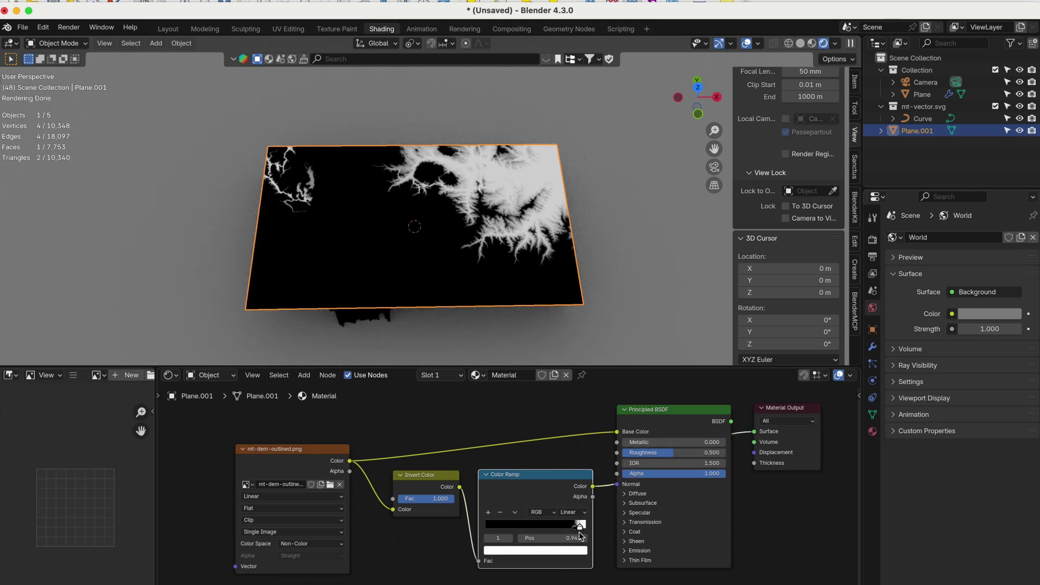
# - Return the Color Ramp's black stop to 0 and set its white stop to position 0.045
pyautogui.moveTo(576, 532); pyautogui.dragTo(458, 533)
pyautogui.click(555, 529)
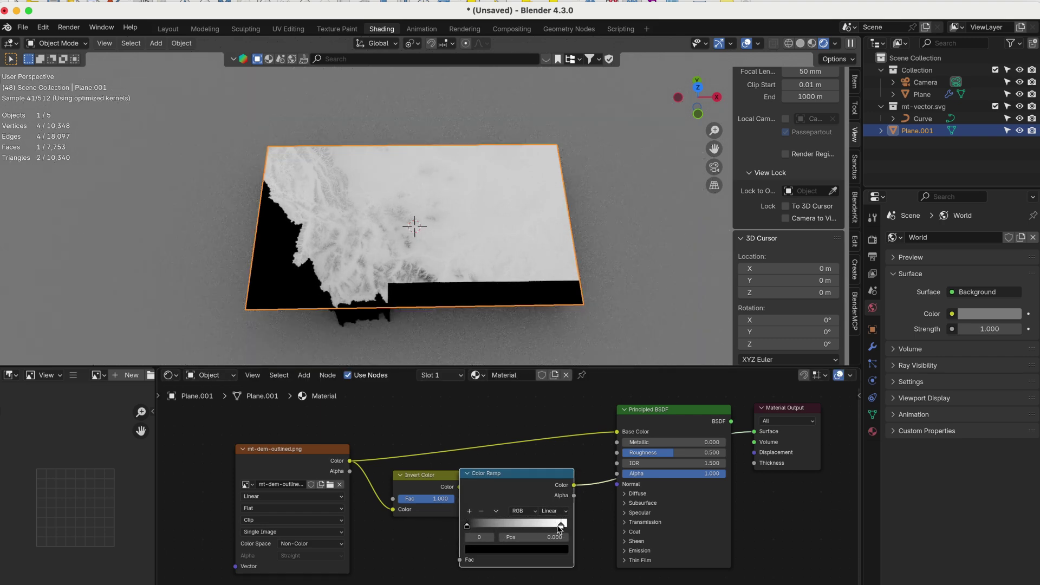
pyautogui.moveTo(561, 528); pyautogui.dragTo(457, 530)
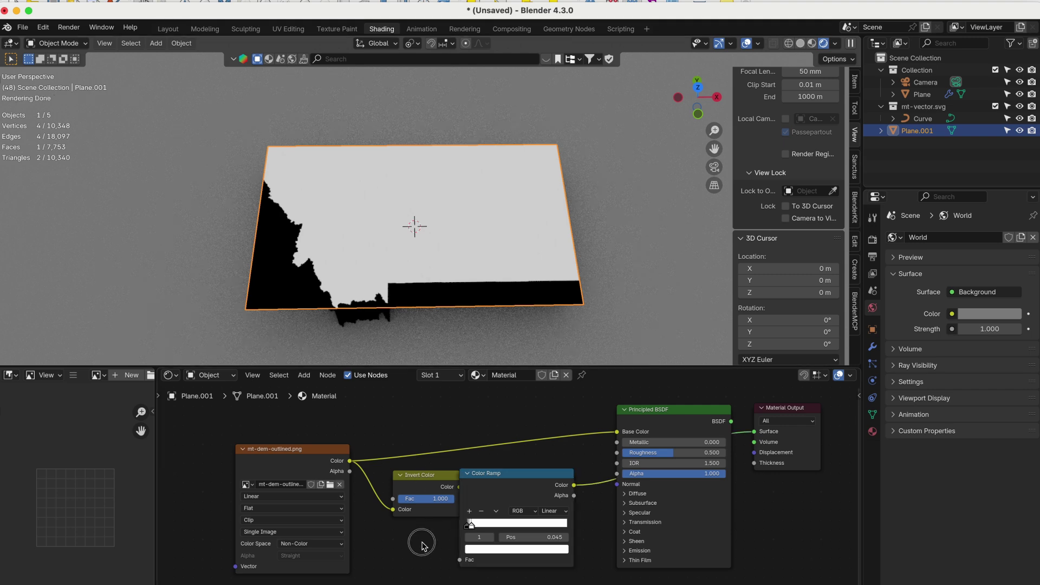
# - Move Invert Color clear of the Color Ramp, connect the ramp's Color to the Principled BSDF's Alpha, and restore the BSDF link to Surface
pyautogui.moveTo(426, 481); pyautogui.dragTo(404, 491)
pyautogui.click(501, 480)
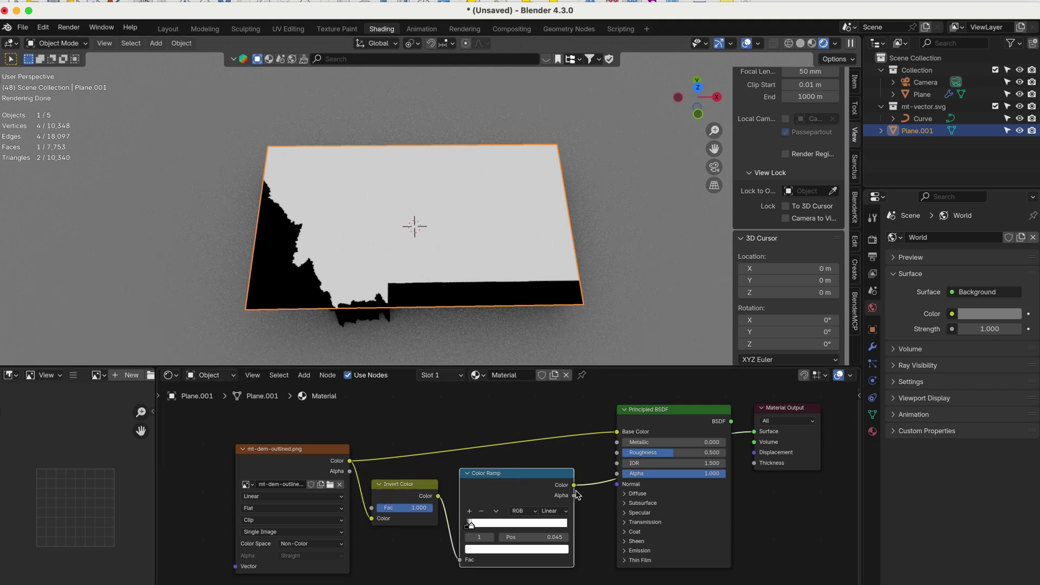
pyautogui.moveTo(574, 486); pyautogui.dragTo(615, 484)
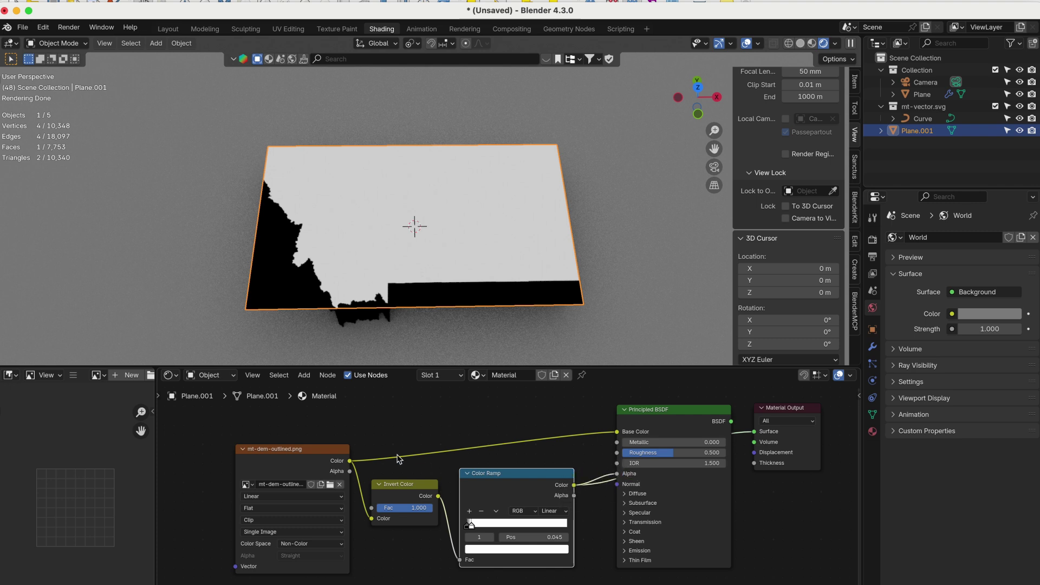
pyautogui.click(730, 426)
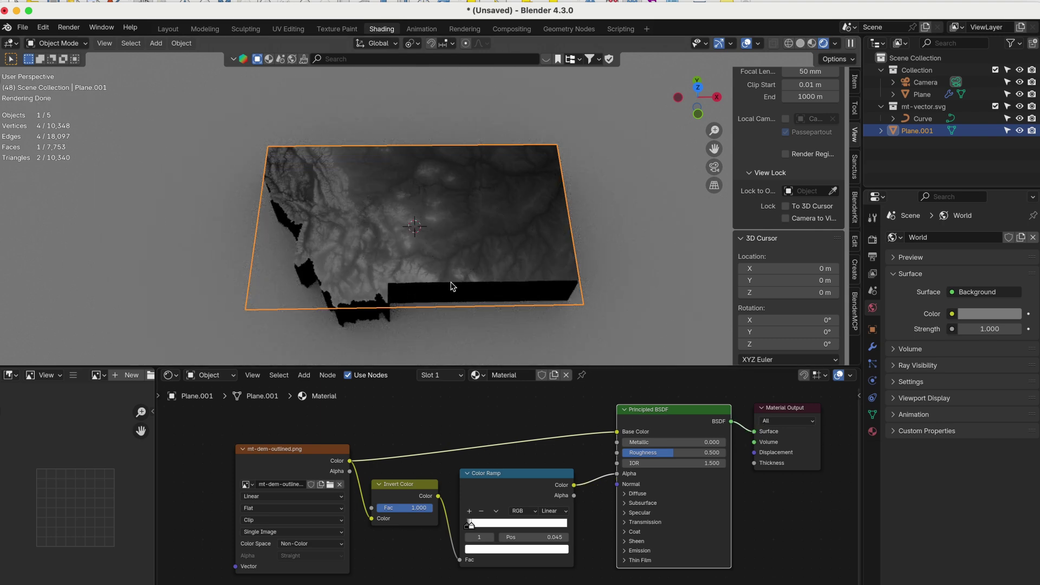
# - Inspect the masked elevation plane over the extruded outline from directly above and from an angle
pyautogui.press('KP_7')
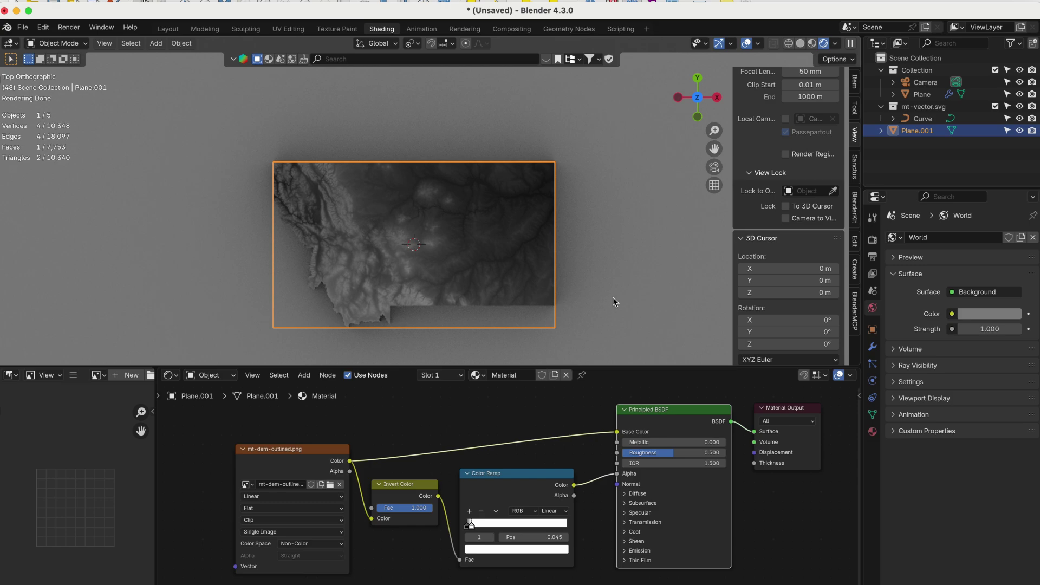
pyautogui.click(613, 298)
pyautogui.scroll(3, 430, 228)
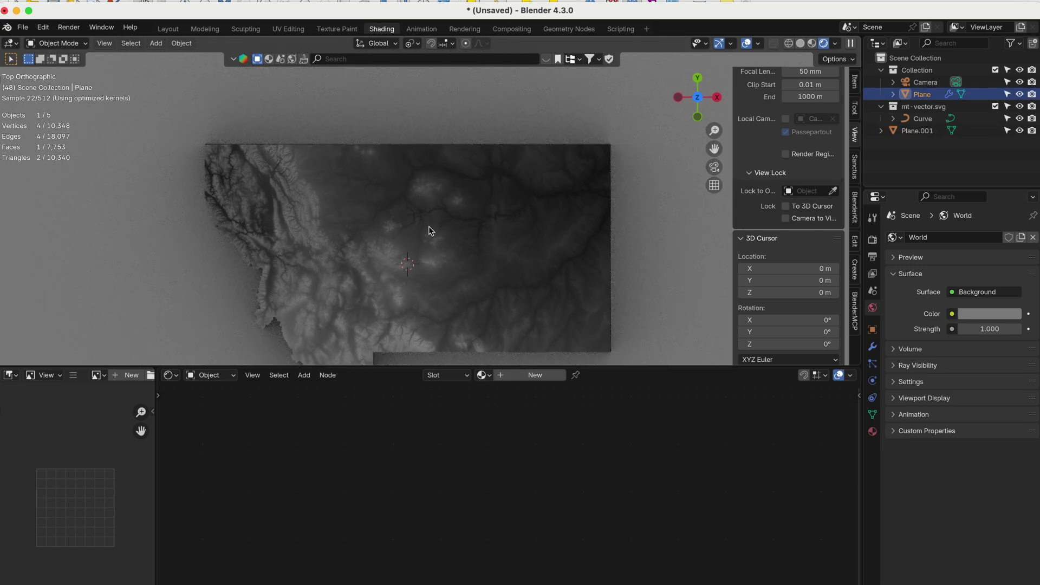
pyautogui.moveTo(435, 264); pyautogui.dragTo(449, 172, button='middle')
pyautogui.click(463, 265)
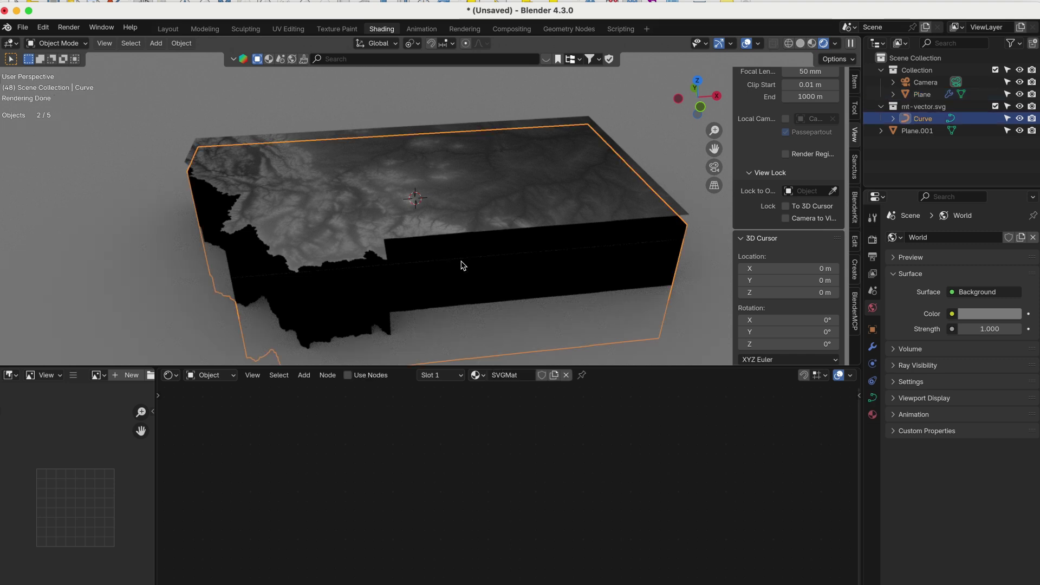
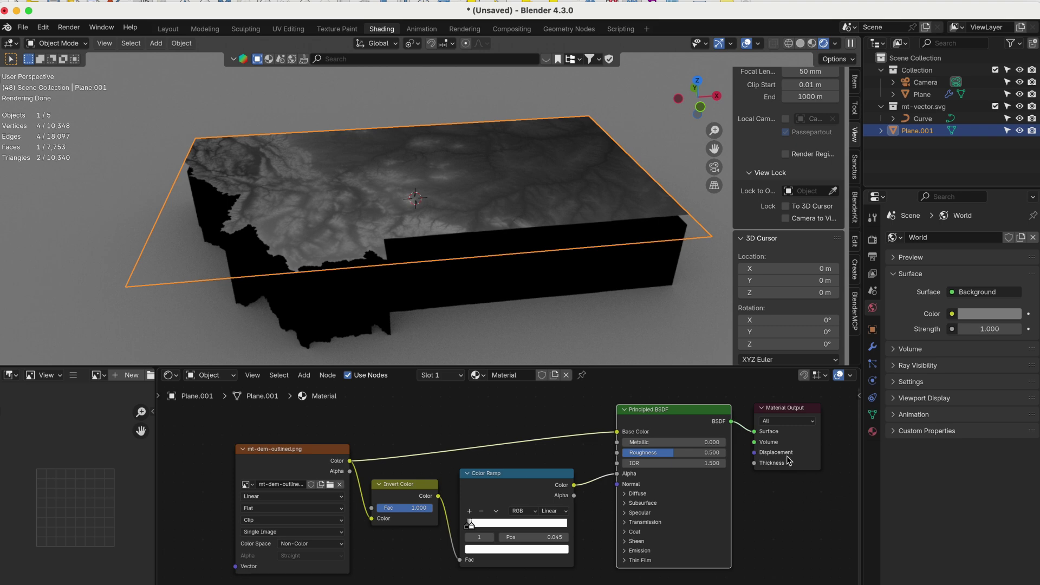
# - Move the Material Output node outward and add a Displacement node below the Principled BSDF in the plane's material
pyautogui.moveTo(787, 421); pyautogui.dragTo(834, 437)
pyautogui.moveTo(622, 583); pyautogui.dragTo(537, 517, button='middle')
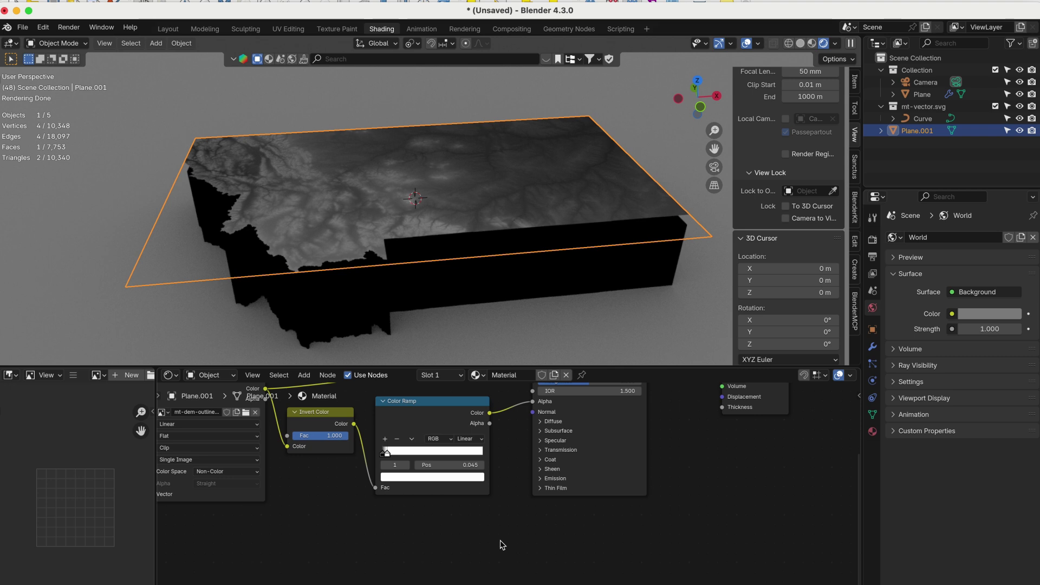
pyautogui.hotkey('shift', 'a')
pyautogui.click(480, 481)
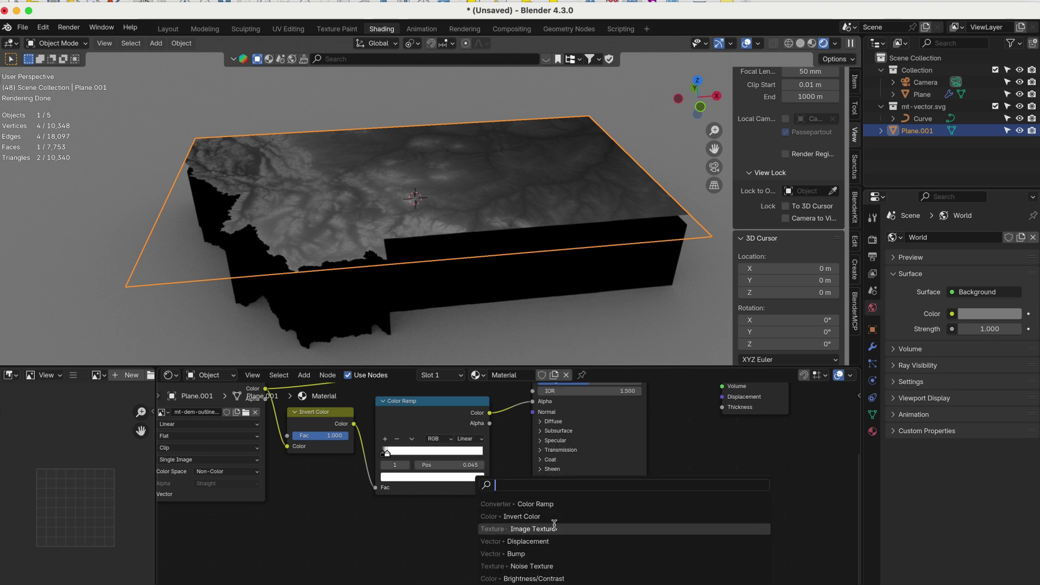
pyautogui.click(528, 542)
pyautogui.click(502, 521)
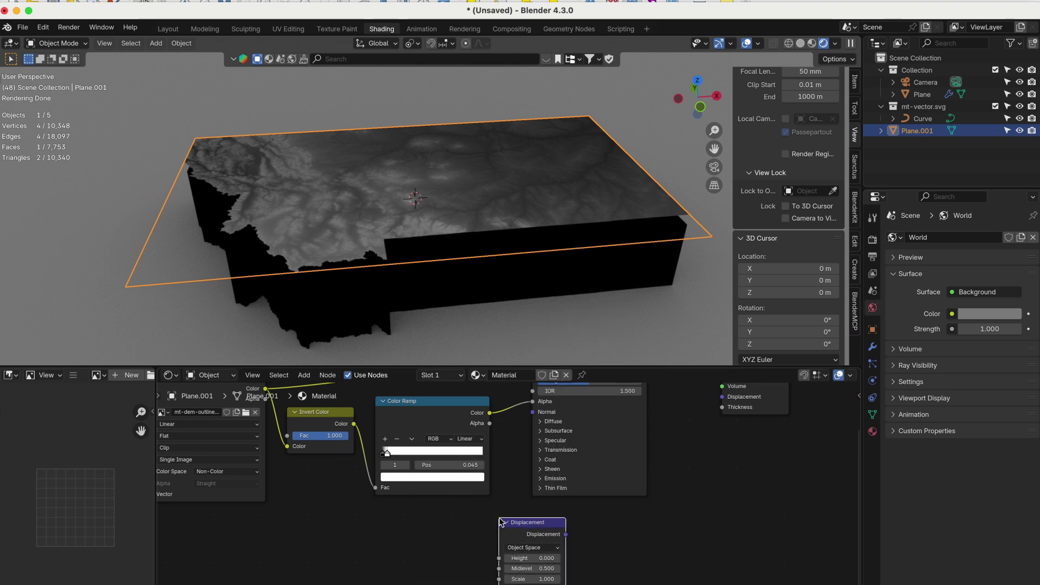
# - Connect the elevation image's Color to the Displacement node's Height and its output to the Material Output's Displacement
pyautogui.moveTo(353, 530); pyautogui.dragTo(423, 563, button='middle')
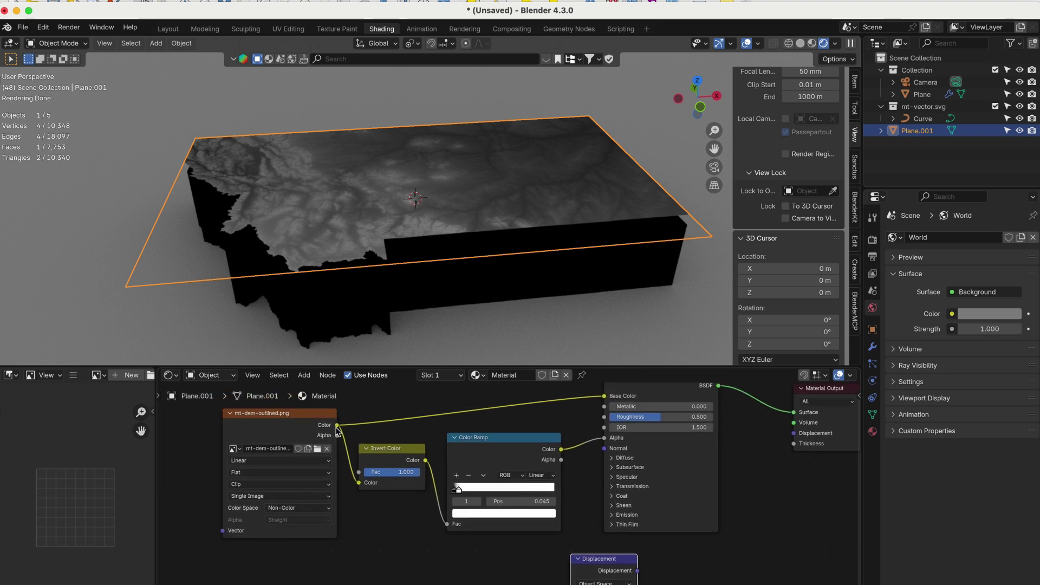
pyautogui.moveTo(337, 424); pyautogui.dragTo(576, 580)
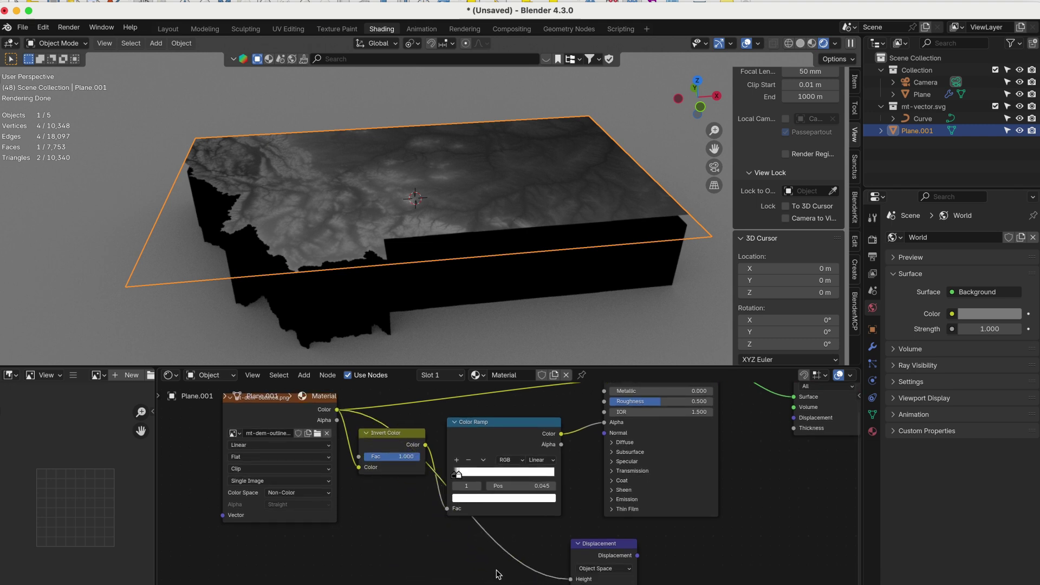
pyautogui.hscroll(5, 499, 575)
pyautogui.moveTo(552, 564); pyautogui.dragTo(708, 426)
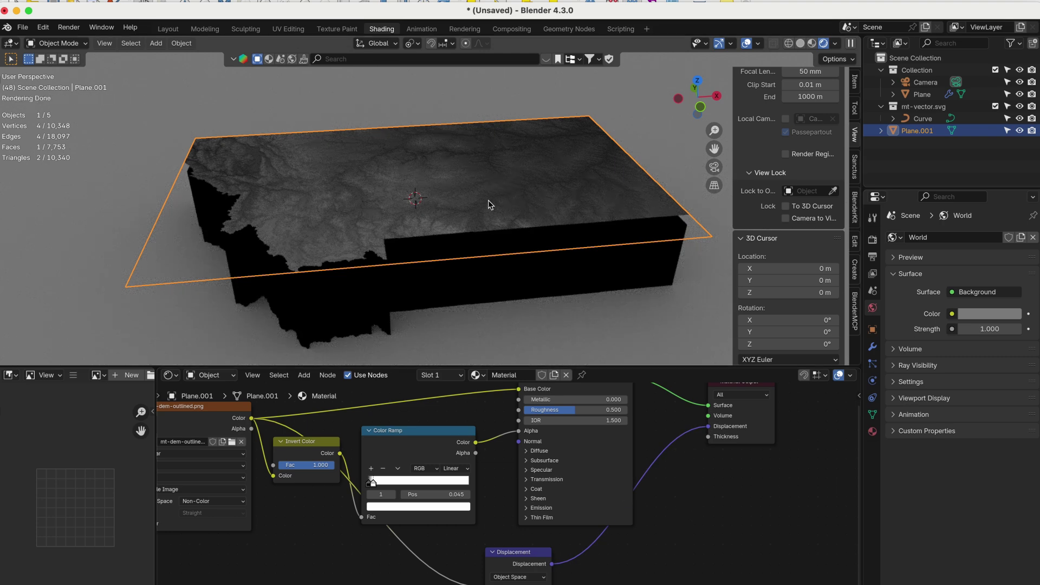
# - Set the plane material's surface displacement method to Displacement and Bump
pyautogui.click(872, 431)
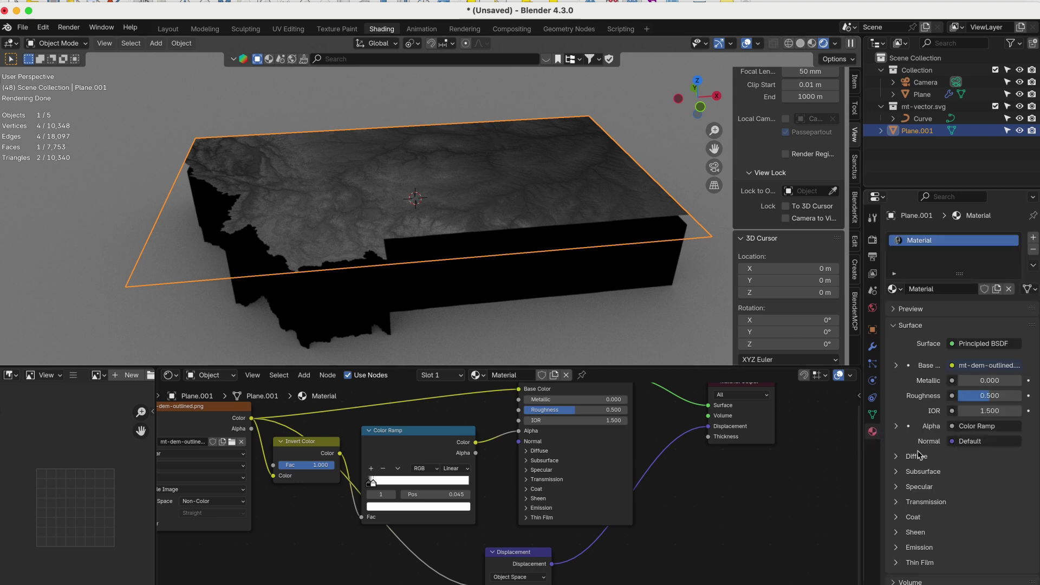
pyautogui.scroll(-5, 929, 468)
pyautogui.scroll(-2, 913, 463)
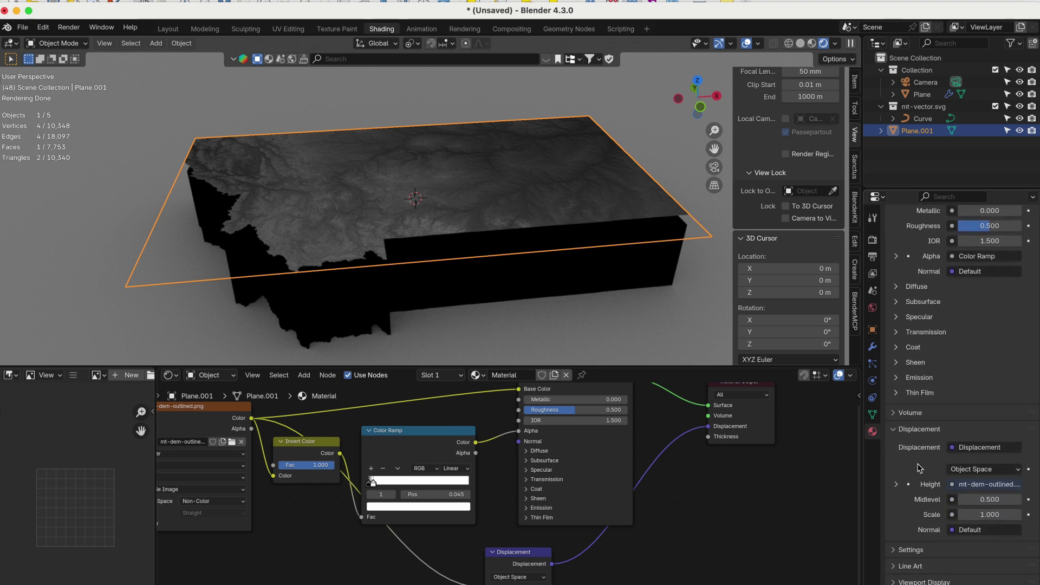
pyautogui.click(895, 423)
pyautogui.click(892, 544)
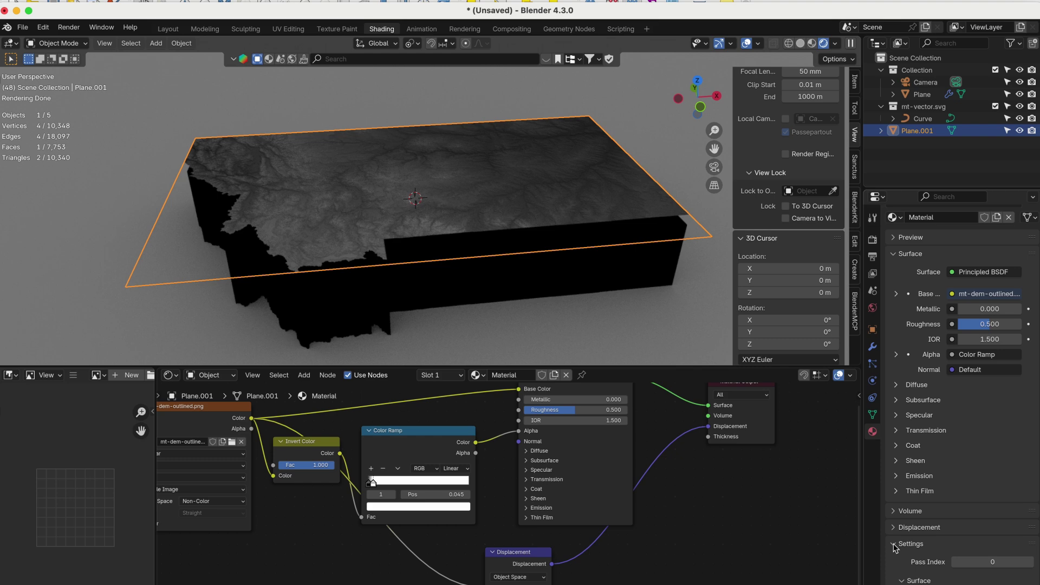
pyautogui.scroll(-5, 916, 550)
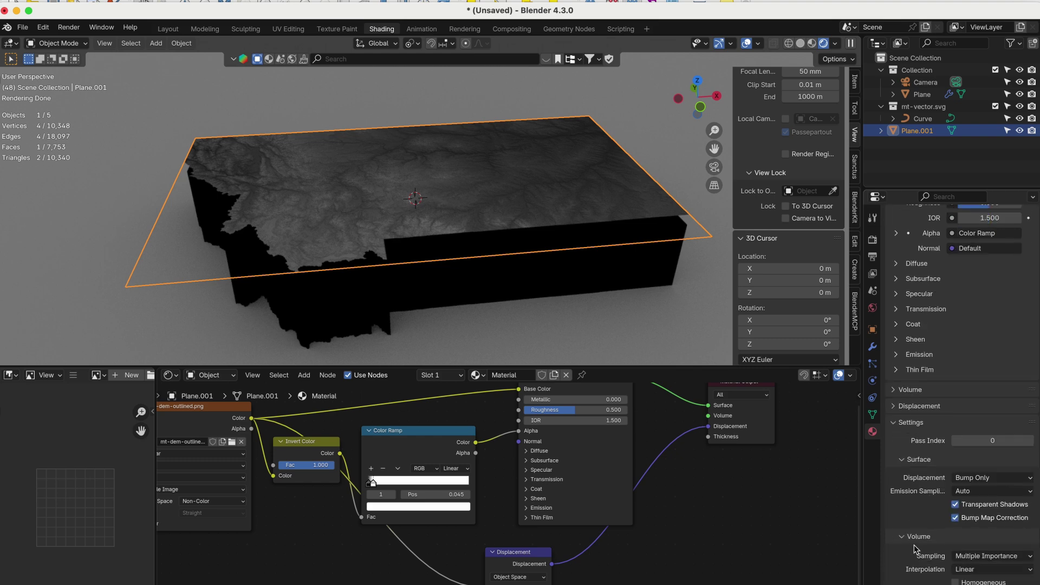
pyautogui.click(982, 480)
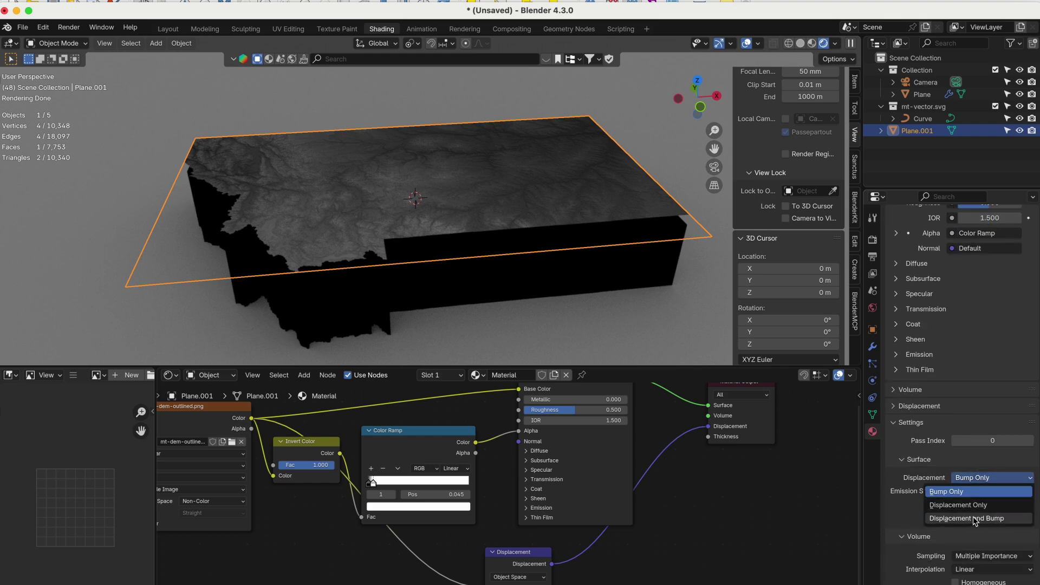
pyautogui.click(980, 520)
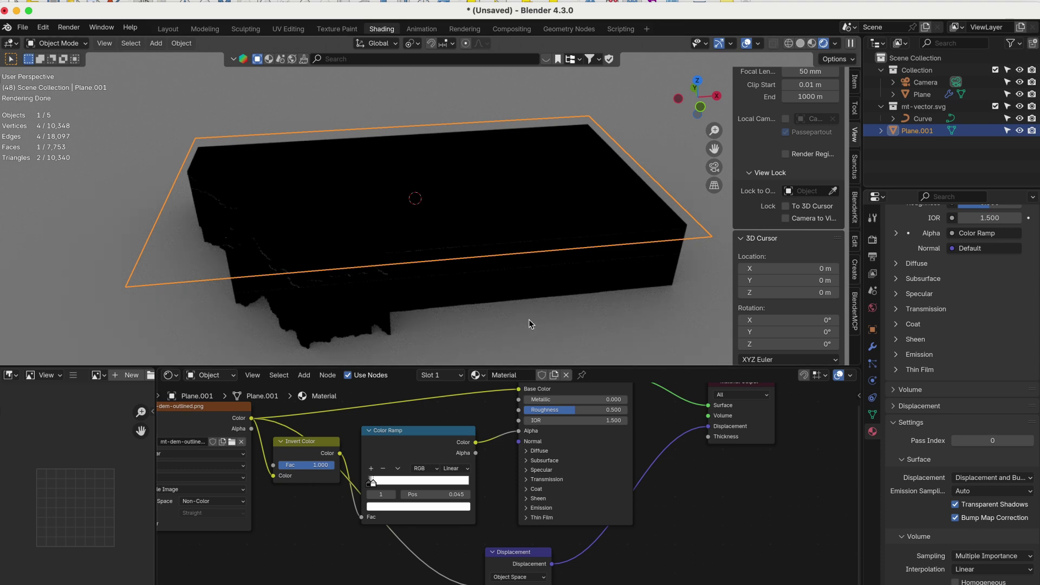
# - Lower the extruded outline curve along the Z axis so it sits beneath the elevation plane
pyautogui.click(464, 301)
pyautogui.press('g')
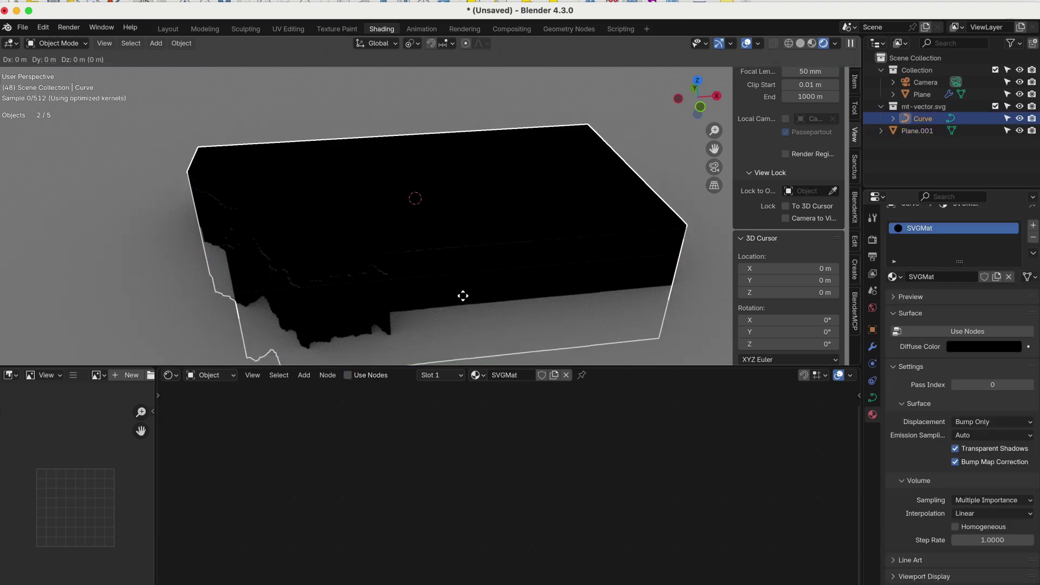
pyautogui.press('z')
pyautogui.click(455, 288)
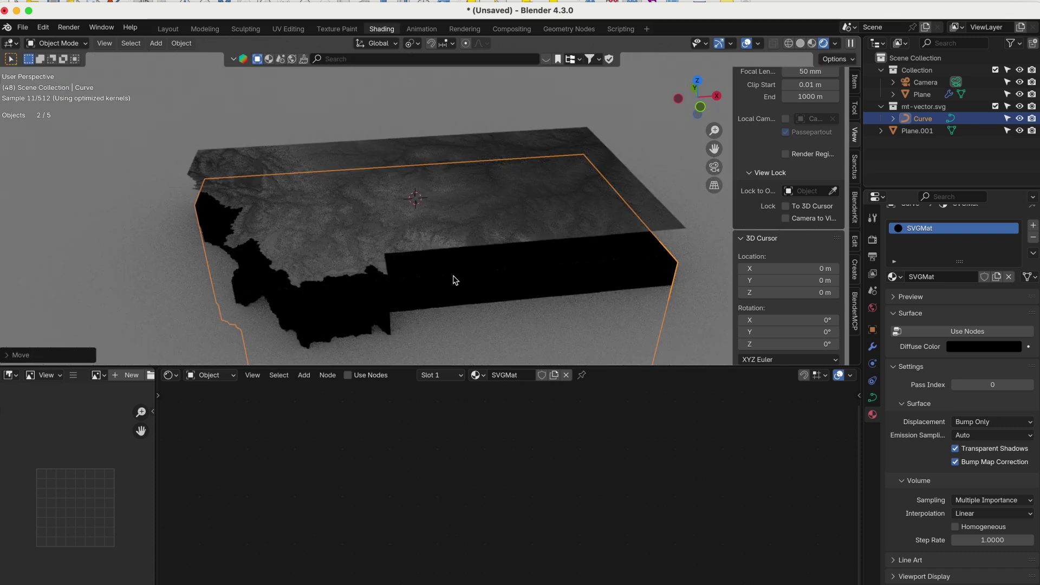
# - Subdivide the elevation plane's single face once in Edit Mode and return to Object Mode
pyautogui.click(493, 150)
pyautogui.press('Tab')
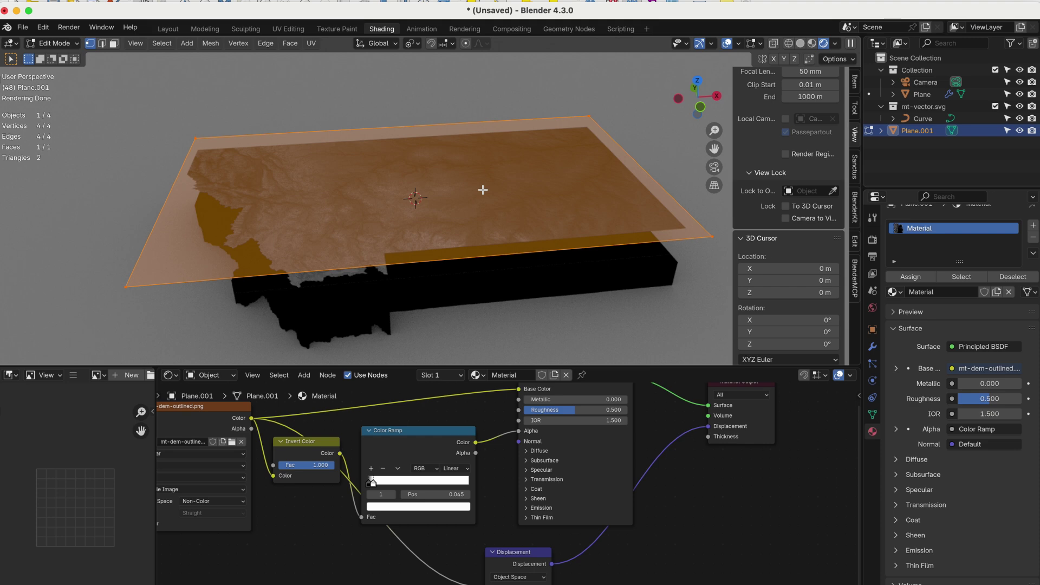
pyautogui.press('3')
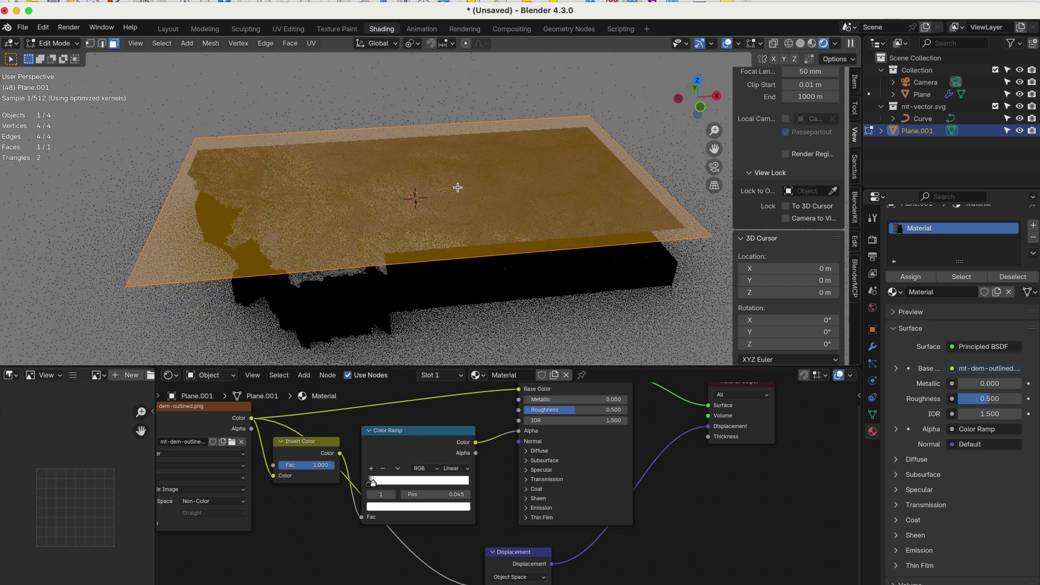
pyautogui.rightClick(407, 191)
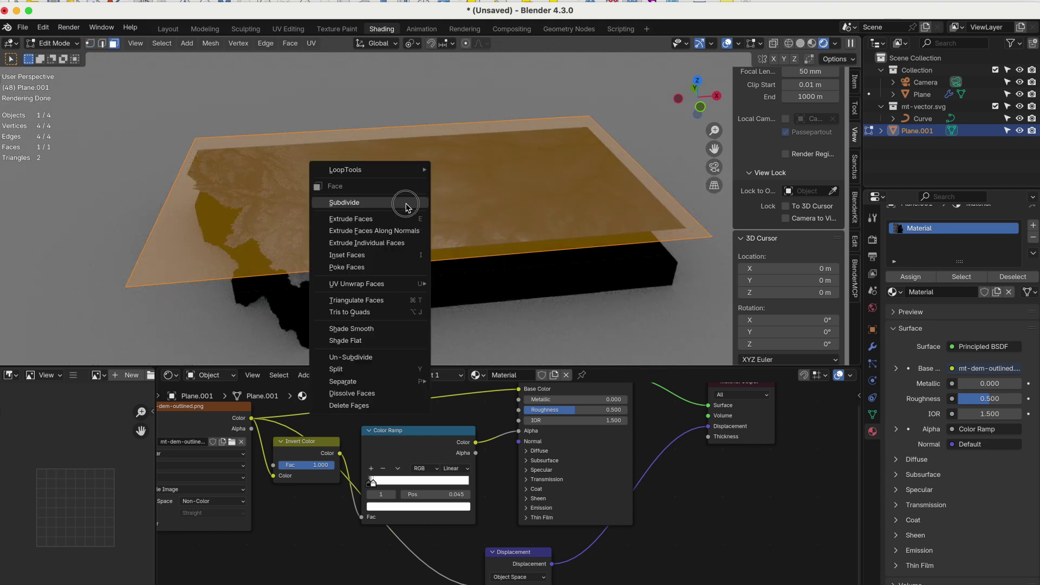
pyautogui.click(407, 202)
pyautogui.press('Tab')
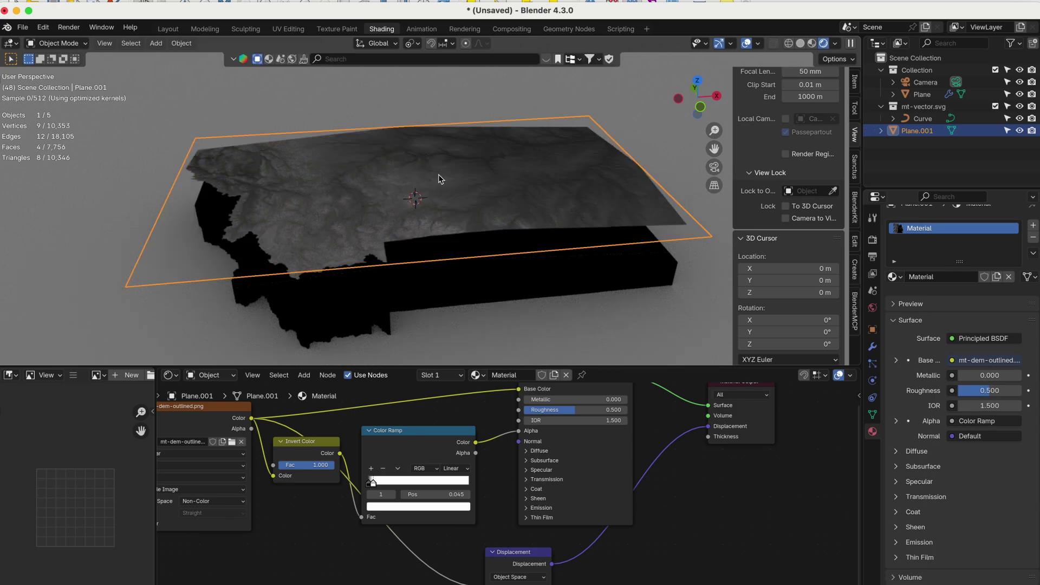
pyautogui.moveTo(440, 193)
pyautogui.mouseDown(button='middle')
pyautogui.moveTo(439, 156)
pyautogui.moveTo(447, 210)
pyautogui.mouseUp(button='middle')
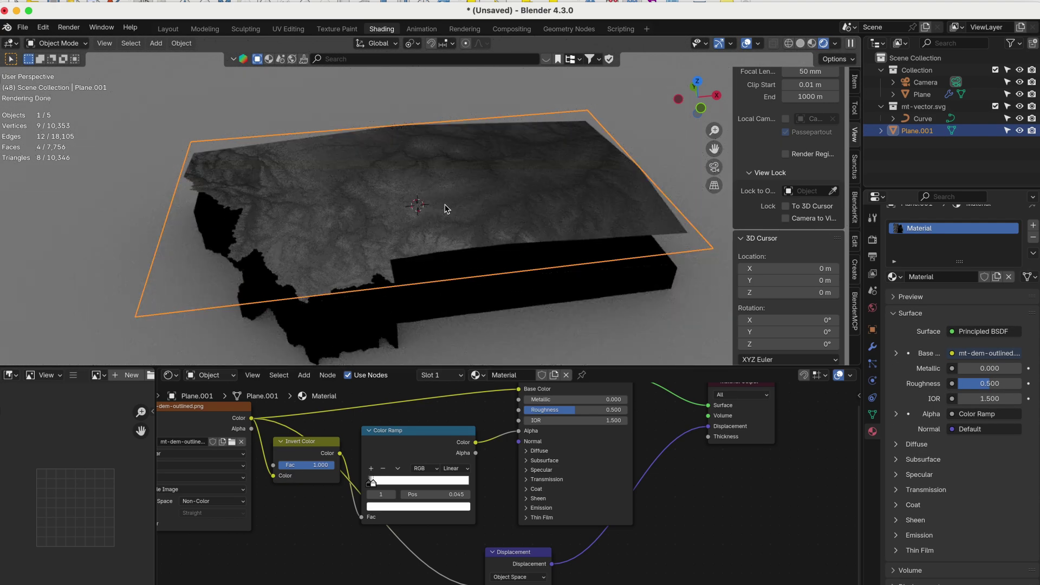
# - Subdivide all faces of the elevation plane again, increasing the number of cuts to form a 256-face grid
pyautogui.press('Tab')
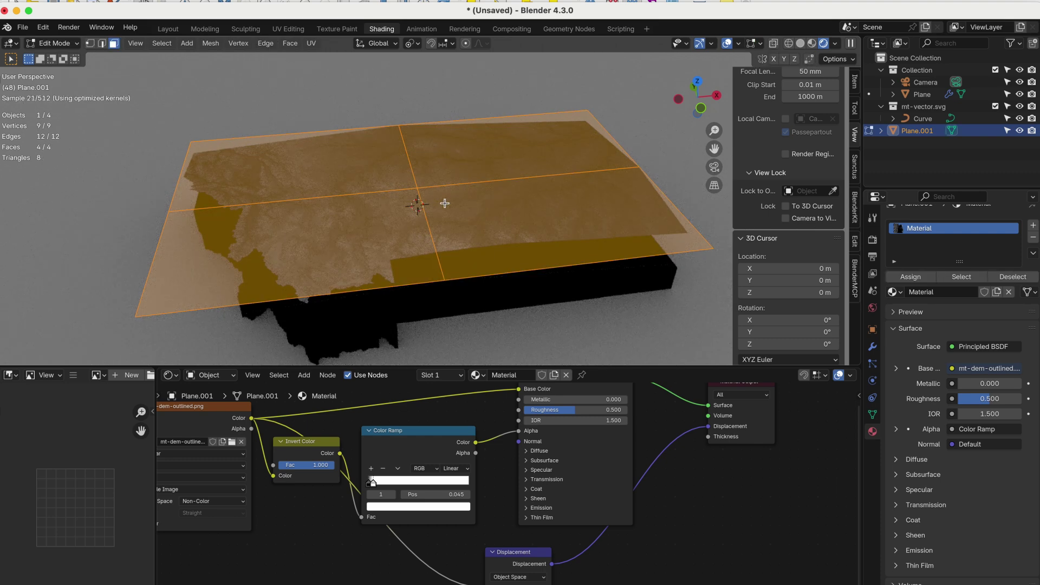
pyautogui.press('Tab')
pyautogui.press('Tab')
pyautogui.rightClick(446, 202)
pyautogui.click(445, 204)
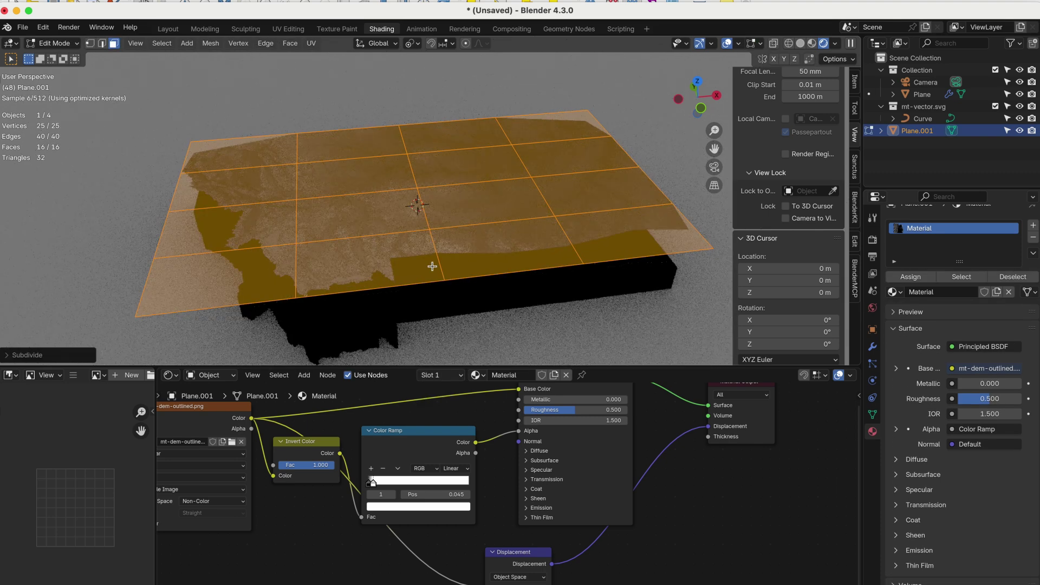
pyautogui.click(68, 364)
pyautogui.moveTo(117, 271); pyautogui.dragTo(136, 272)
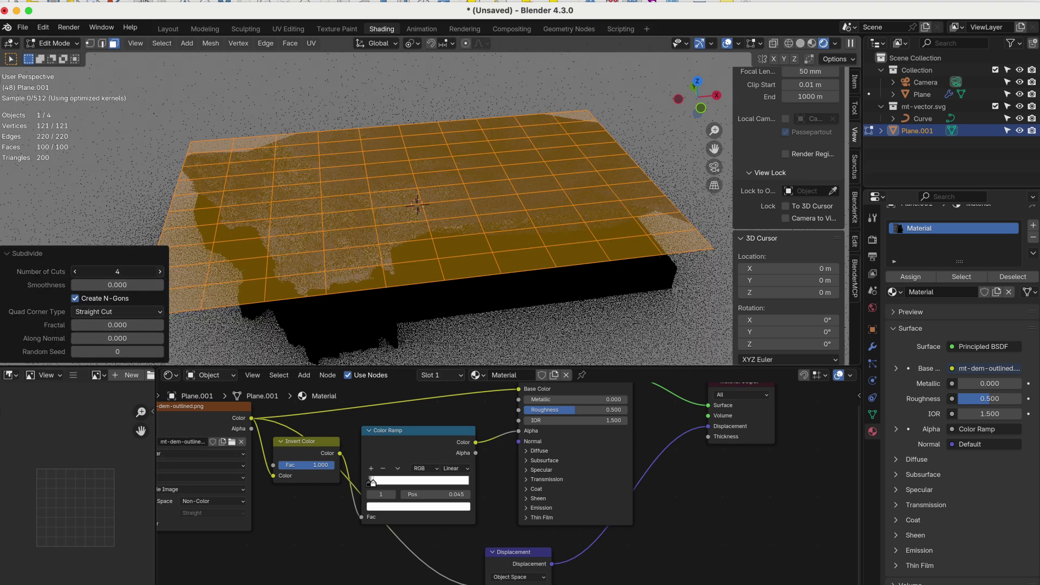
pyautogui.click(160, 271)
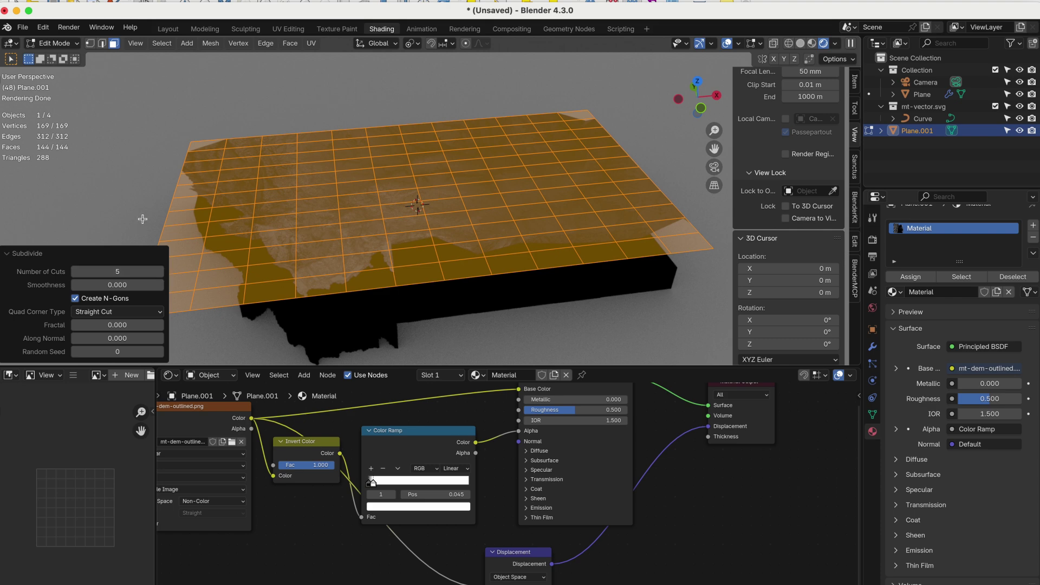
pyautogui.click(155, 271)
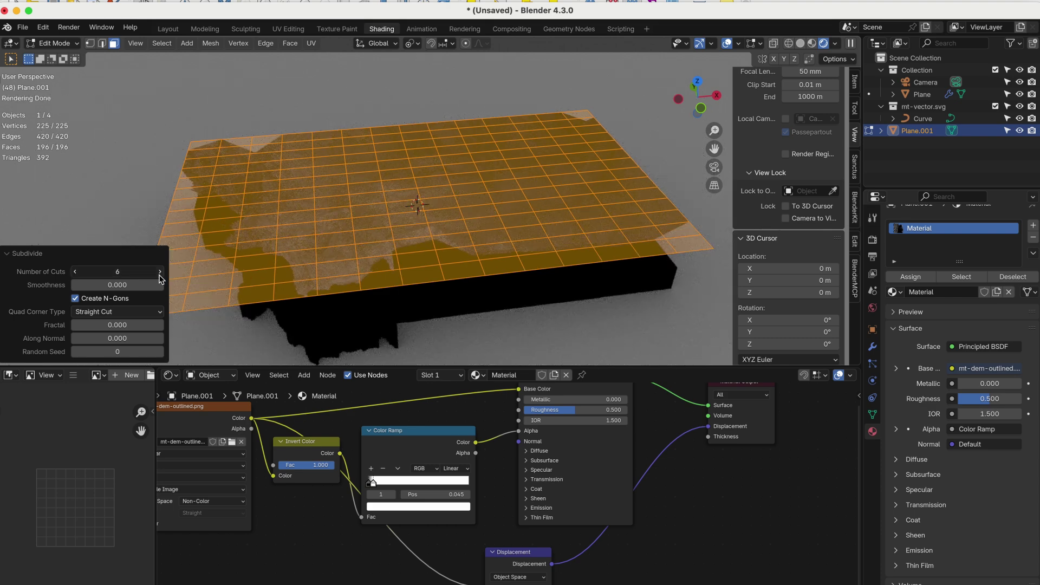
pyautogui.press('Tab')
# - Add a Subdivision Surface modifier to the elevation plane and set its type to Simple
pyautogui.moveTo(383, 200); pyautogui.dragTo(373, 234, button='middle')
pyautogui.press('KP_7')
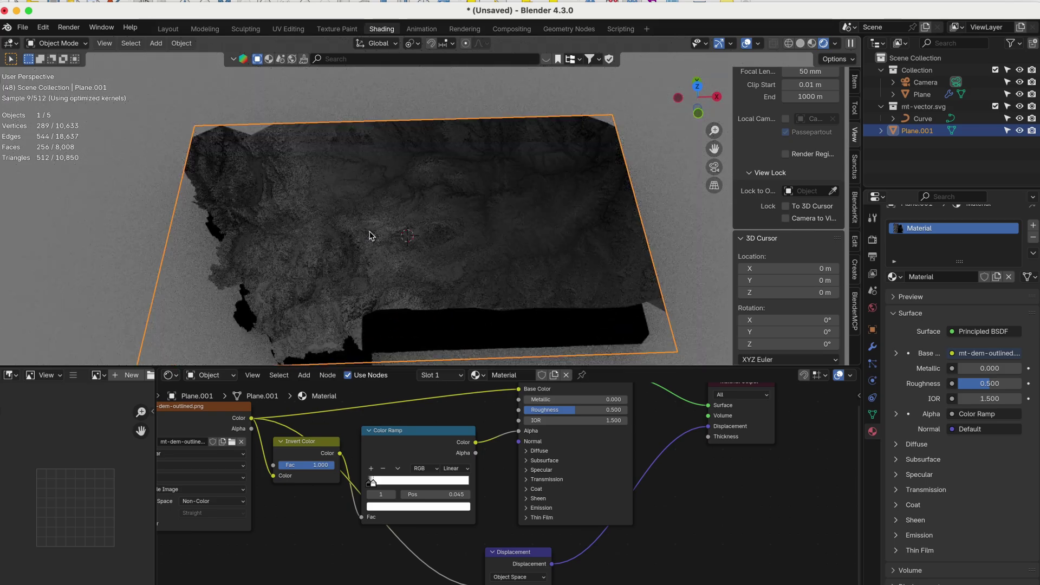
pyautogui.moveTo(373, 222); pyautogui.dragTo(381, 102, button='middle')
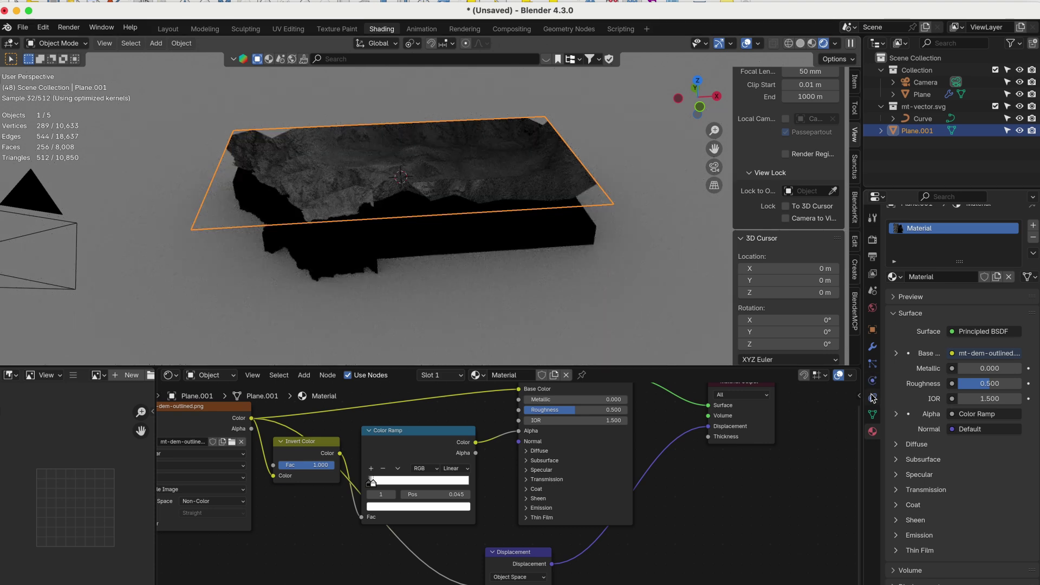
pyautogui.click(877, 349)
pyautogui.click(933, 238)
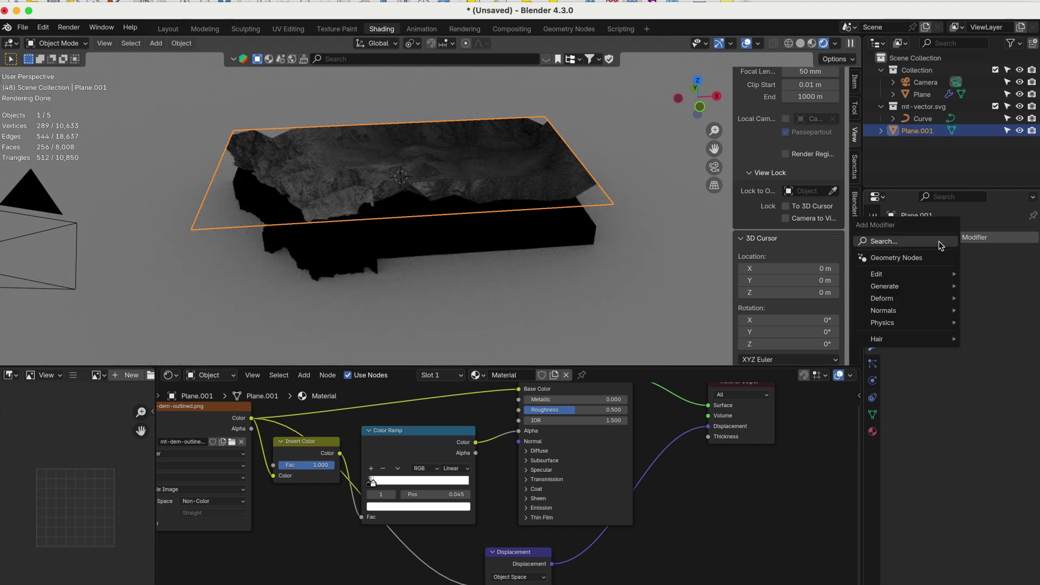
pyautogui.click(878, 242)
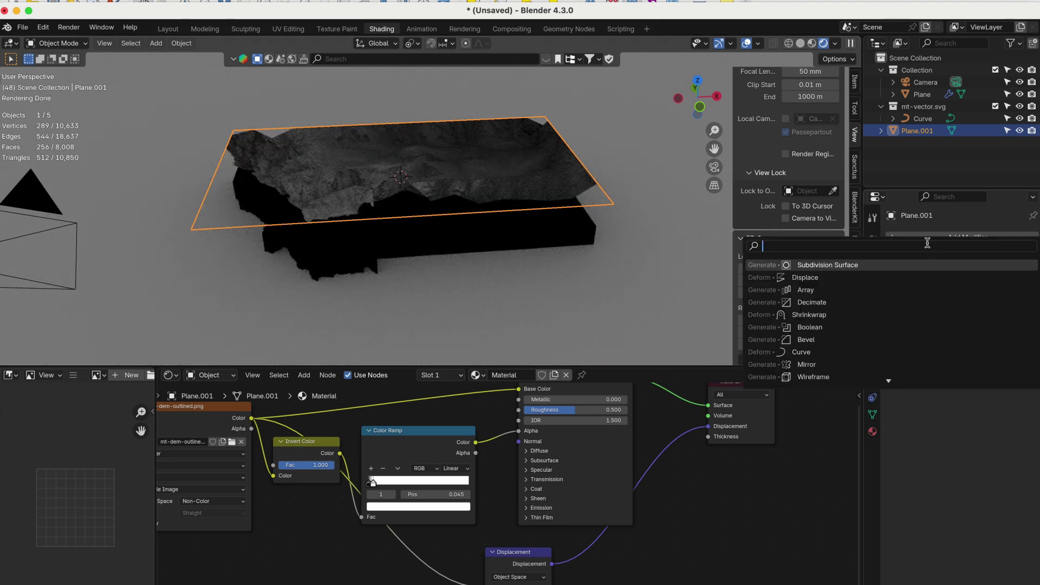
pyautogui.click(866, 265)
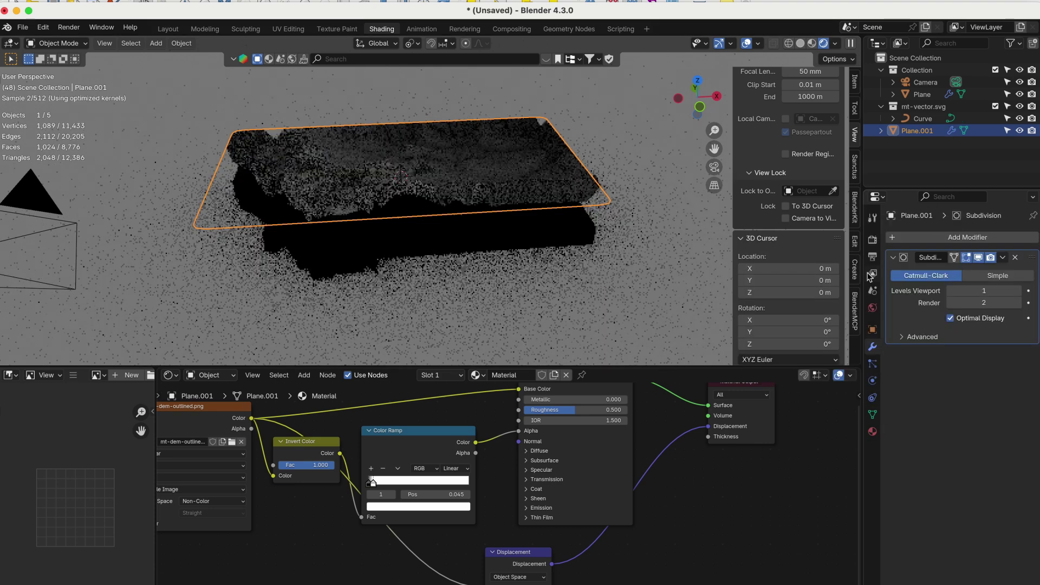
pyautogui.click(982, 276)
# - Set the Subdivision modifier's levels to 5 for both viewport and render
pyautogui.click(1018, 291)
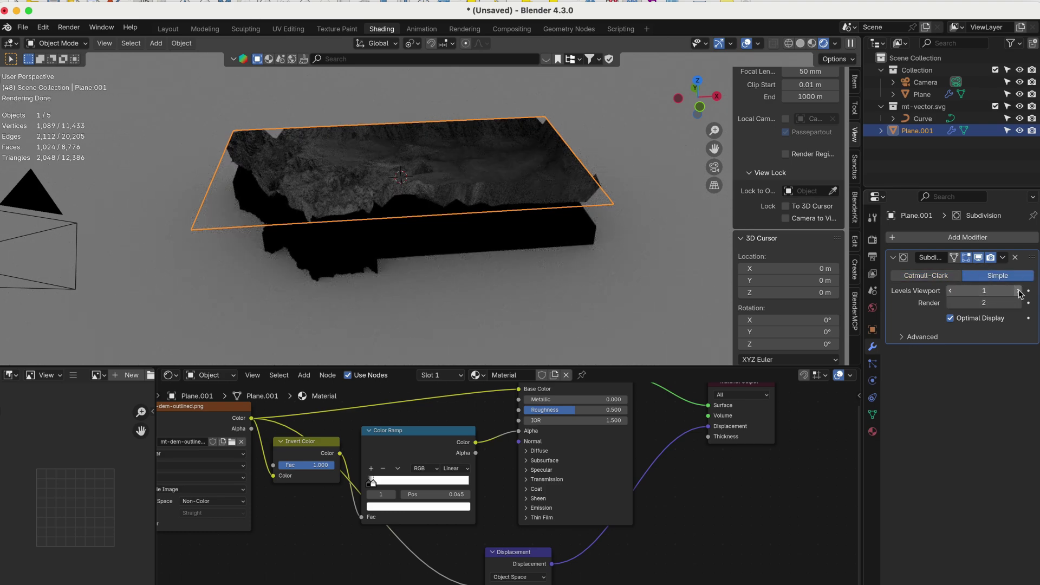
pyautogui.click(1018, 291)
pyautogui.click(1019, 291)
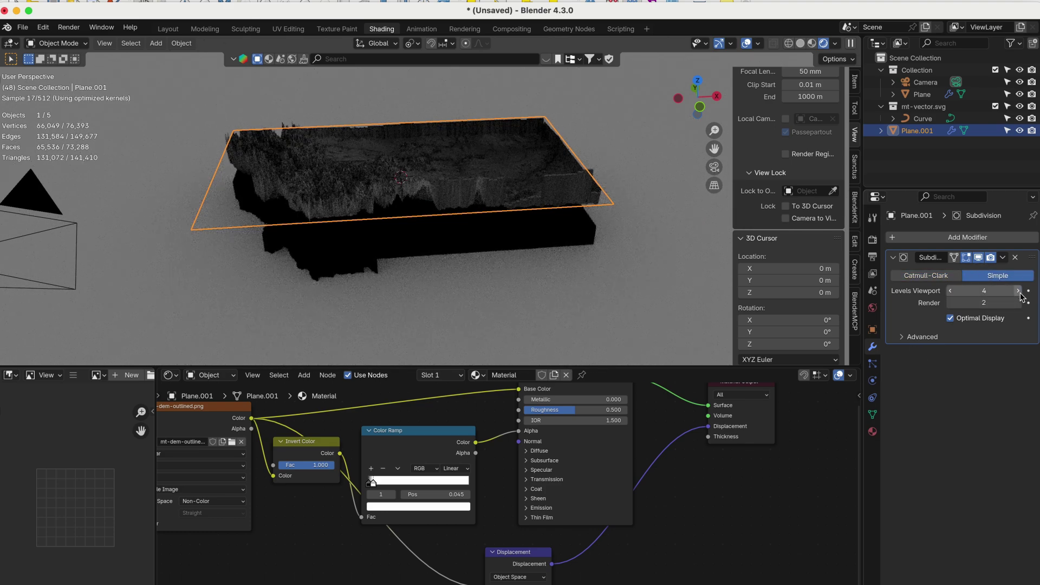
pyautogui.click(1018, 303)
pyautogui.click(1019, 303)
pyautogui.click(1018, 291)
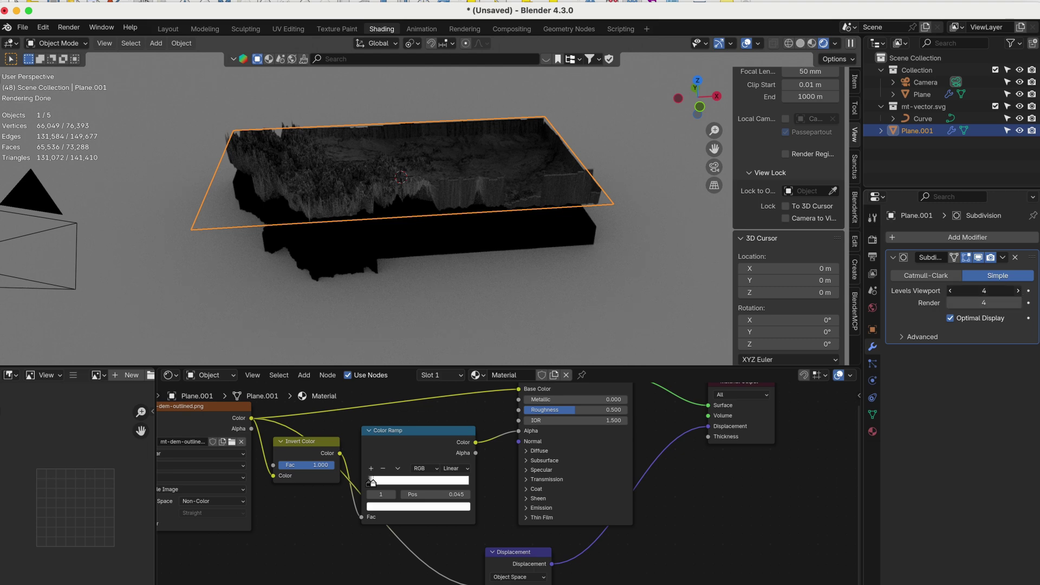
pyautogui.click(1018, 303)
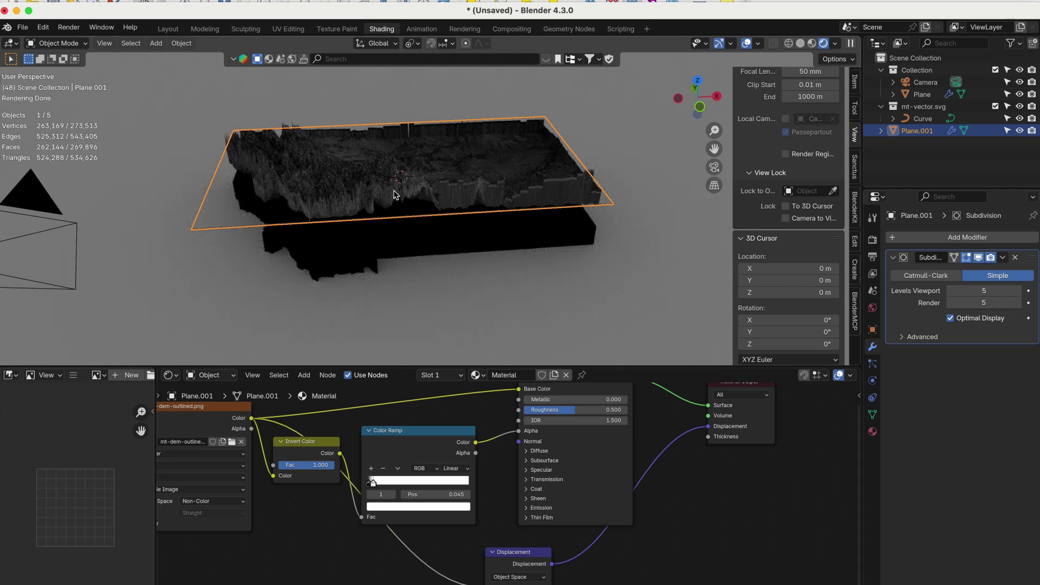
# - Move the Displacement node up, reduce its scale to flatten the relief, and keep it in Object Space
pyautogui.scroll(5, 398, 201)
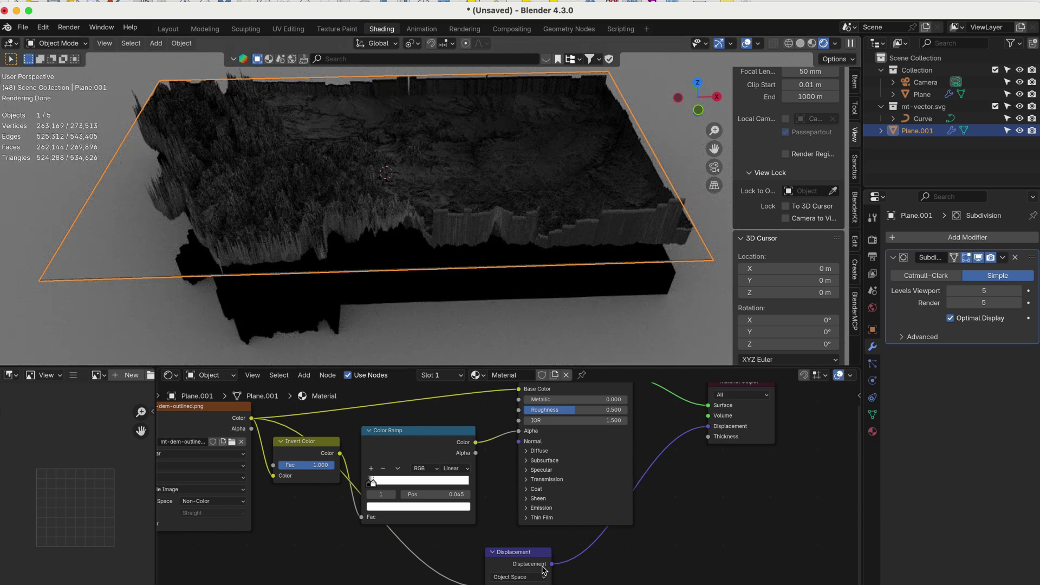
pyautogui.moveTo(509, 558); pyautogui.dragTo(490, 542)
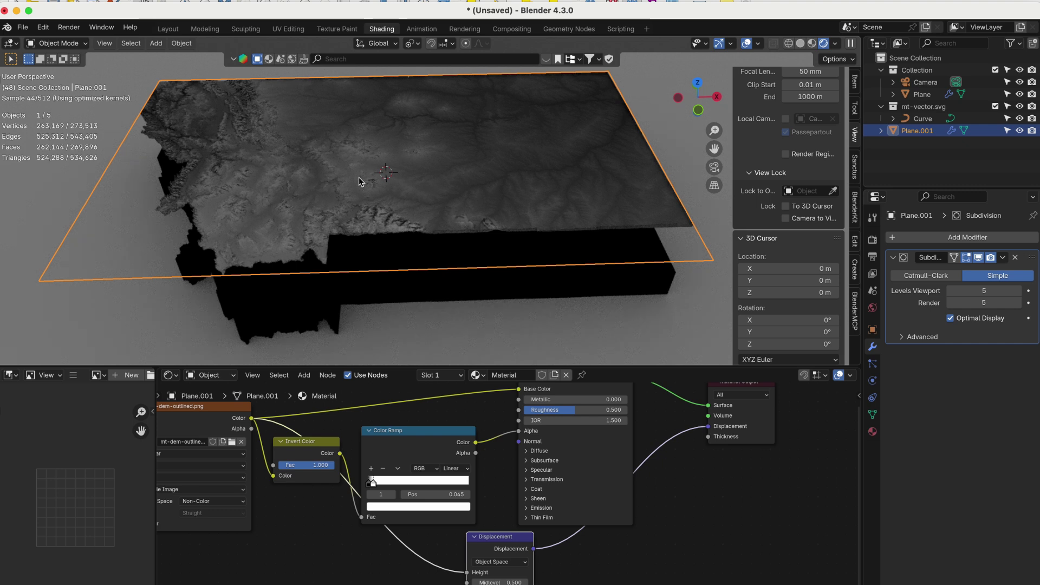
pyautogui.click(521, 562)
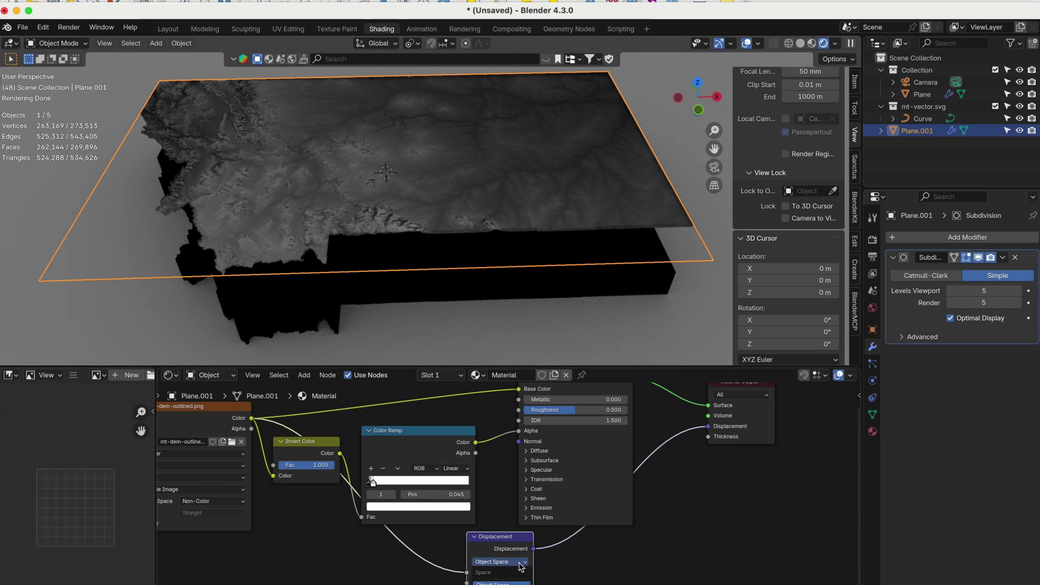
pyautogui.click(501, 583)
# - Examine the displaced Montana terrain up close along its edge and from above
pyautogui.scroll(6, 354, 203)
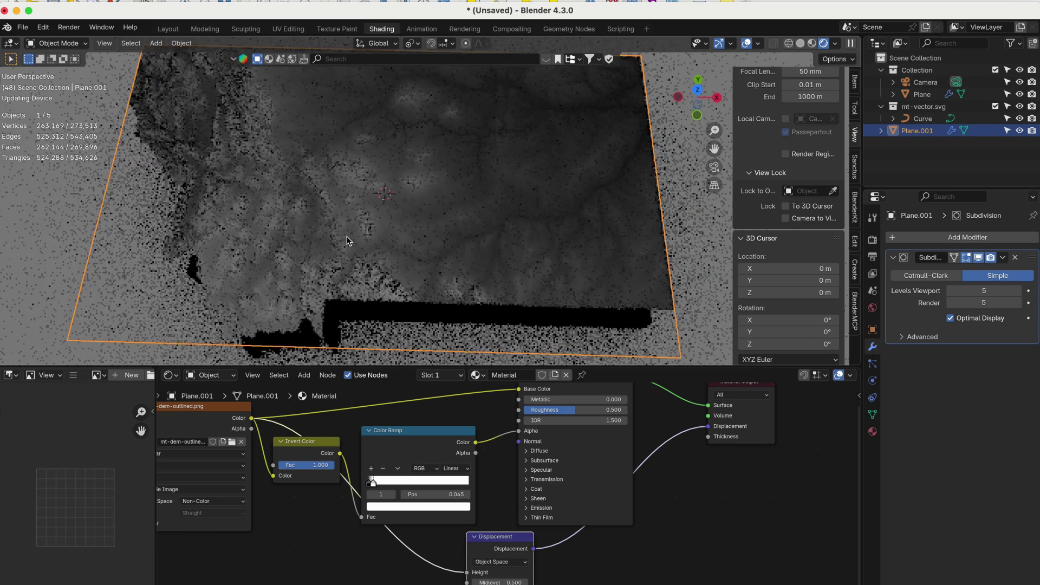
pyautogui.moveTo(365, 215); pyautogui.dragTo(387, 255, button='middle')
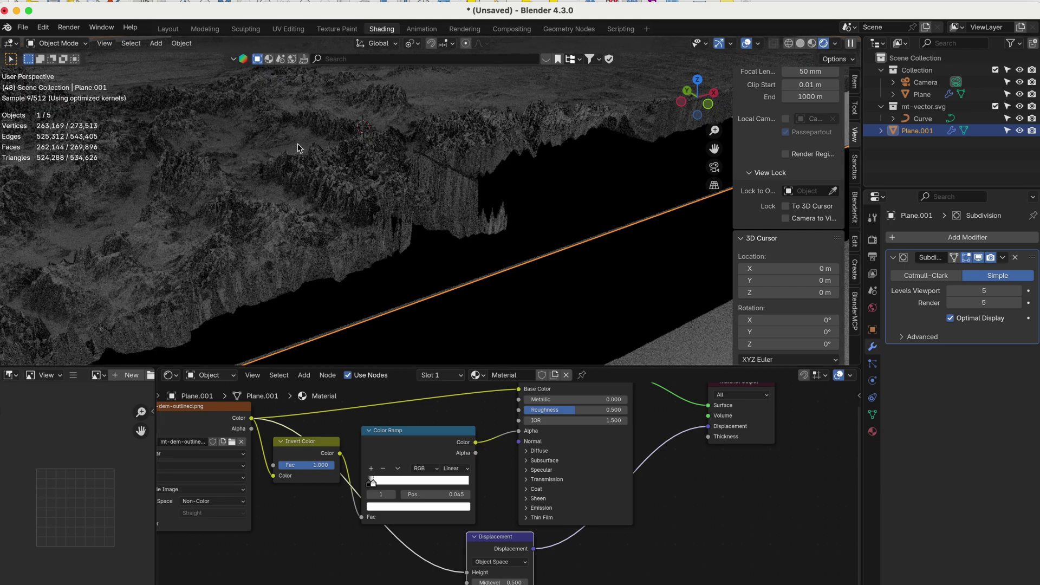
pyautogui.moveTo(386, 174); pyautogui.dragTo(344, 215, button='middle')
pyautogui.scroll(-5, 350, 214)
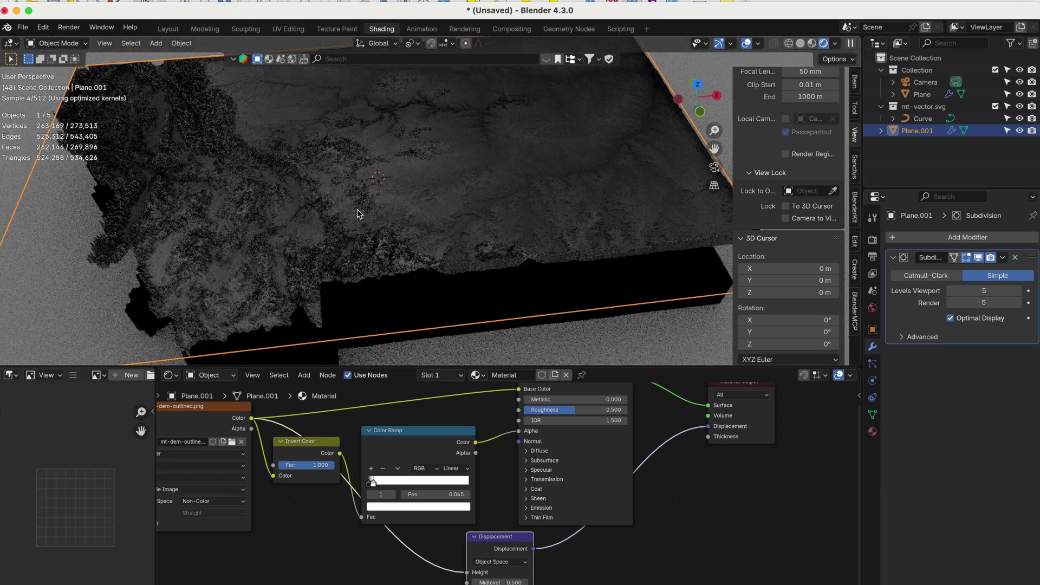
pyautogui.moveTo(349, 252); pyautogui.dragTo(353, 255, button='middle')
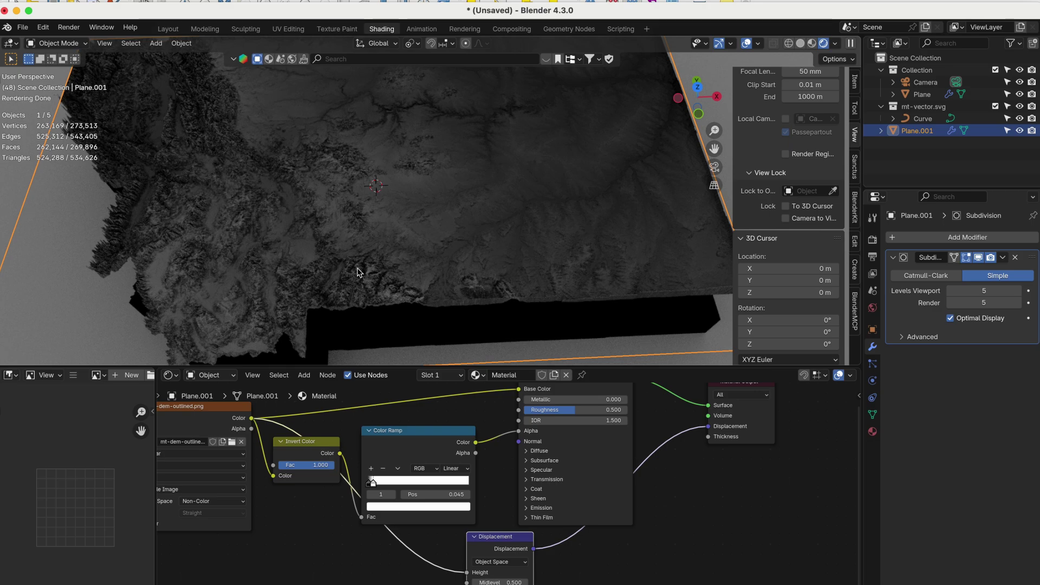
pyautogui.scroll(-3, 360, 254)
pyautogui.moveTo(360, 254); pyautogui.dragTo(351, 295, button='middle')
# - Add a Sun light to the scene and set its strength to 10
pyautogui.hotkey('shift', 'a')
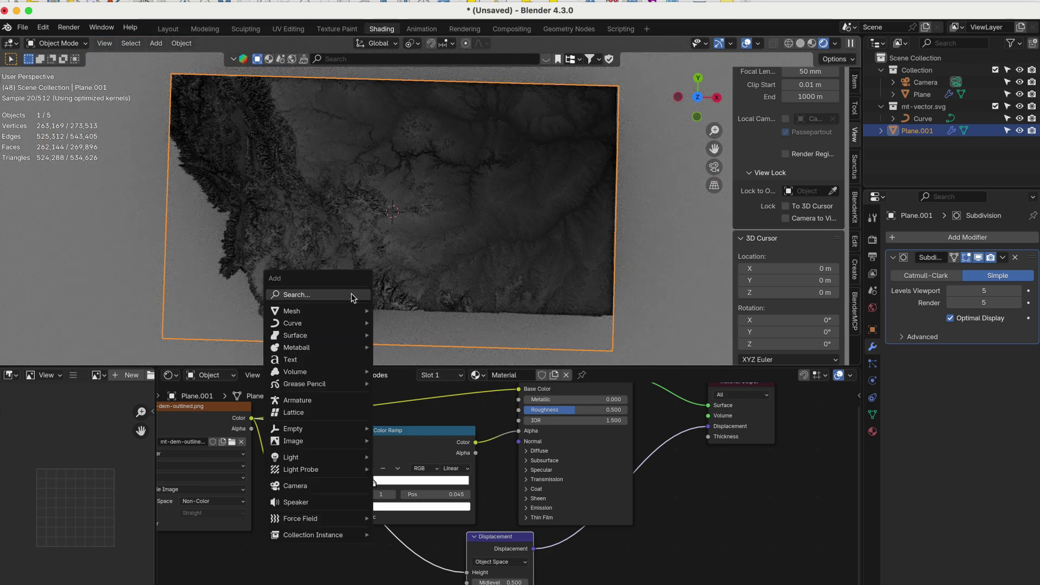
pyautogui.moveTo(350, 458)
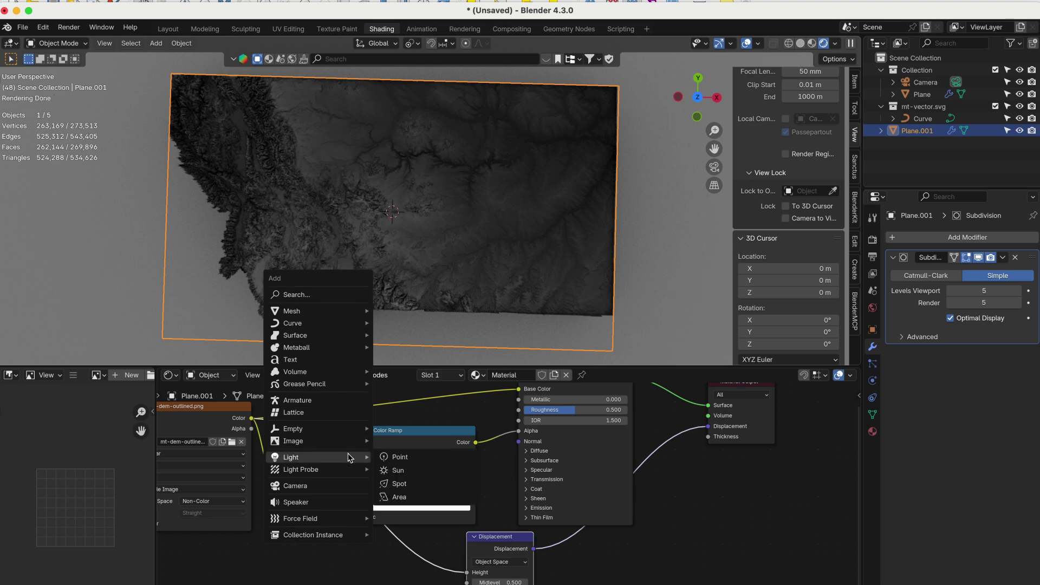
pyautogui.click(399, 470)
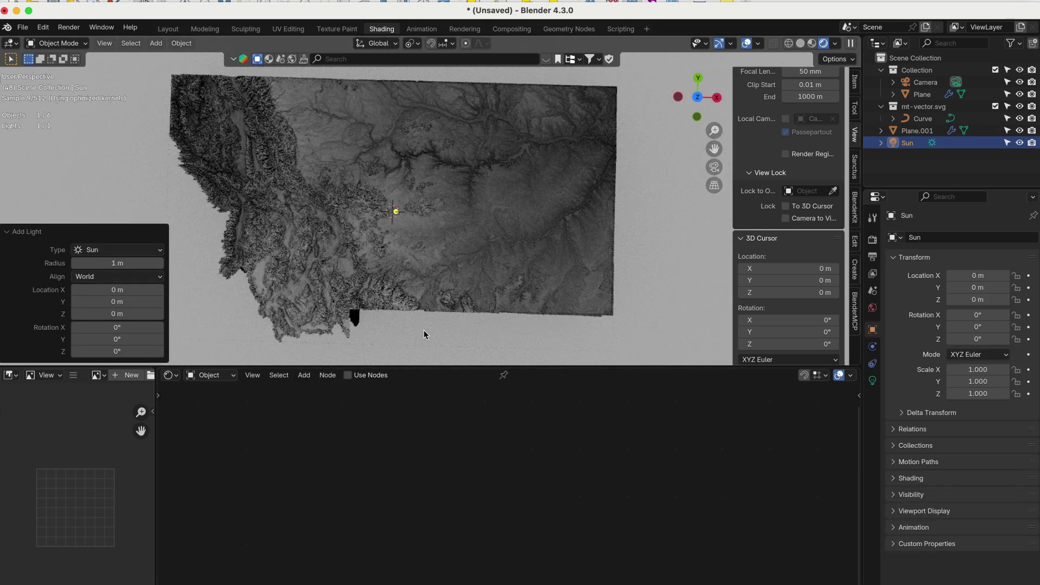
pyautogui.click(872, 381)
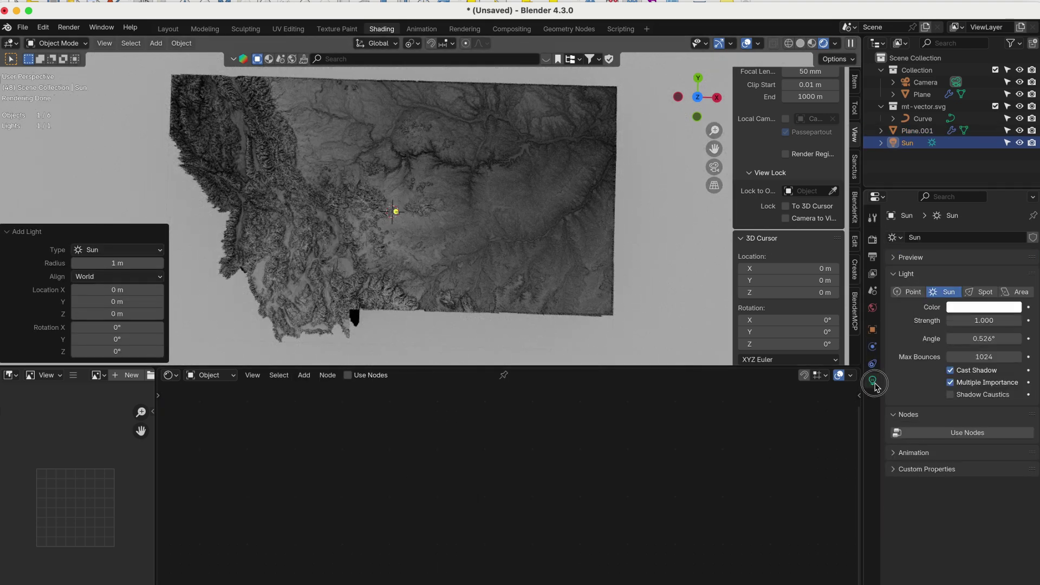
pyautogui.write('10')
pyautogui.press('Return')
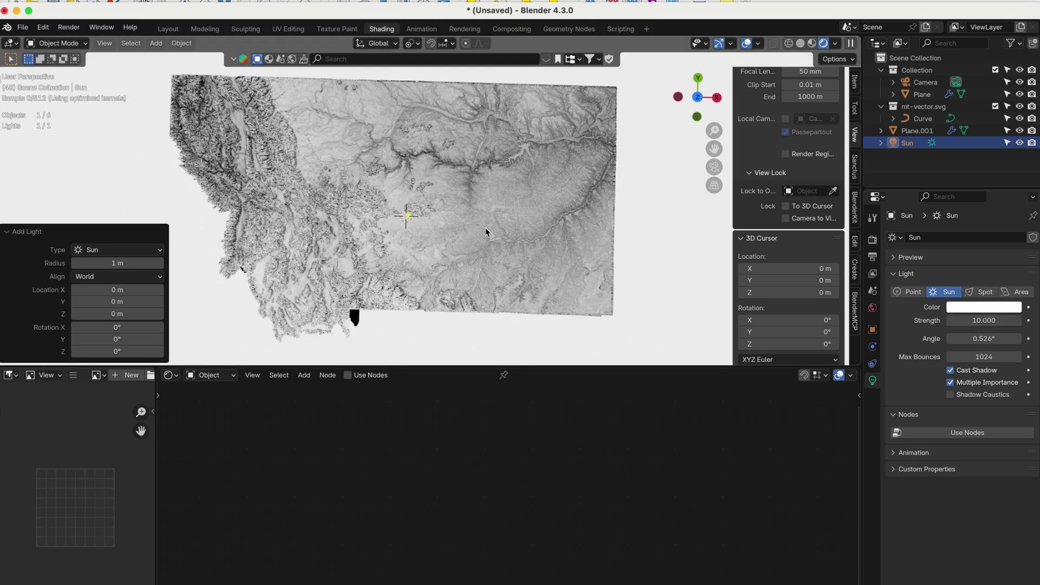
# - Rotate the Sun light to -4° on X, -32° on Y and 16° on Z
pyautogui.keyDown('shift'); pyautogui.hscroll(-2, 484, 228); pyautogui.keyUp('shift')
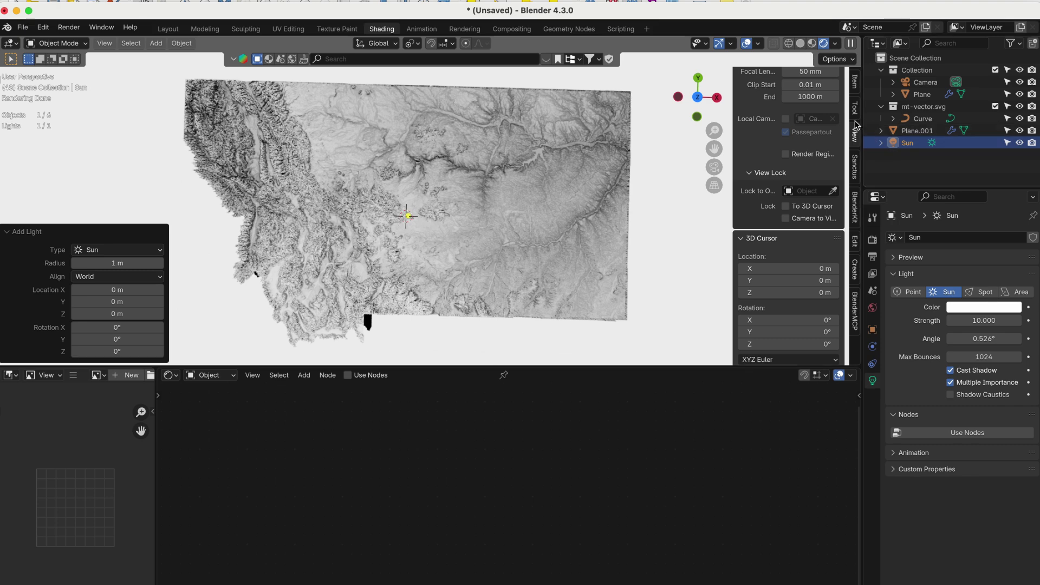
pyautogui.click(856, 82)
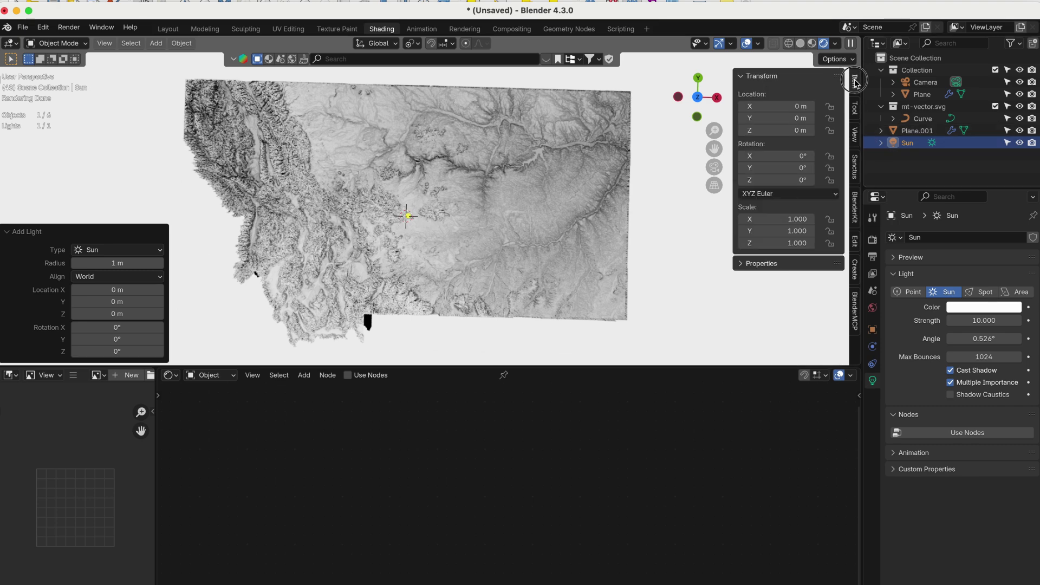
pyautogui.click(780, 168)
pyautogui.write('16')
pyautogui.press('Return')
pyautogui.moveTo(393, 215)
pyautogui.mouseDown()
pyautogui.moveTo(360, 220)
pyautogui.moveTo(438, 217)
pyautogui.mouseUp()
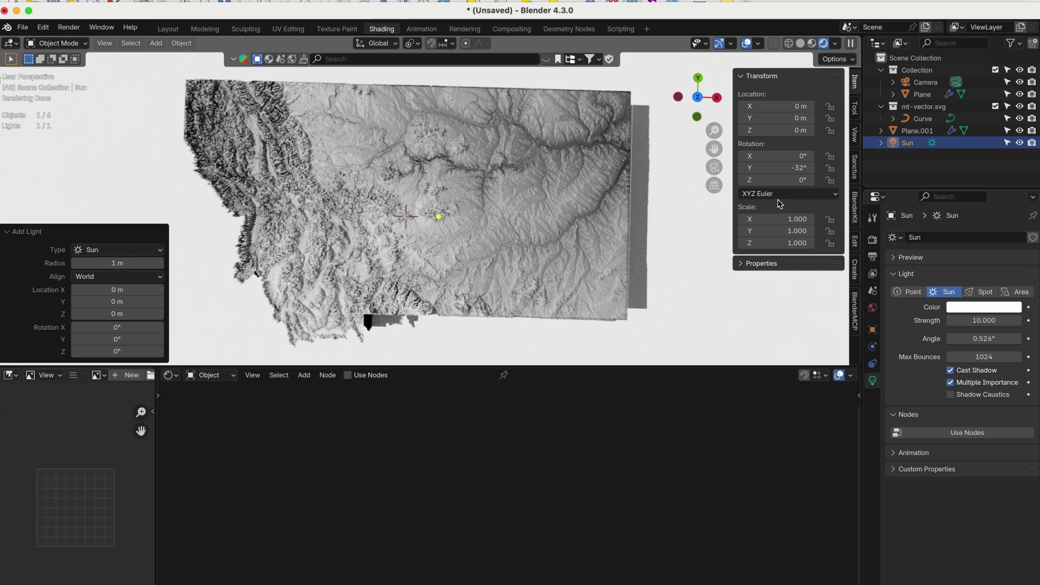
pyautogui.moveTo(776, 180)
pyautogui.mouseDown()
pyautogui.moveTo(795, 181)
pyautogui.moveTo(784, 156)
pyautogui.moveTo(771, 156)
pyautogui.moveTo(785, 156)
pyautogui.mouseUp()
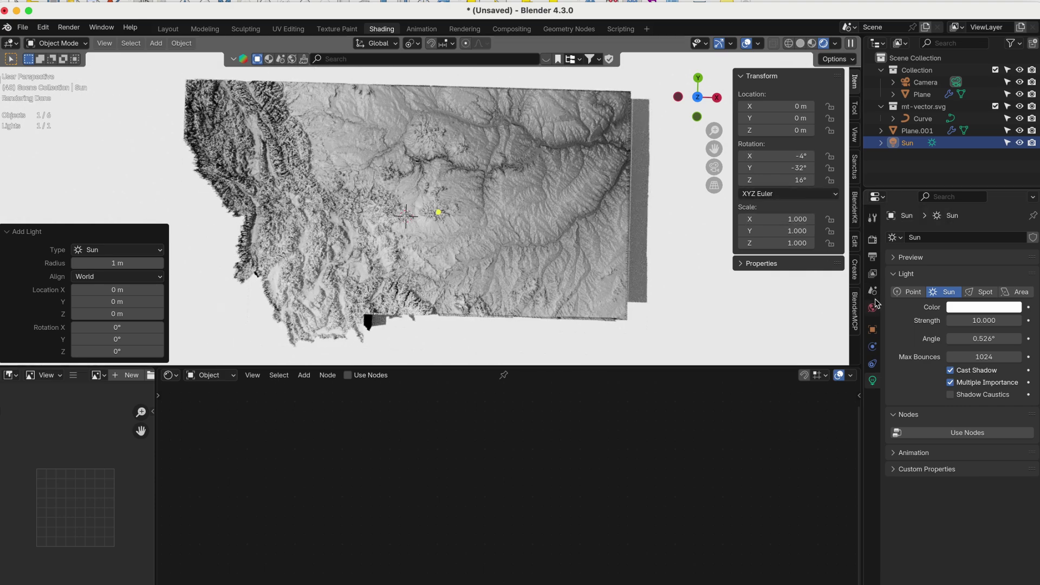
# - Compare black and white as the world background colour and leave it set to black
pyautogui.click(872, 308)
pyautogui.click(1011, 315)
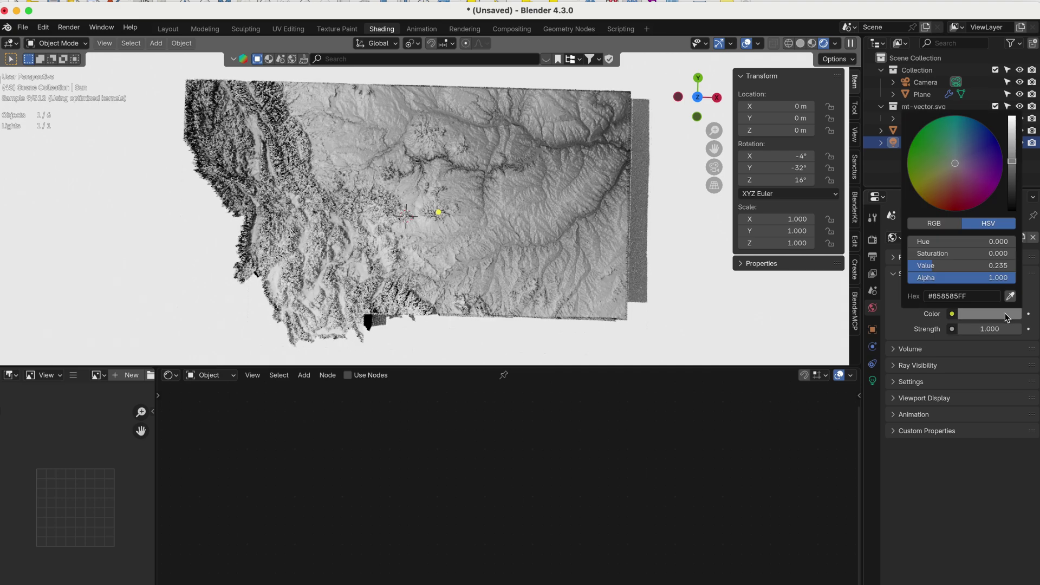
pyautogui.moveTo(1012, 162); pyautogui.dragTo(1012, 211)
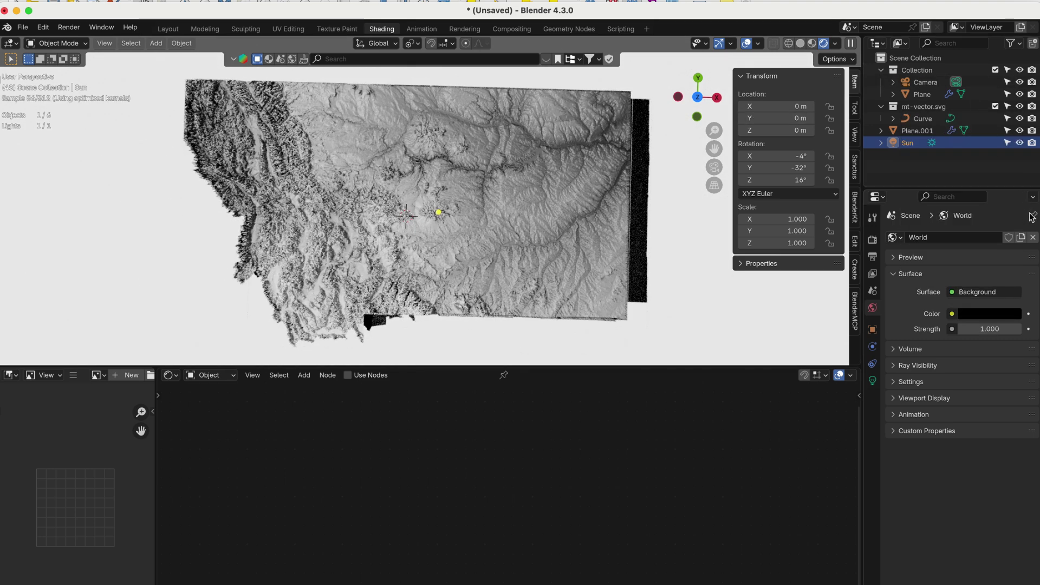
pyautogui.click(995, 317)
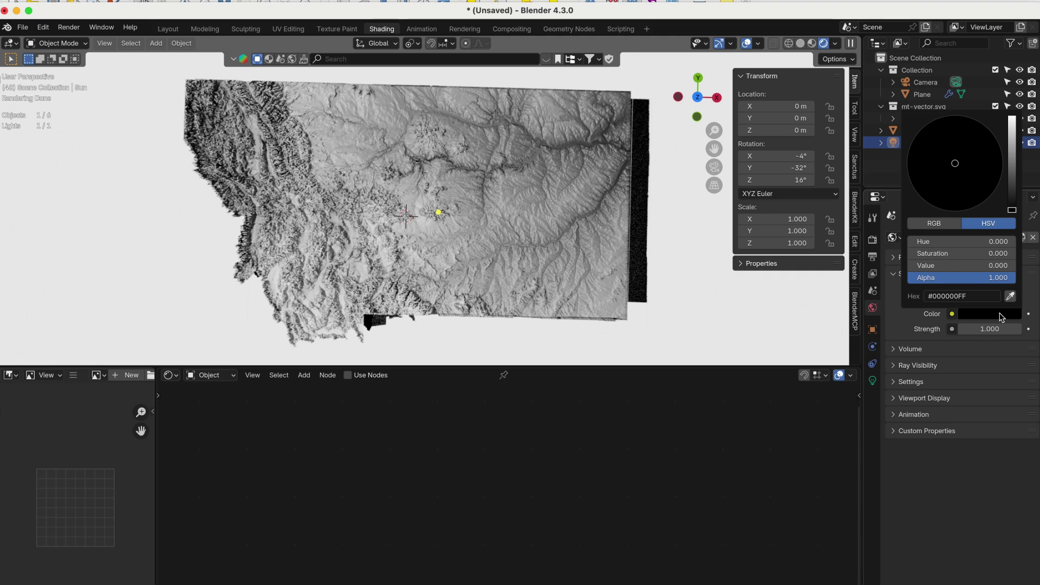
pyautogui.moveTo(1012, 210); pyautogui.dragTo(1012, 117)
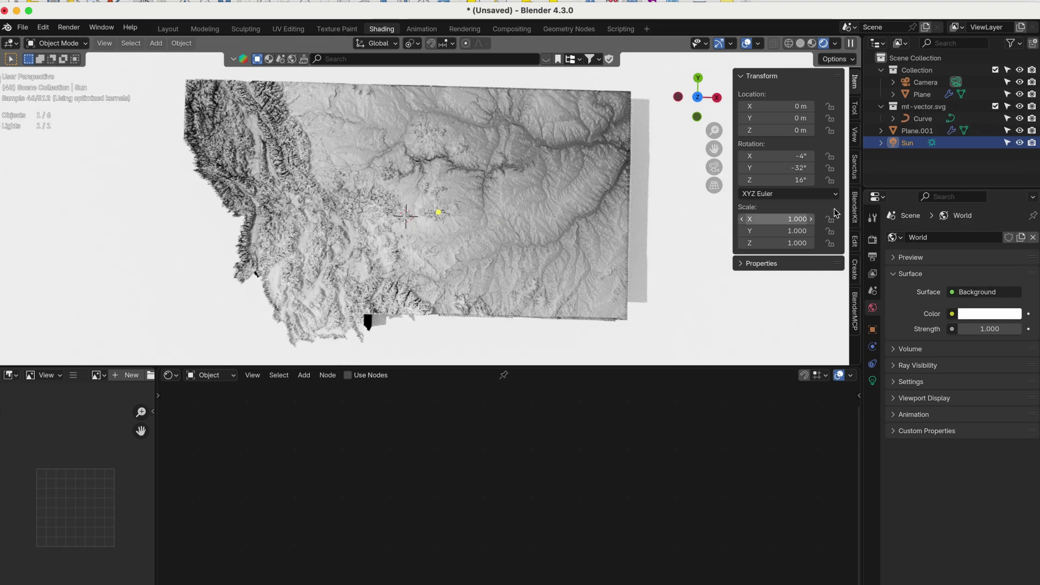
pyautogui.click(1015, 318)
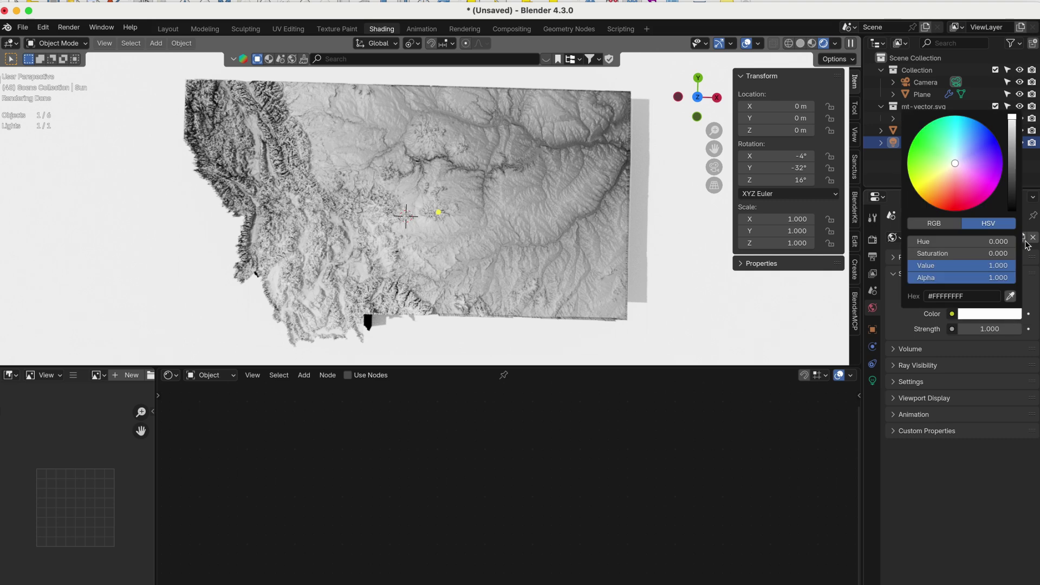
pyautogui.moveTo(1014, 128); pyautogui.dragTo(1013, 212)
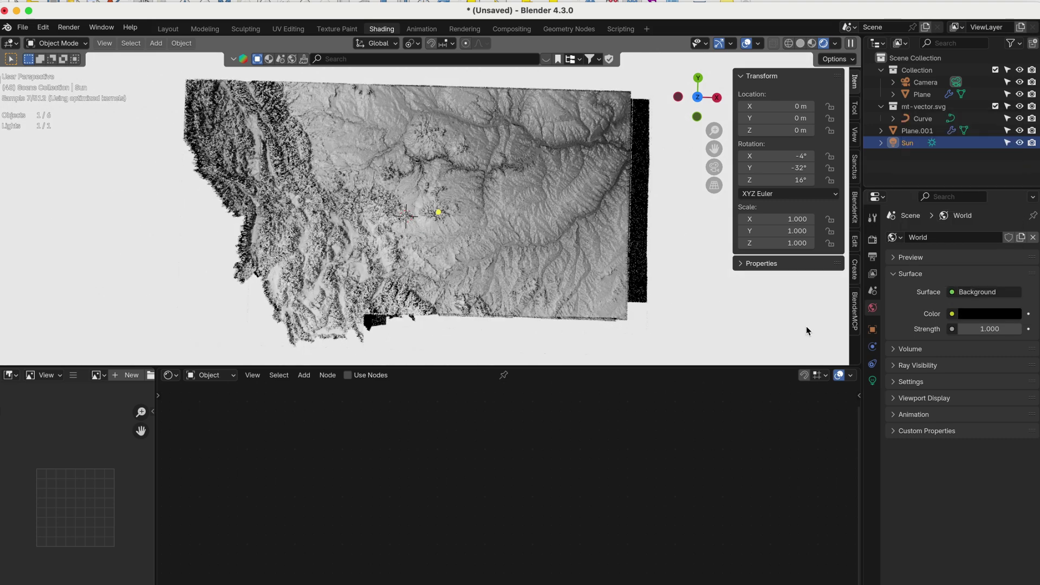
# - Increase the Sun light's angle to 59.9° to soften its shadows
pyautogui.click(873, 380)
pyautogui.moveTo(969, 339); pyautogui.dragTo(1030, 339)
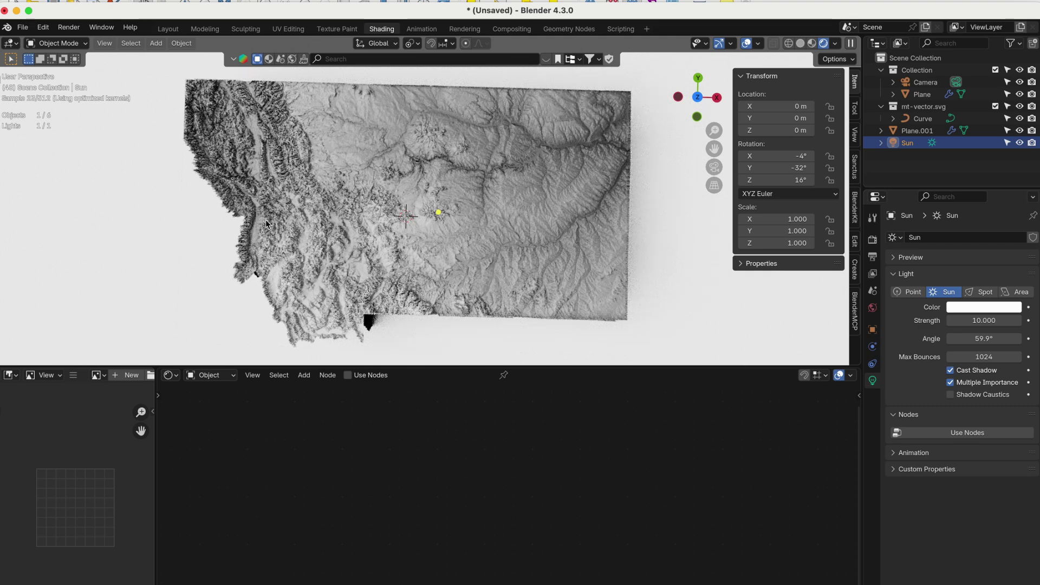
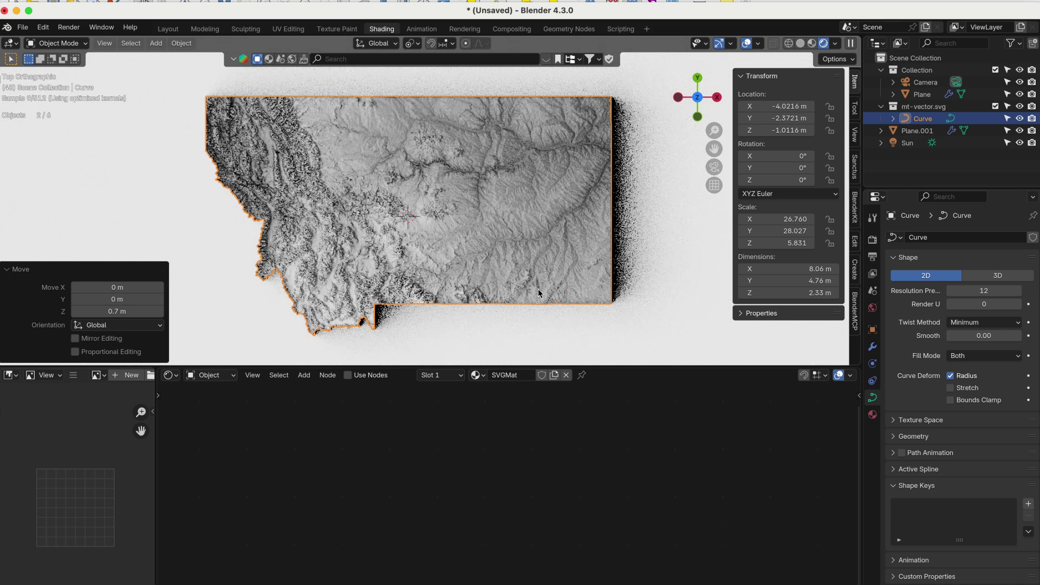
# - Duplicate the Color Ramp node in the elevation plane's material and place the copy above the original nodes
pyautogui.click(451, 172)
pyautogui.scroll(-2, 415, 444)
pyautogui.moveTo(367, 458); pyautogui.dragTo(326, 521, button='middle')
pyautogui.click(233, 500)
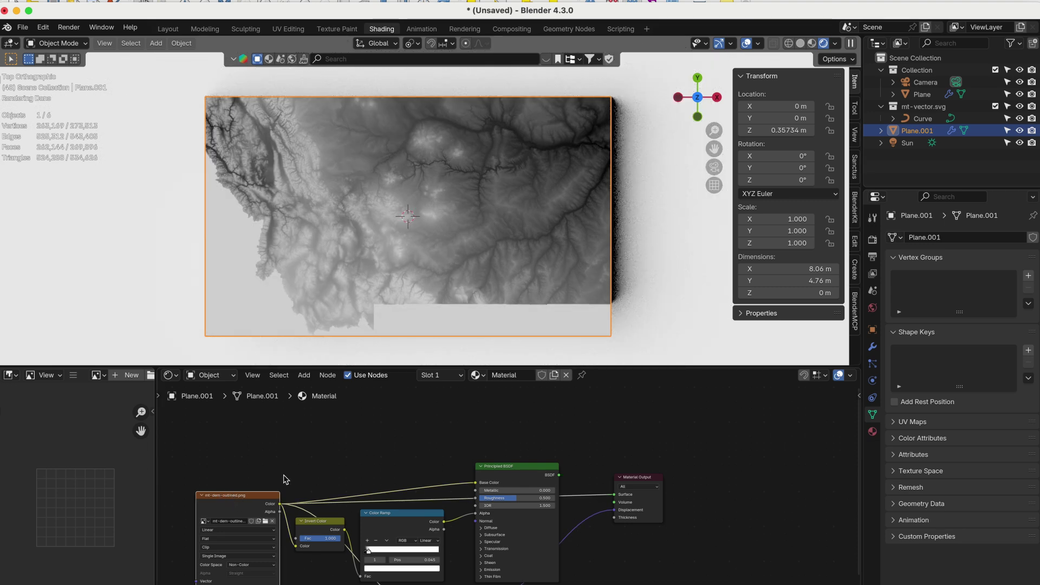
pyautogui.click(381, 513)
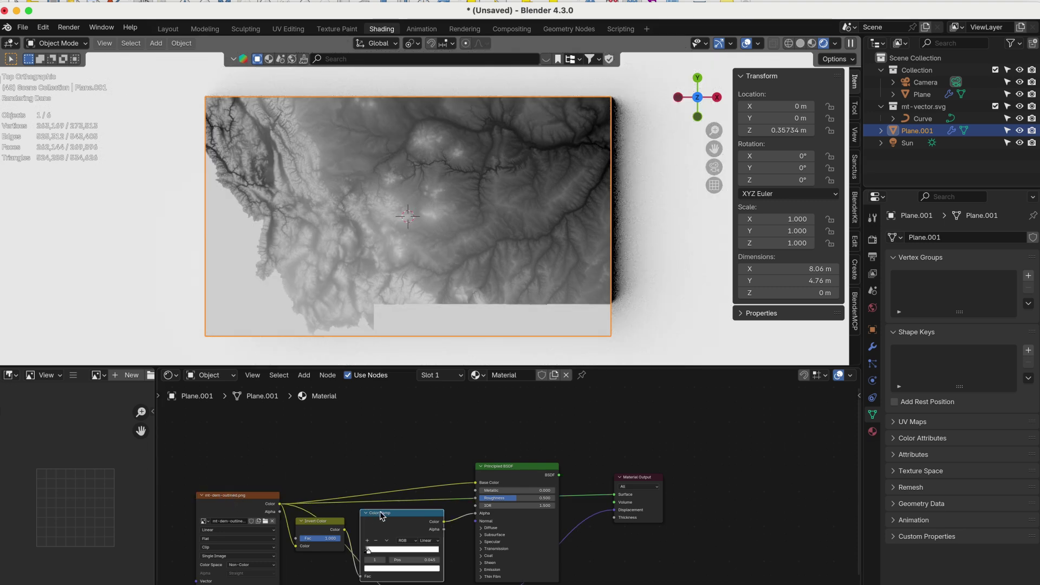
pyautogui.hotkey('shift', 'd')
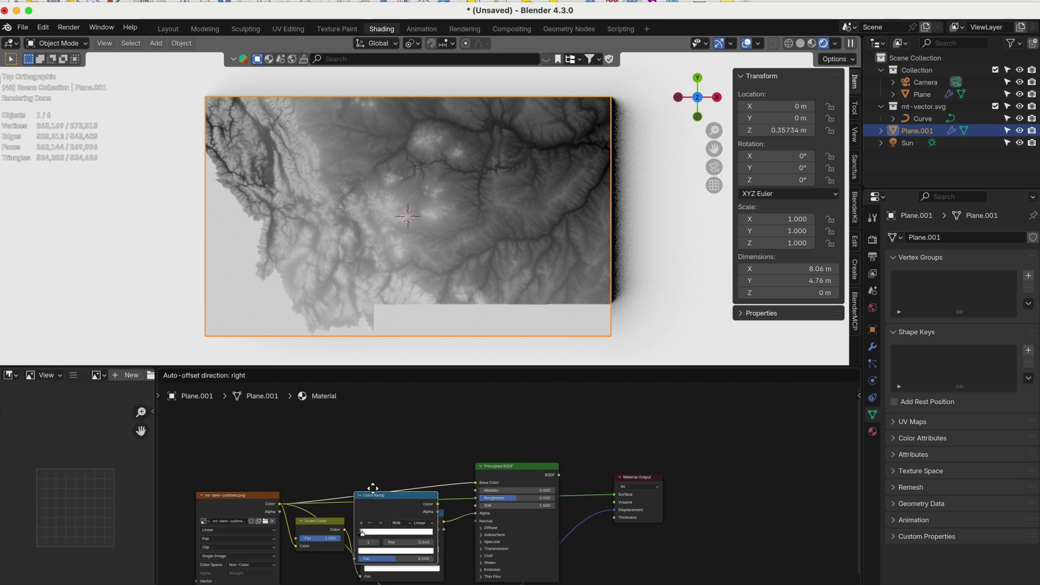
pyautogui.click(368, 407)
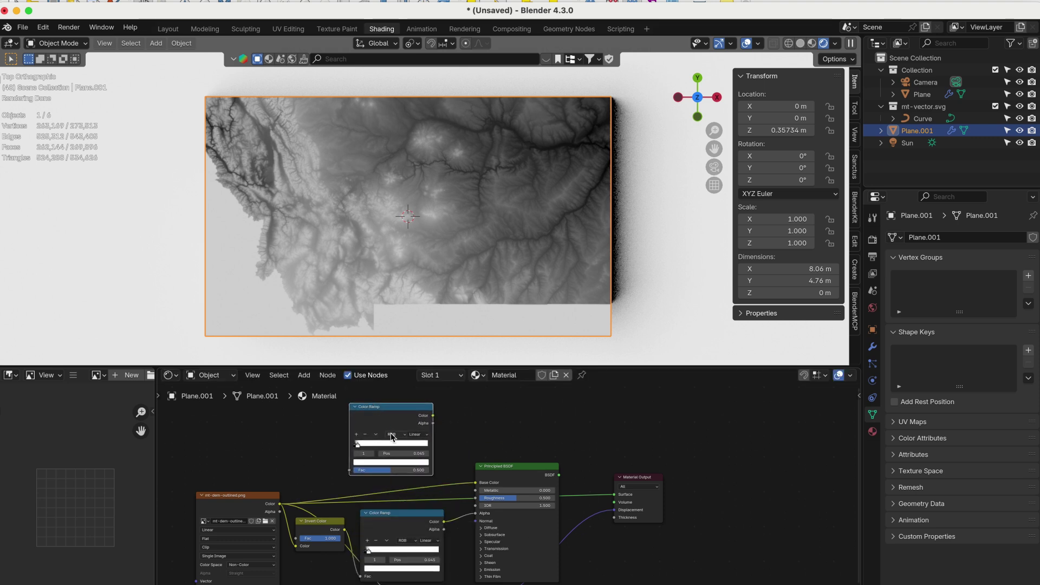
# - Give the duplicated Color Ramp six stops and distribute them evenly
pyautogui.click(365, 434)
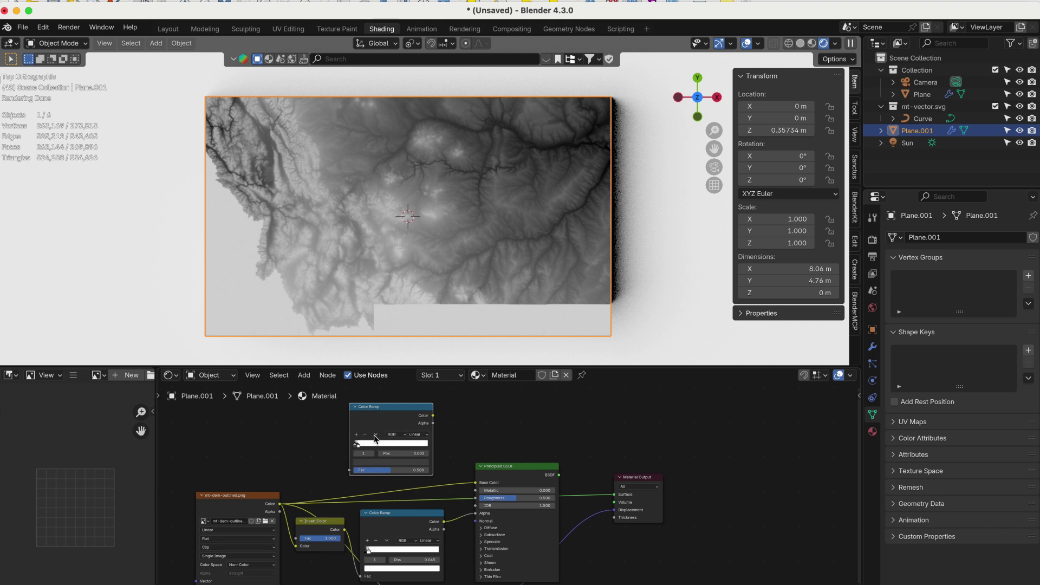
pyautogui.scroll(5, 375, 438)
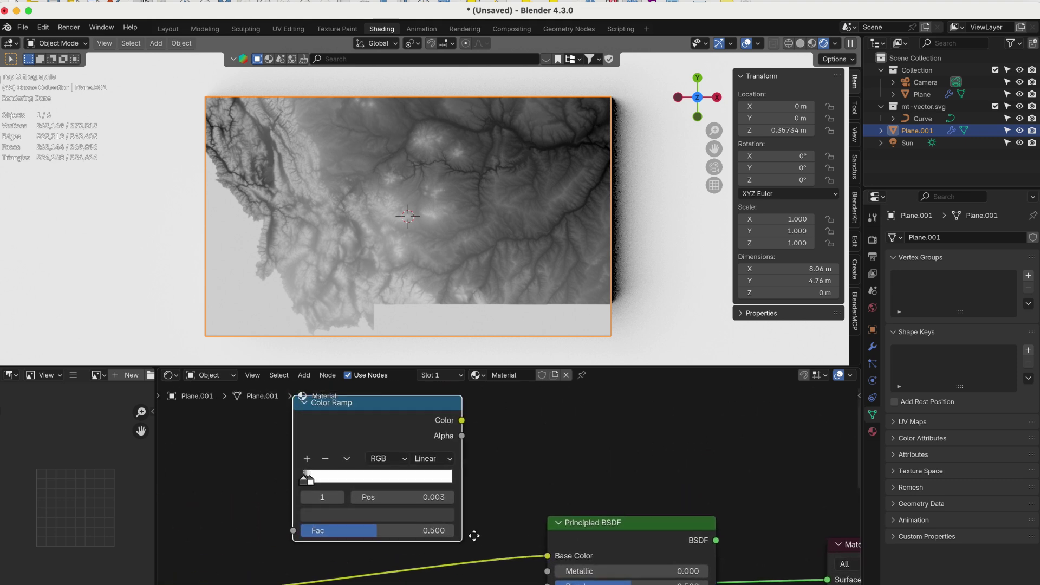
pyautogui.click(362, 455)
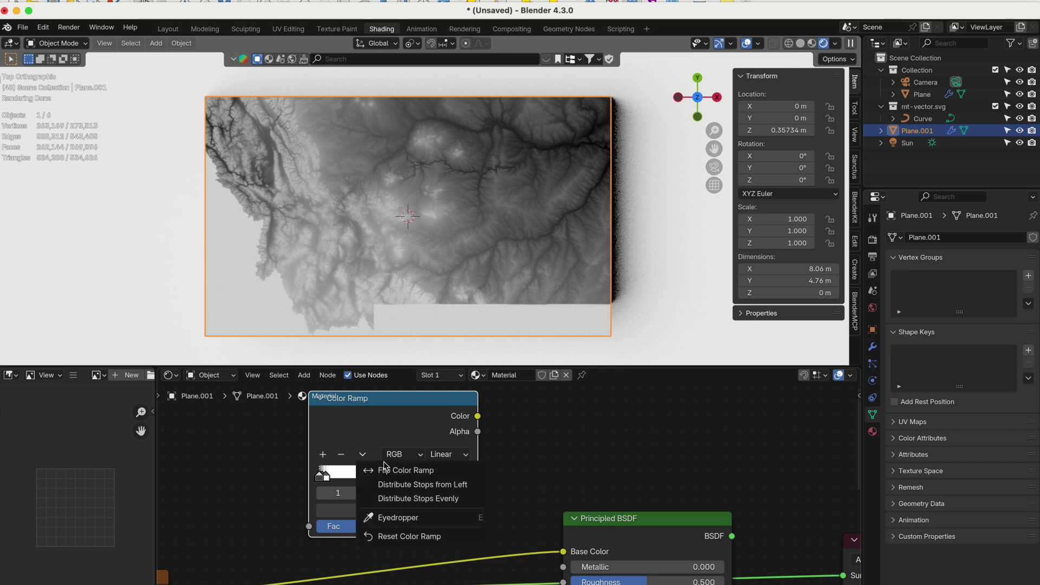
pyautogui.click(406, 499)
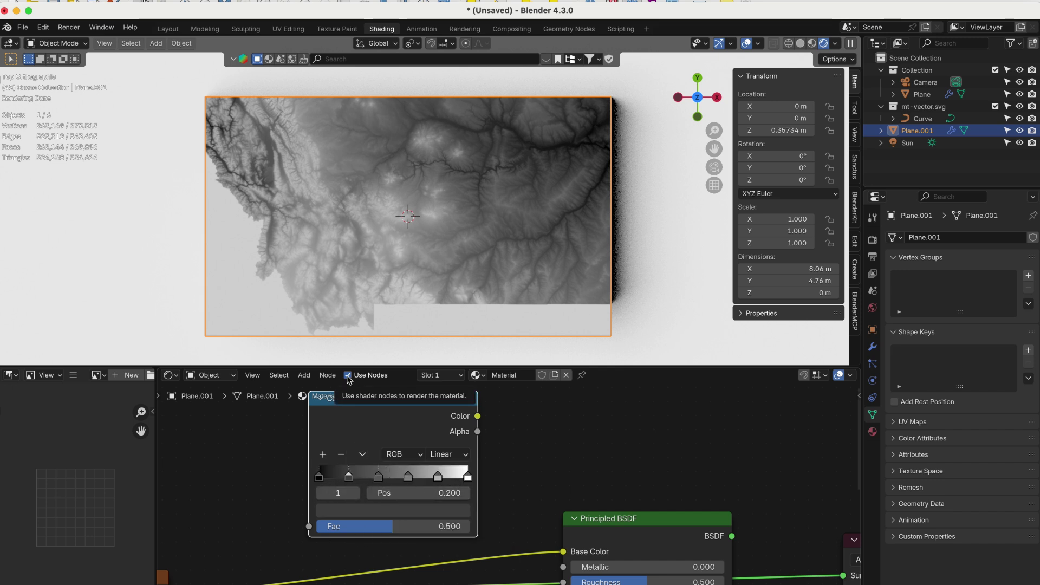
# - Switch to the Coolors palette in the browser, copy the hex colour 1E2538, and apply it to the first stop of Blender's new Color Ramp
pyautogui.press('super+Tab')
pyautogui.press('super+Tab')
pyautogui.press('super+Tab')
pyautogui.press('super+Tab')
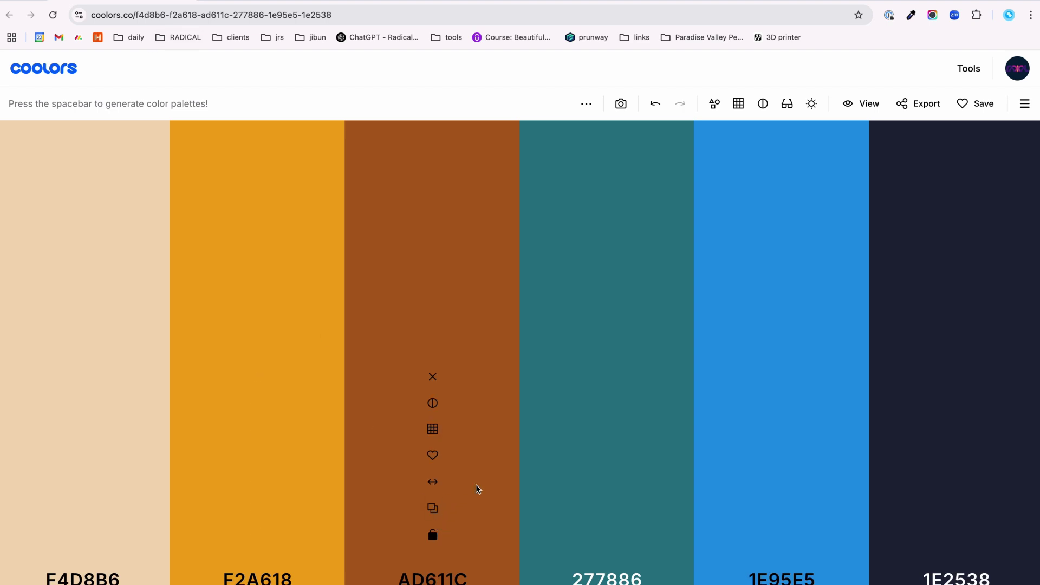
pyautogui.click(940, 579)
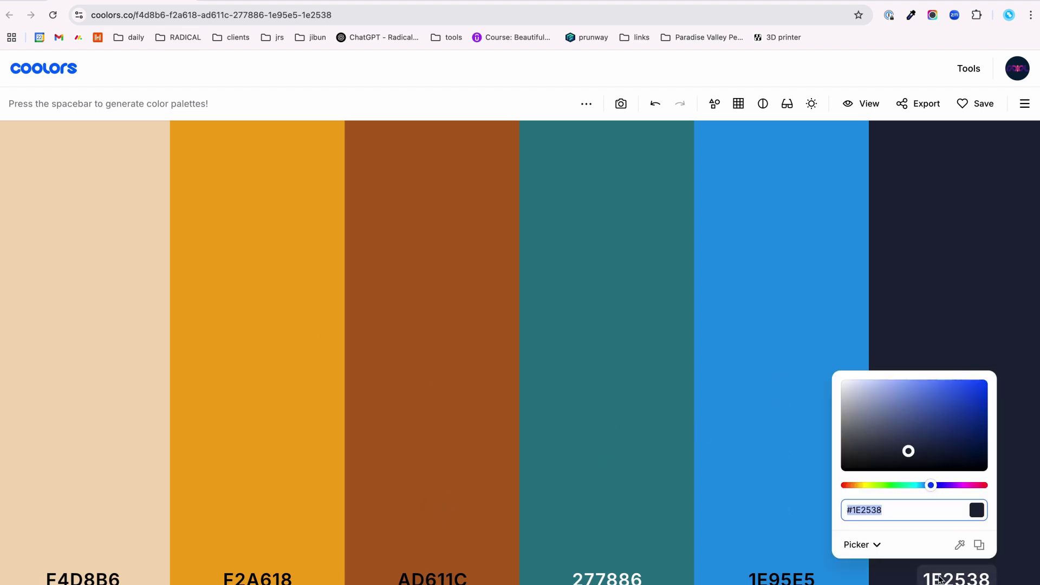
pyautogui.press('super+Tab')
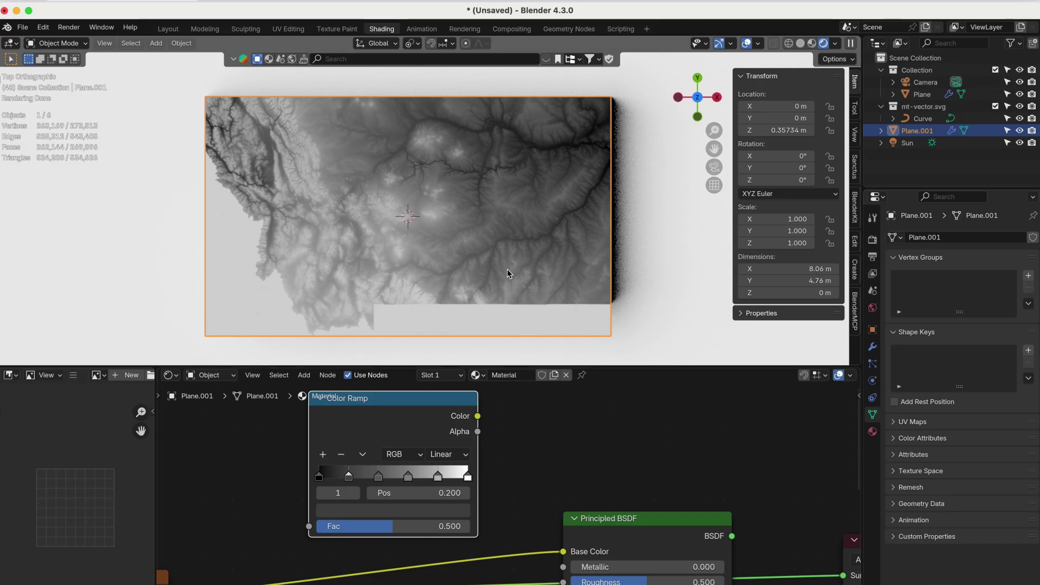
pyautogui.click(319, 477)
pyautogui.click(393, 510)
# - Copy the hex colour 1E95E5 from the Coolors palette and apply it to the ramp's second stop in Blender
pyautogui.press('super+Tab')
pyautogui.press('super+Tab')
pyautogui.click(348, 478)
pyautogui.click(393, 511)
pyautogui.hotkey('ctrl', 'v')
# - Route the elevation image's colour through the new Color Ramp into the Principled BSDF's Base Color, and connect the shader to the output Surface
pyautogui.moveTo(564, 552); pyautogui.dragTo(309, 526)
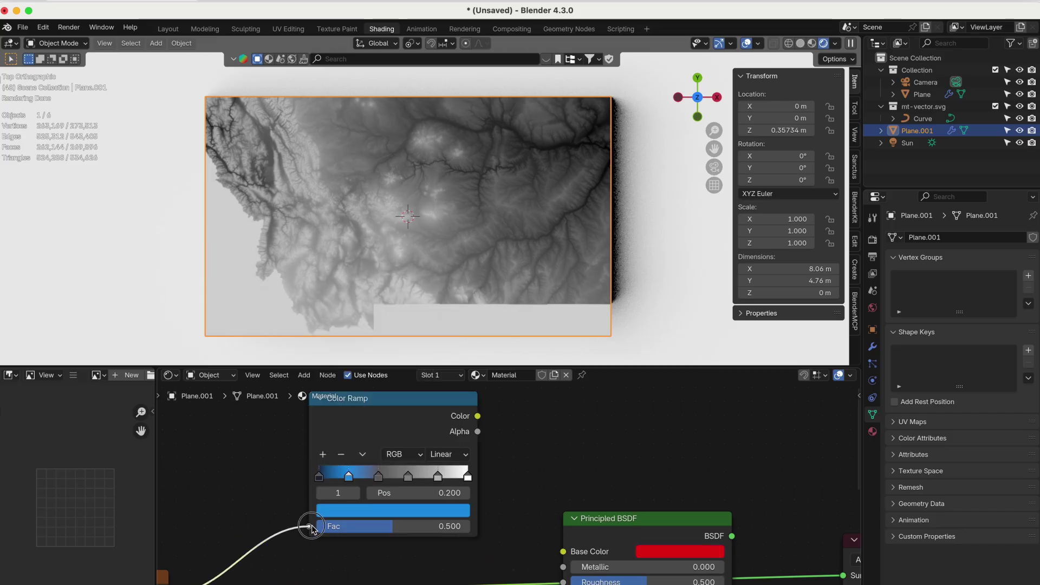
pyautogui.scroll(-2, 479, 420)
pyautogui.moveTo(479, 420); pyautogui.dragTo(525, 440, button='middle')
pyautogui.moveTo(525, 440); pyautogui.dragTo(588, 540)
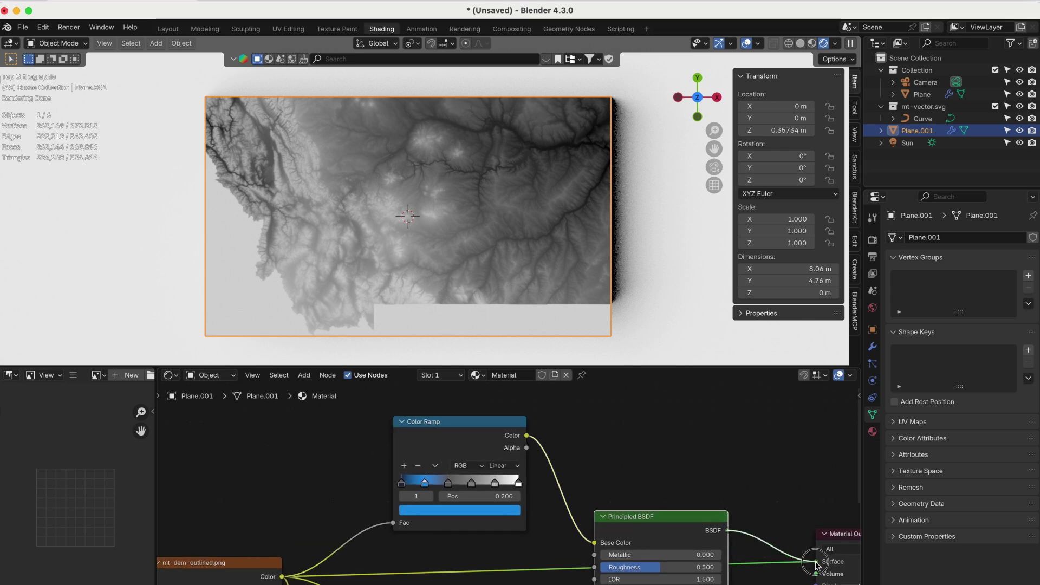
# - Colour the ramp's remaining four stops with the Coolors palette's 277886, AD611C, F2A618 and F4D8B6, in that order
pyautogui.press('super+Tab')
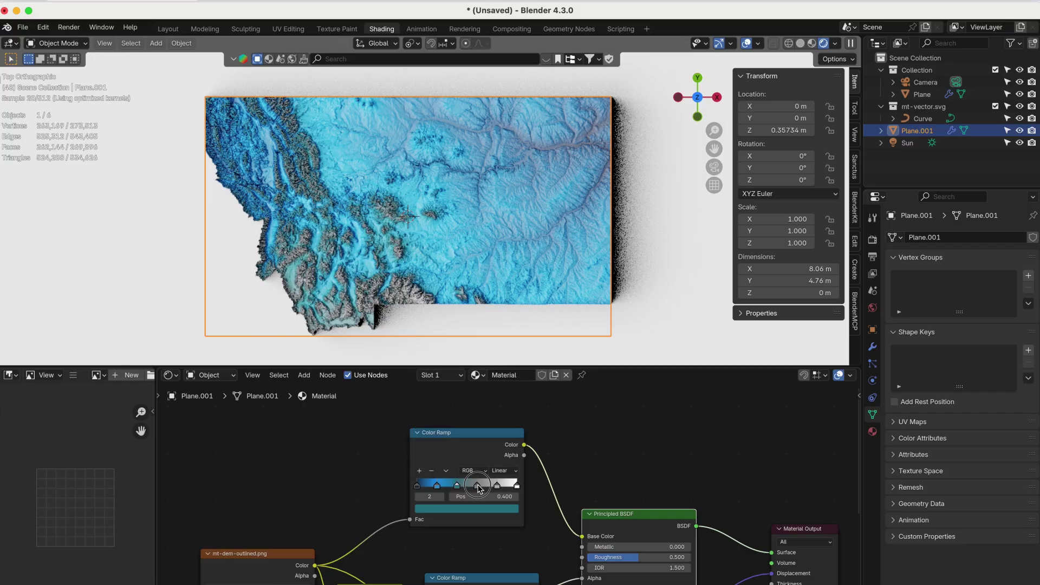
pyautogui.click(497, 486)
pyautogui.click(466, 509)
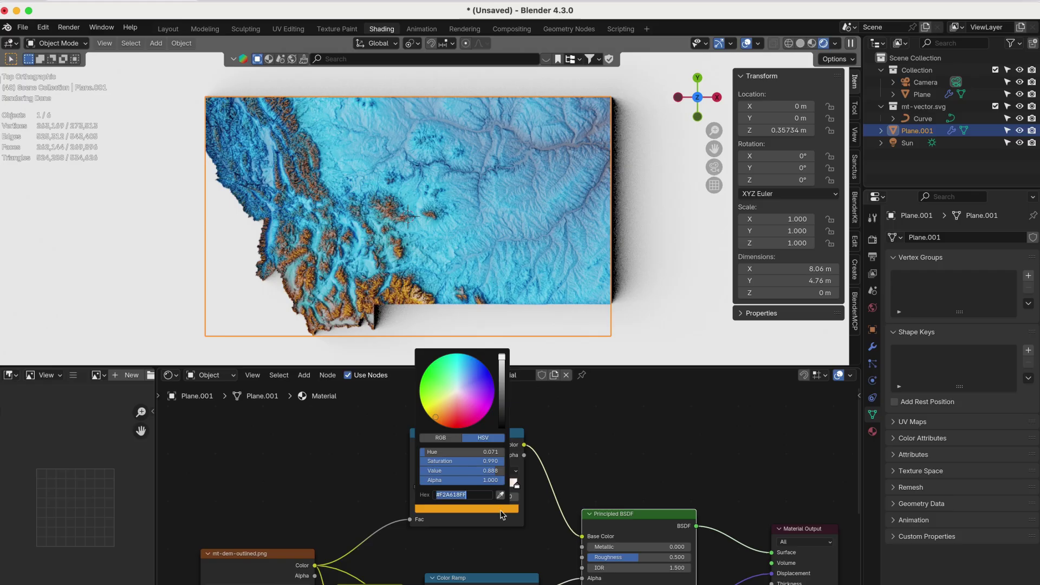
pyautogui.click(517, 486)
pyautogui.click(466, 508)
pyautogui.click(474, 494)
pyautogui.write('F4D8B6')
pyautogui.press('Return')
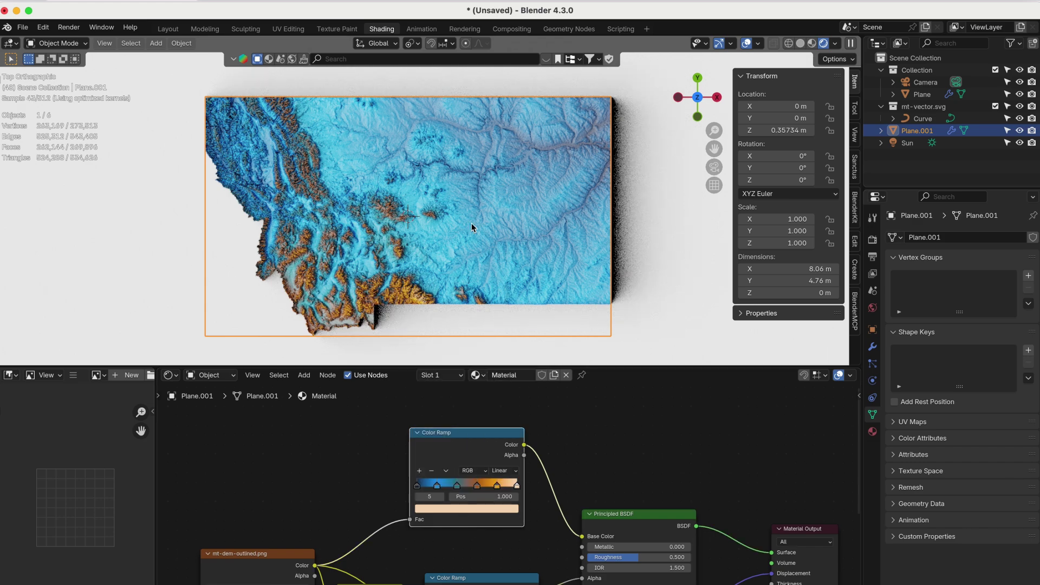
# - Reposition the Color Ramp's stops to spread the warm colours over more terrain, with the last stop at 0.873
pyautogui.scroll(1, 450, 229)
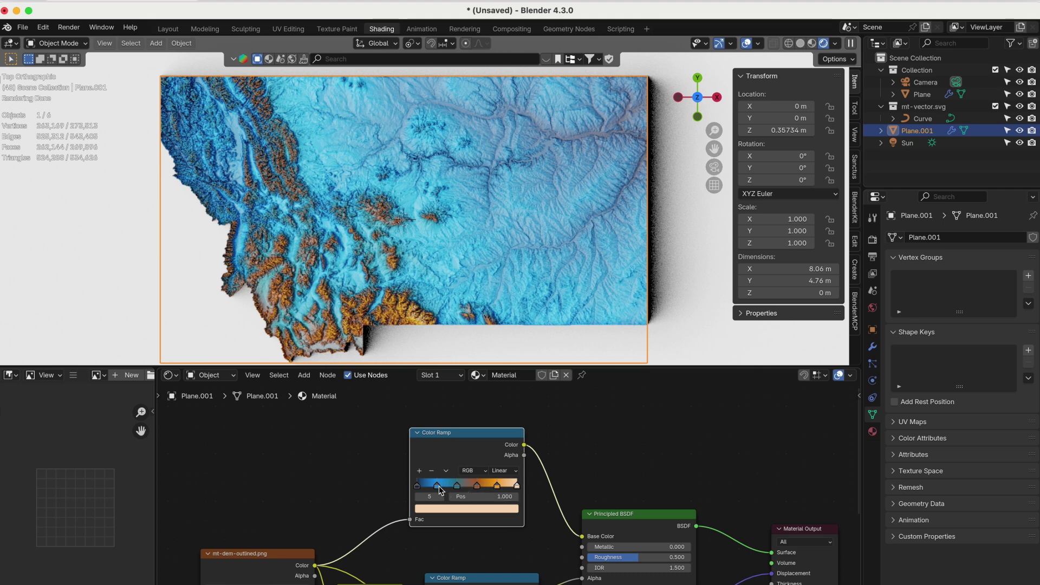
pyautogui.moveTo(436, 489)
pyautogui.mouseDown()
pyautogui.moveTo(414, 491)
pyautogui.moveTo(491, 490)
pyautogui.mouseUp()
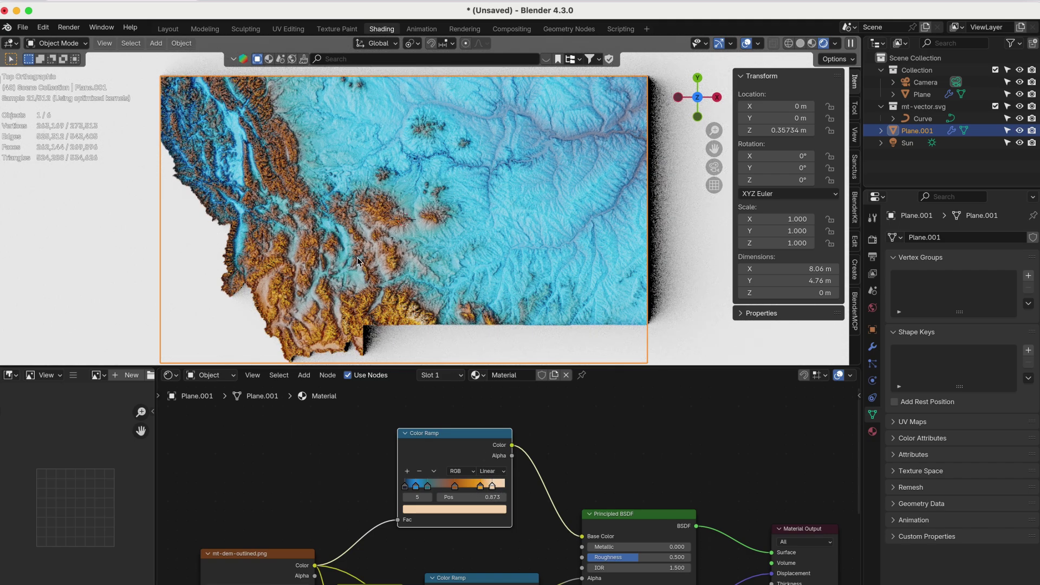
pyautogui.keyDown('shift'); pyautogui.hscroll(-5, 341, 248); pyautogui.keyUp('shift')
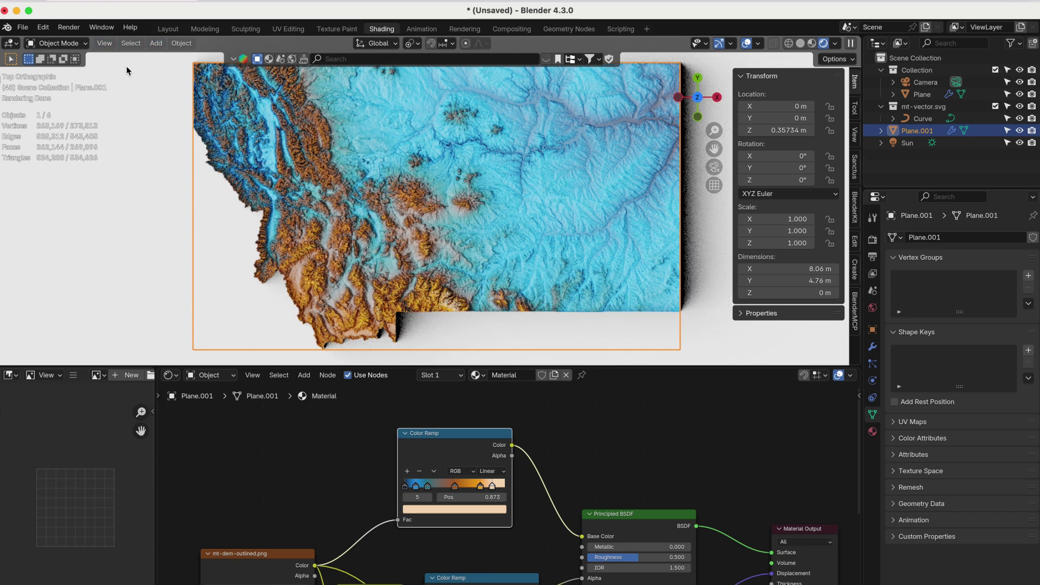
# - In the Layout workspace, give the ground plane a new material and sample its base colour from the terrain's dark bluish eastern edge
pyautogui.click(168, 30)
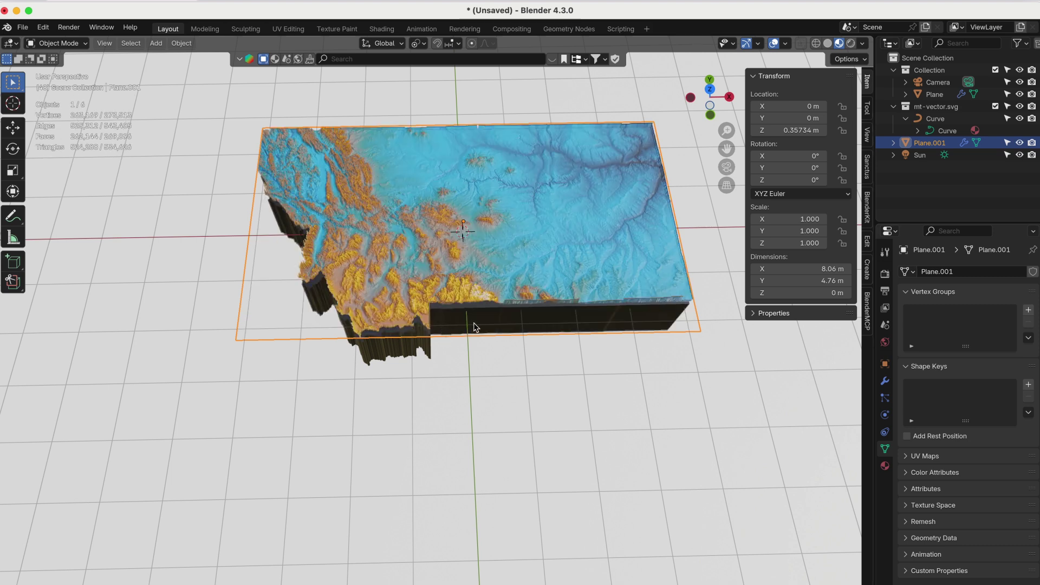
pyautogui.click(503, 409)
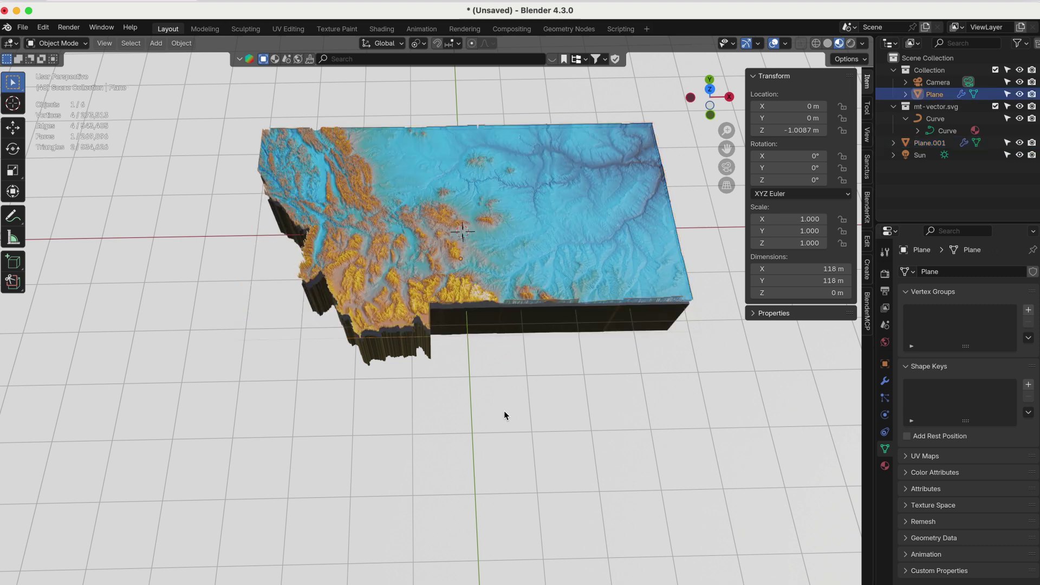
pyautogui.click(891, 466)
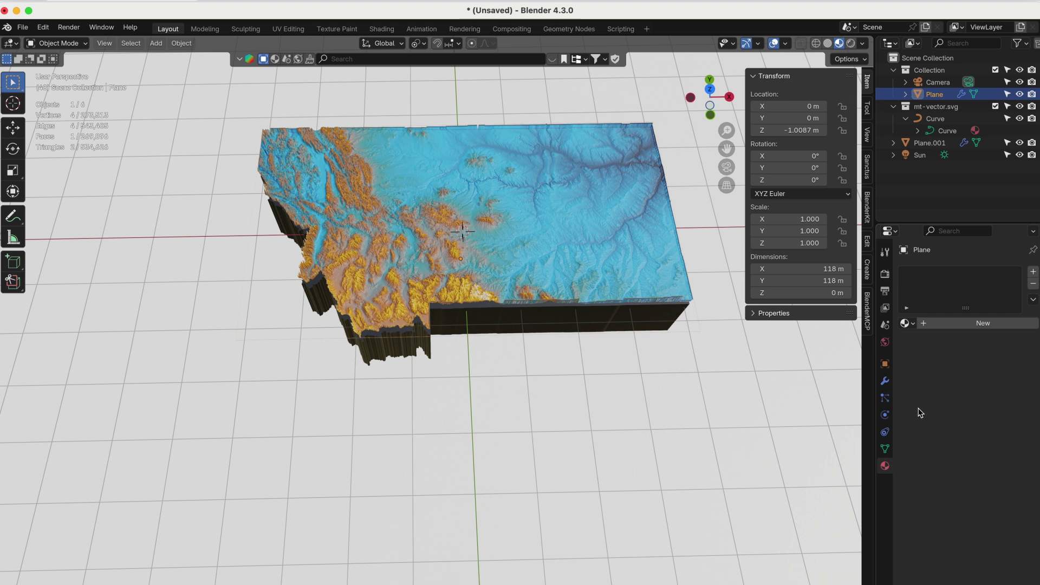
pyautogui.click(943, 325)
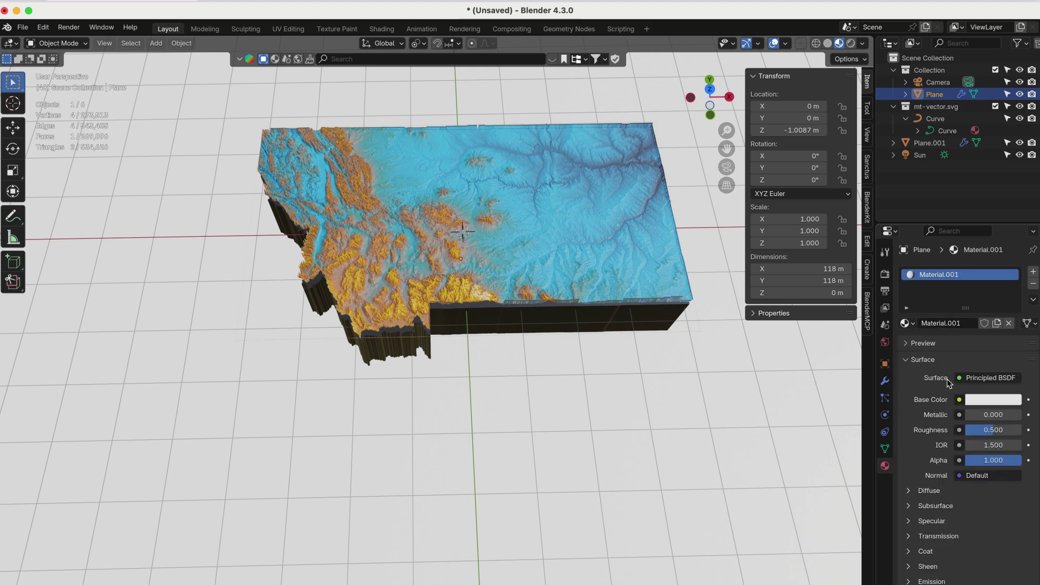
pyautogui.click(975, 406)
pyautogui.click(1007, 387)
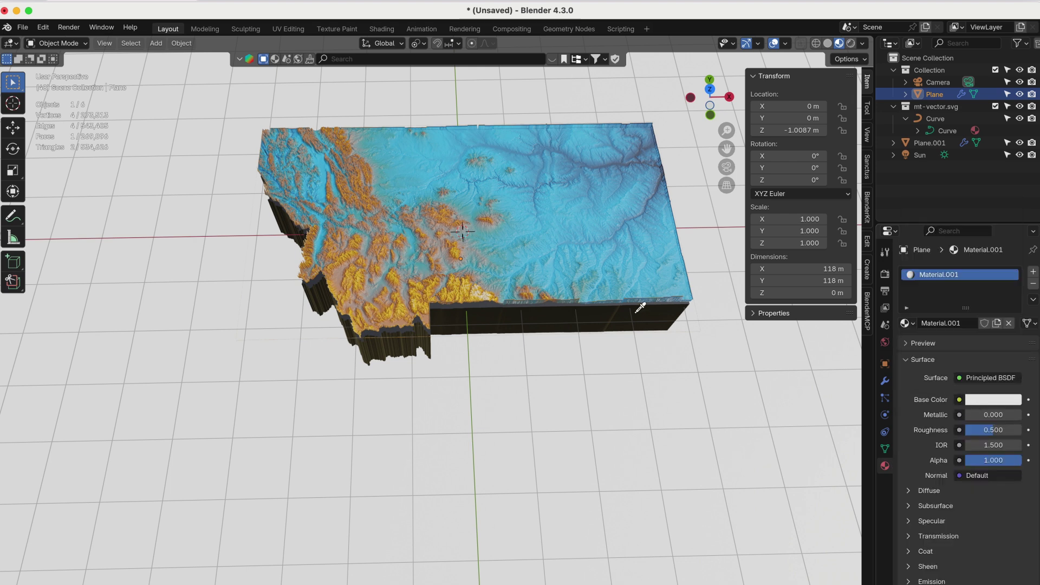
pyautogui.click(657, 187)
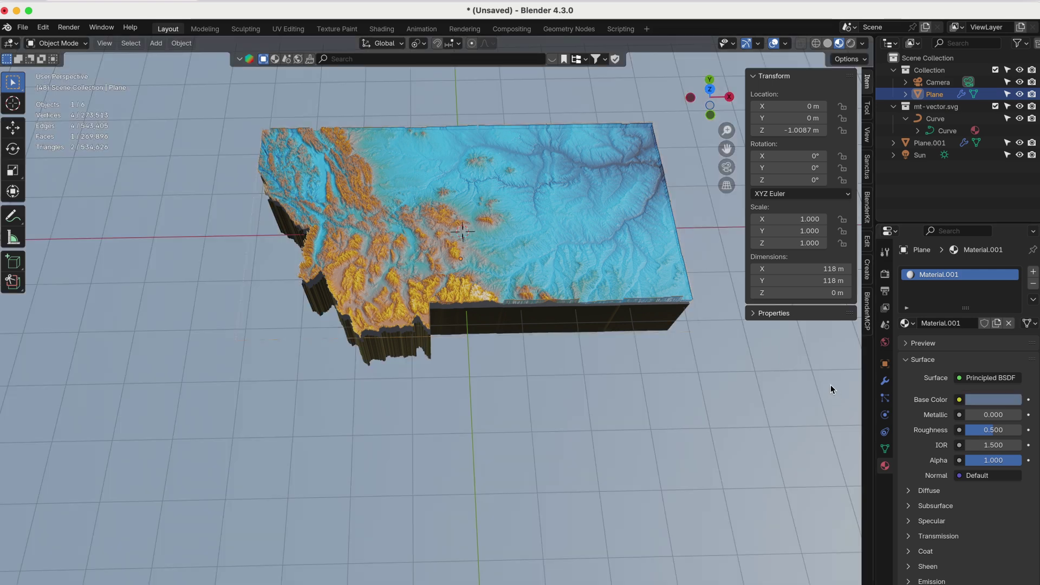
pyautogui.click(615, 327)
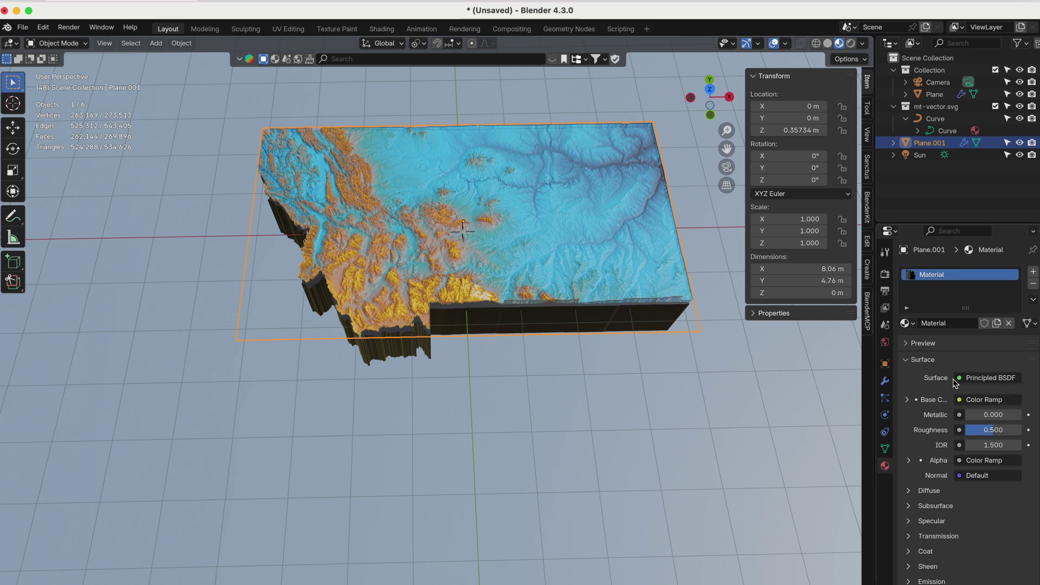
pyautogui.click(910, 324)
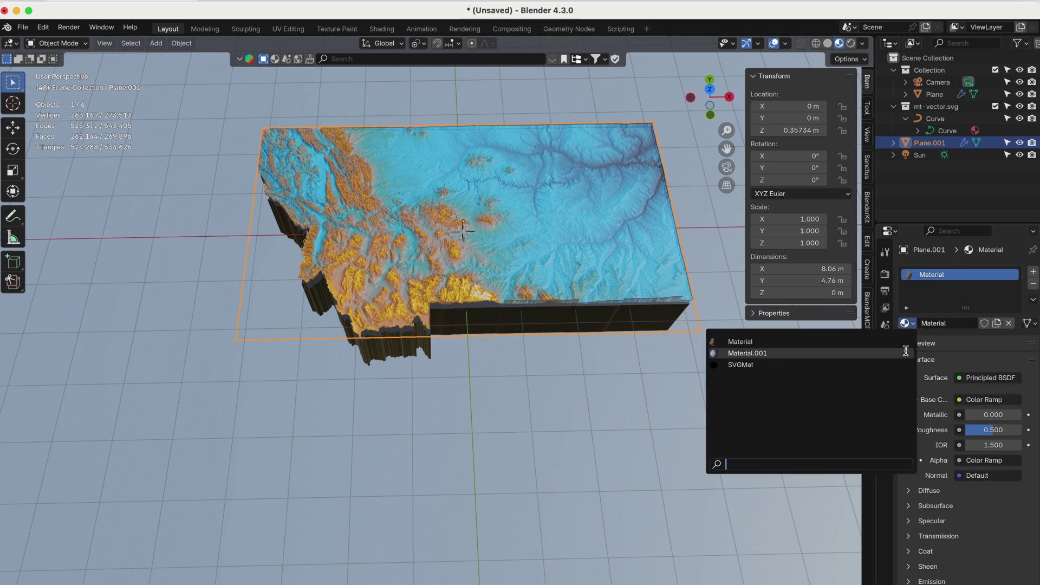
pyautogui.click(909, 353)
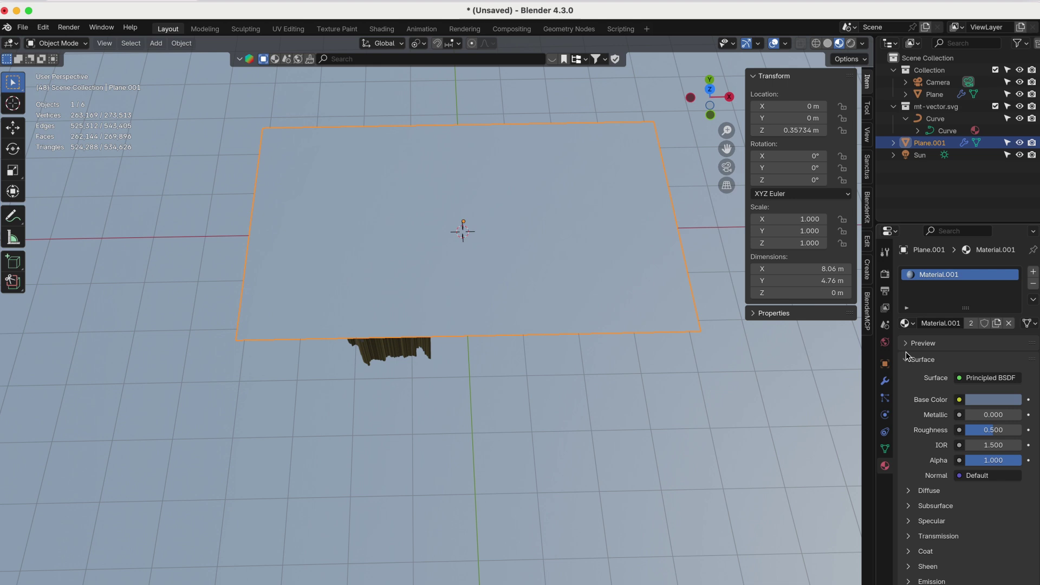
pyautogui.hotkey('ctrl', 'z')
pyautogui.hotkey('ctrl', 'z')
pyautogui.hotkey('ctrl', 'z')
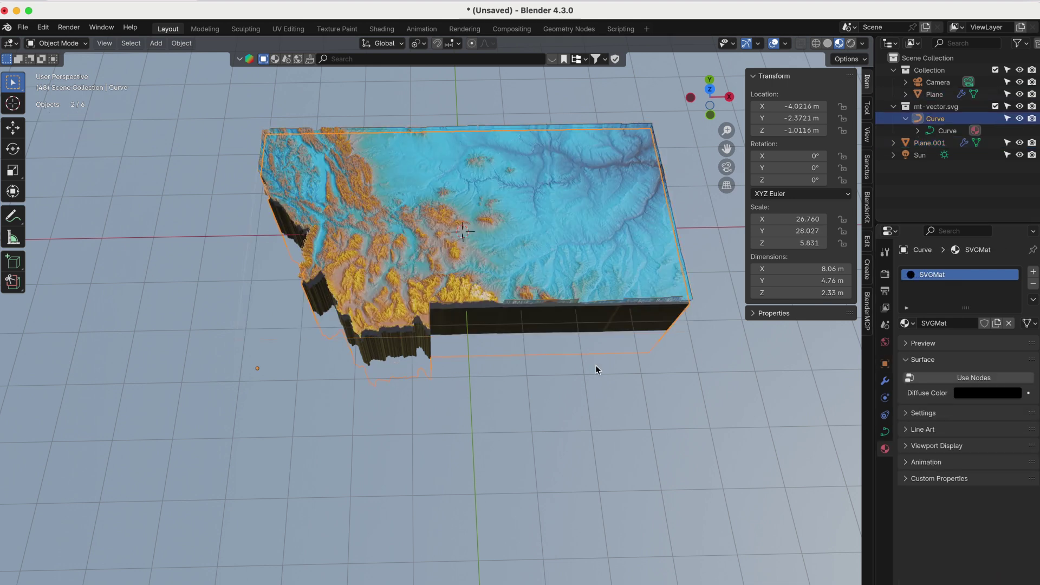
# - Replace the extruded Montana base curve's SVGMat material with the ground plane's Material.001
pyautogui.click(1009, 323)
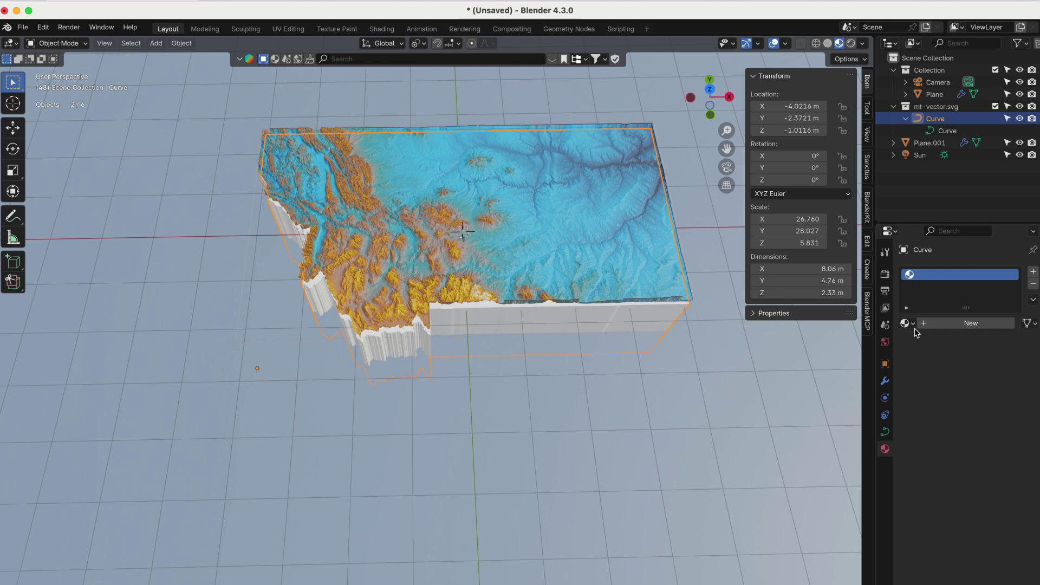
pyautogui.click(908, 323)
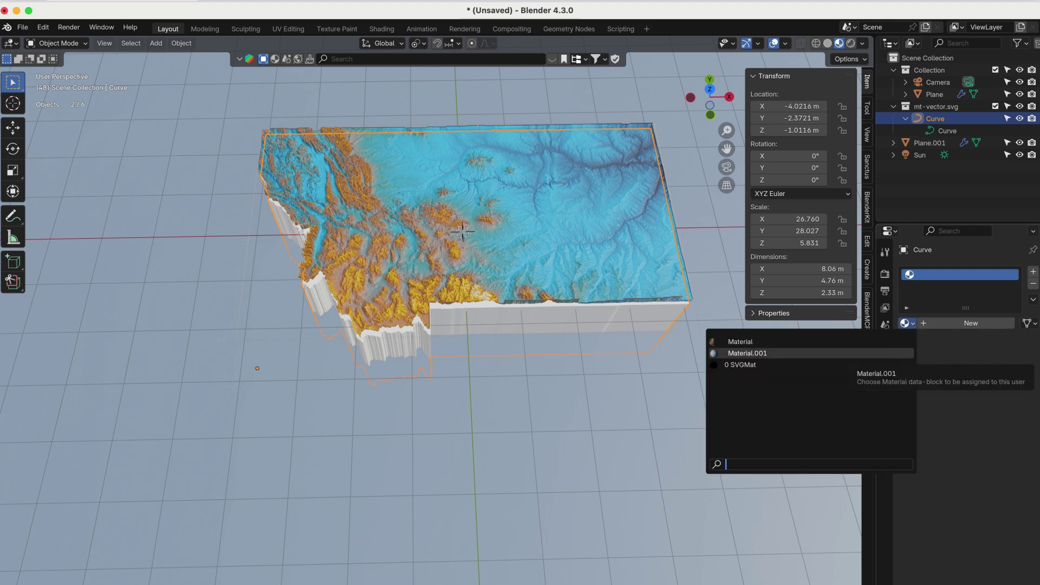
pyautogui.click(880, 352)
# - In front view, move the base curve up about 0.066 m so its top sits closer beneath the terrain
pyautogui.click(670, 405)
pyautogui.moveTo(600, 388); pyautogui.dragTo(591, 301, button='middle')
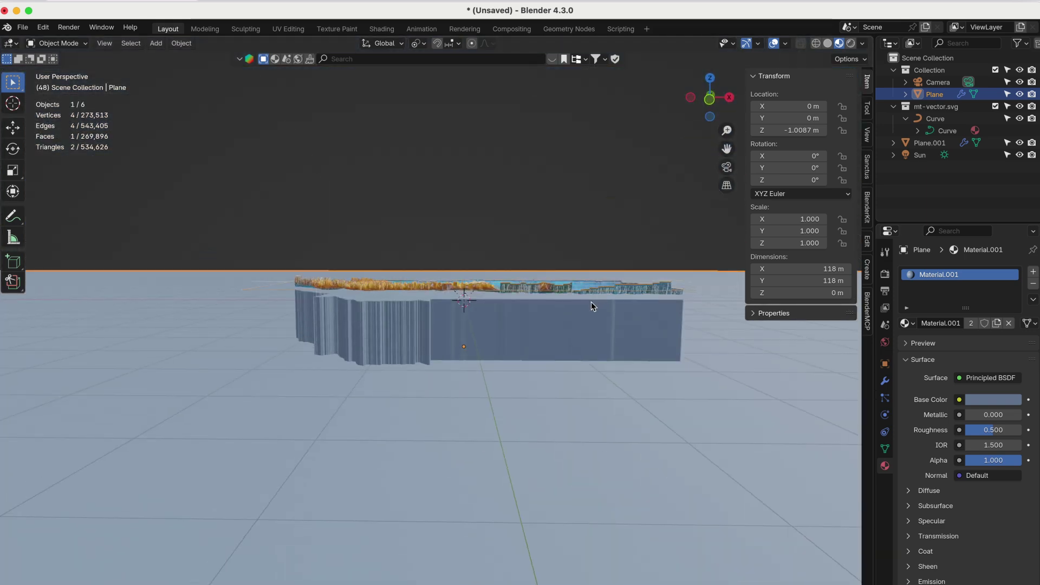
pyautogui.press('KP_1')
pyautogui.keyDown('shift'); pyautogui.click(578, 326); pyautogui.keyUp('shift')
pyautogui.scroll(5, 533, 341)
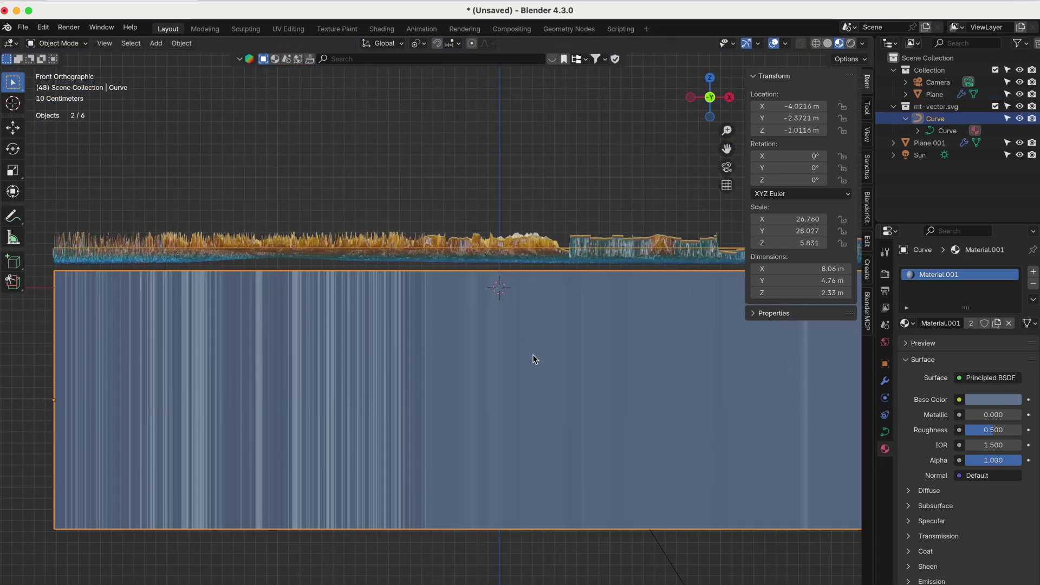
pyautogui.press('g')
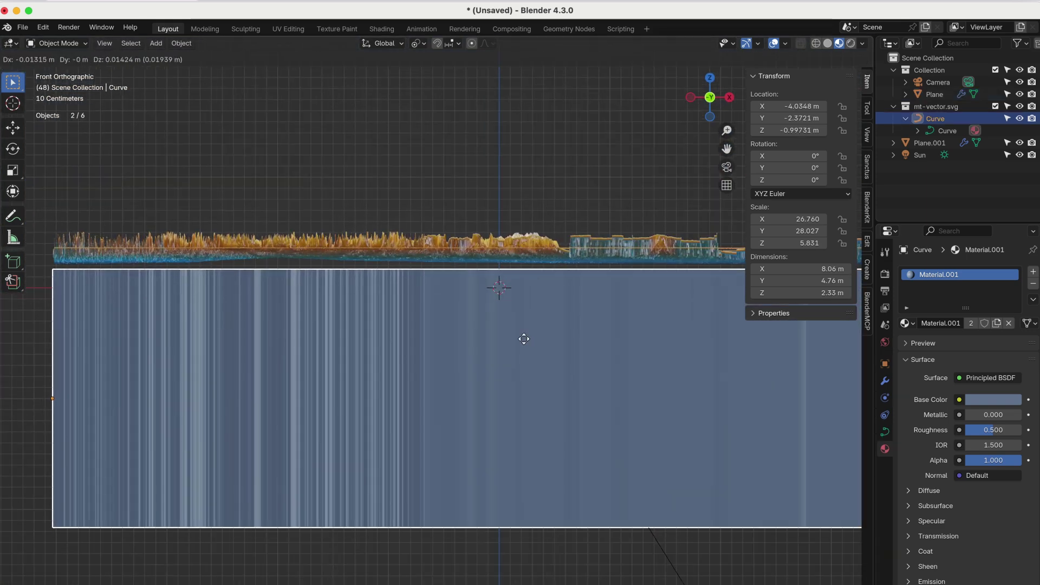
pyautogui.click(527, 283)
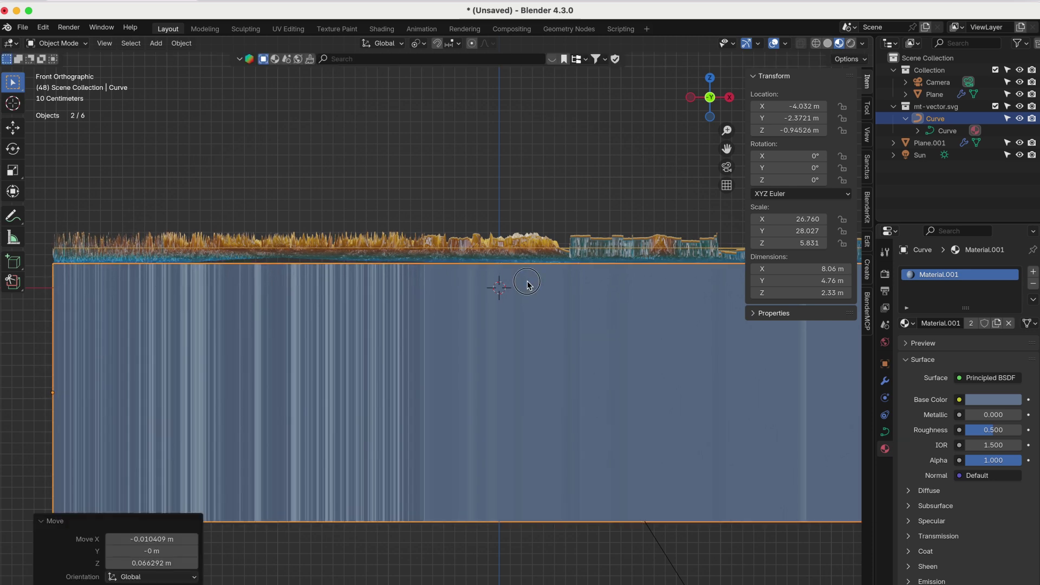
# - Try lowering the ground plane to a Z location of about -3.57 m while viewing the map from above
pyautogui.moveTo(531, 295); pyautogui.dragTo(532, 327, button='middle')
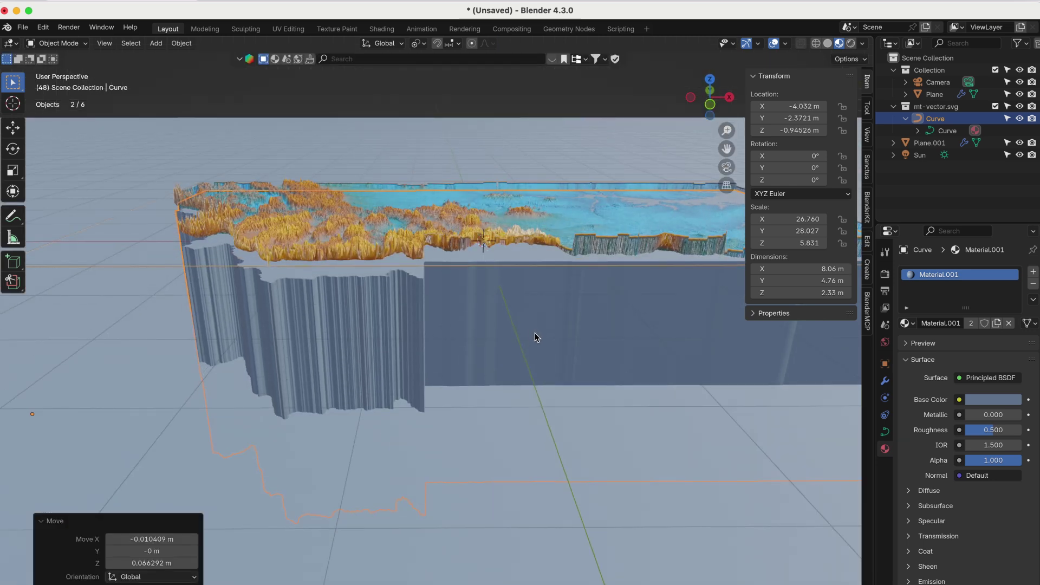
pyautogui.scroll(-3, 534, 333)
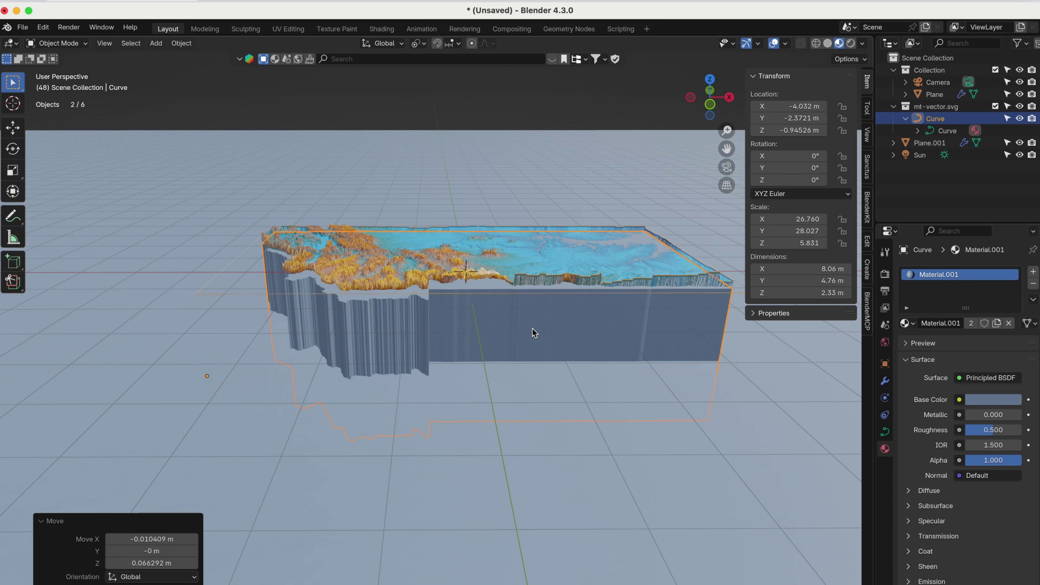
pyautogui.click(525, 266)
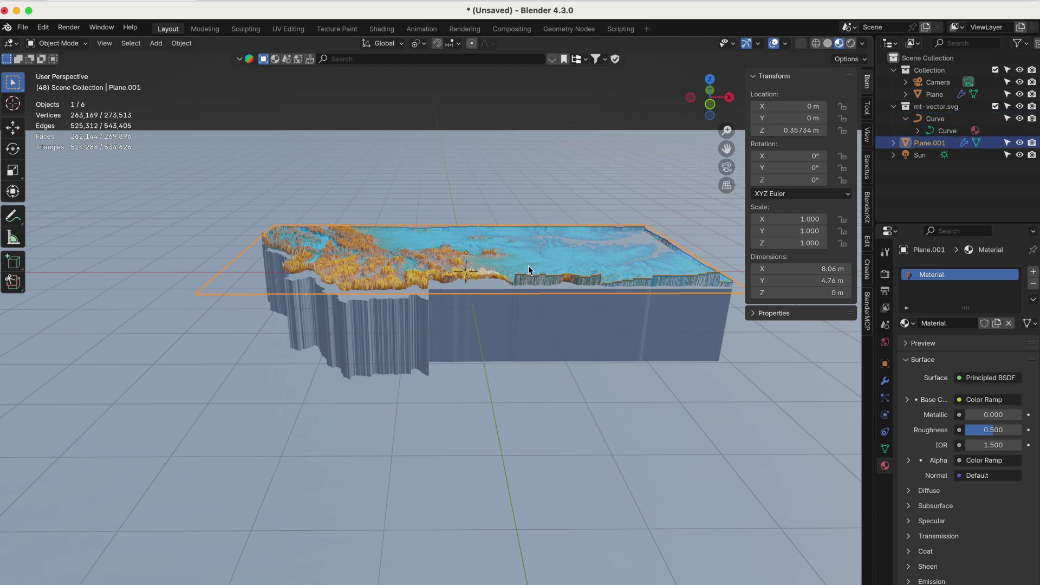
pyautogui.press('KP_7')
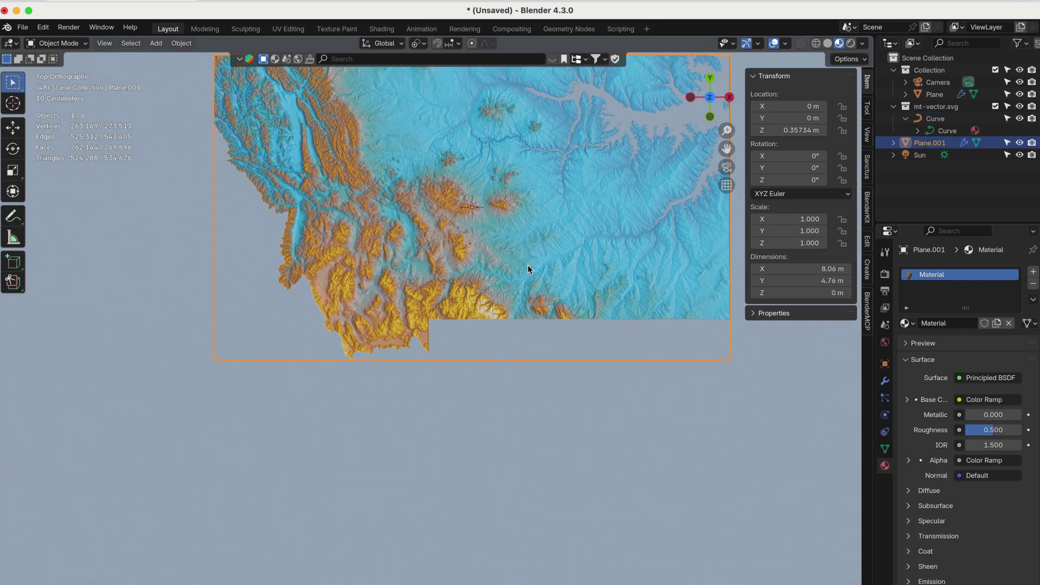
pyautogui.keyDown('shift'); pyautogui.moveTo(522, 263); pyautogui.dragTo(493, 359, button='middle'); pyautogui.keyUp('shift')
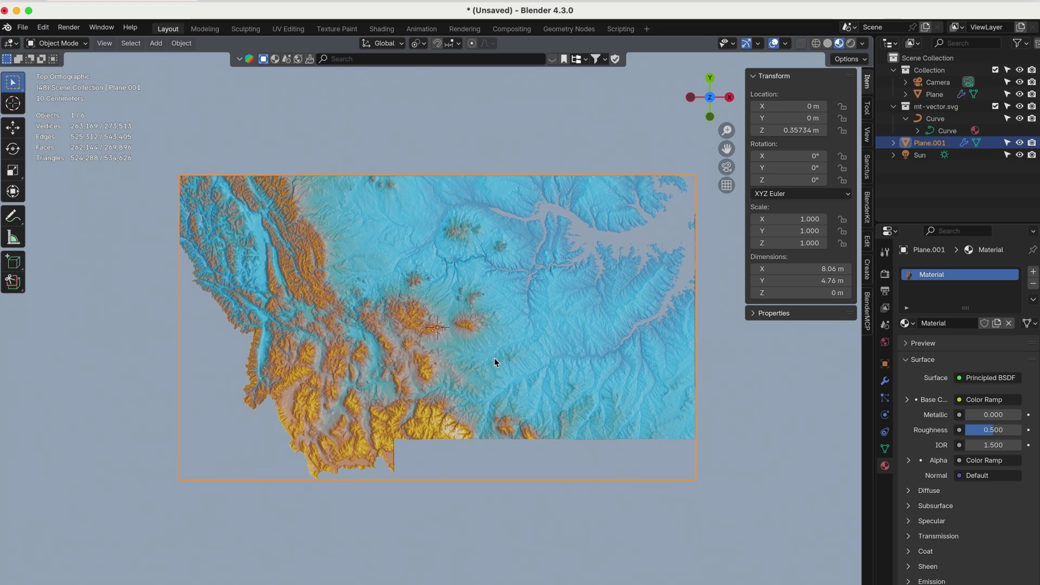
pyautogui.click(620, 530)
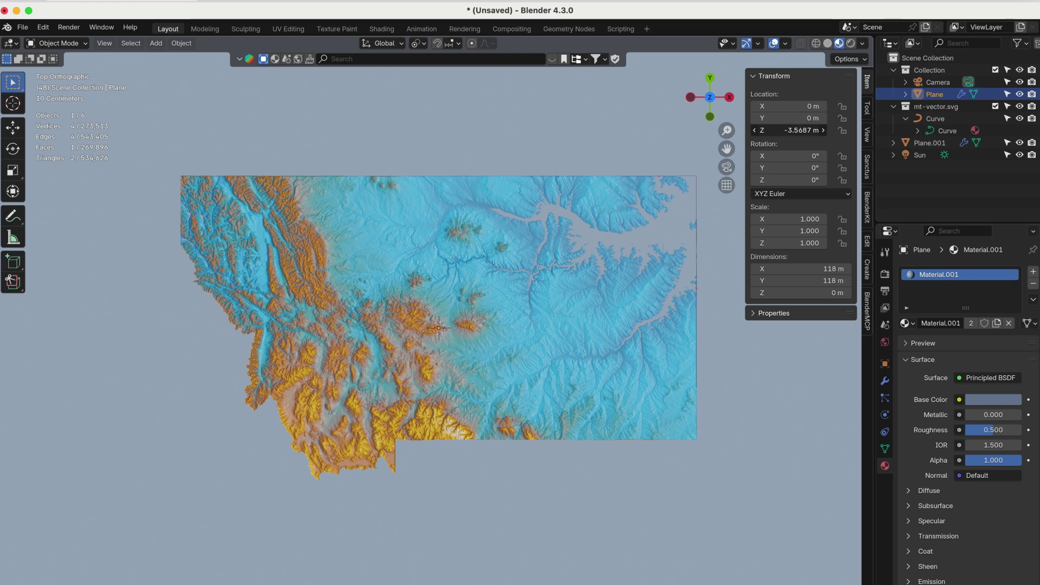
pyautogui.moveTo(802, 130); pyautogui.dragTo(699, 265)
pyautogui.moveTo(716, 323); pyautogui.dragTo(694, 476, button='middle')
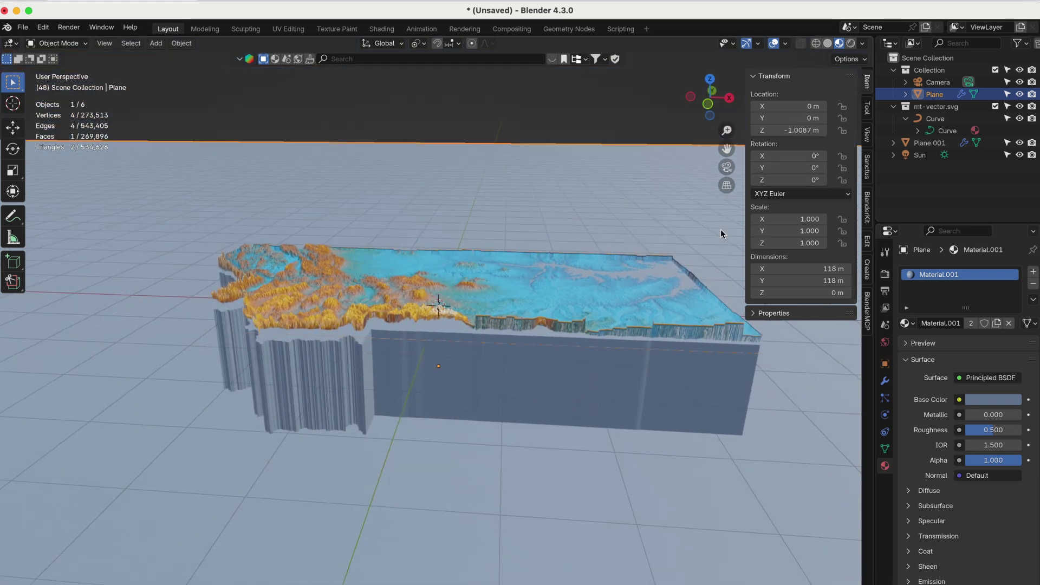
# - Lower the base curve along the global Z axis so it stops covering the low eastern terrain
pyautogui.click(654, 416)
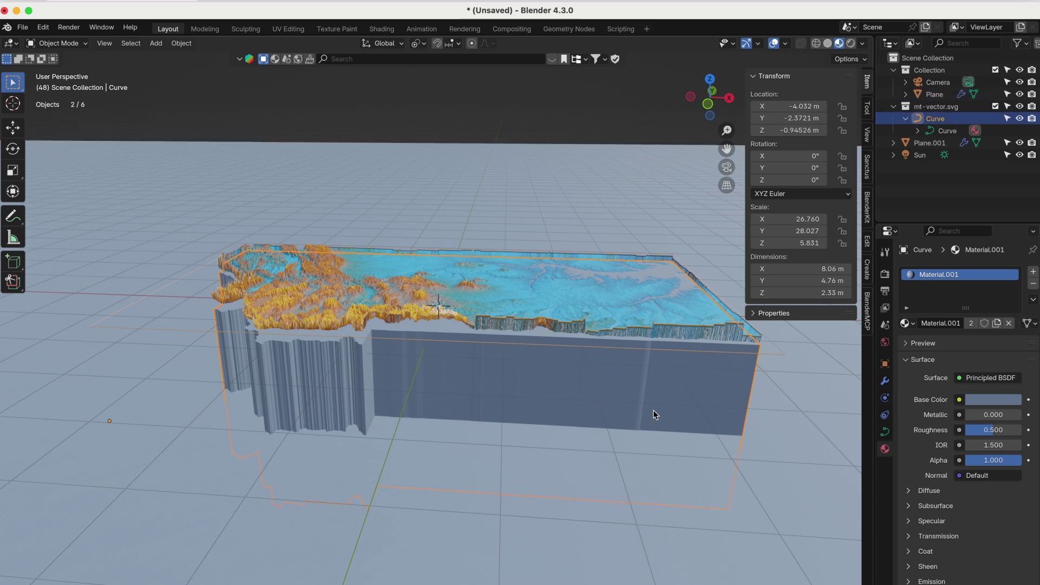
pyautogui.press('g')
pyautogui.press('z')
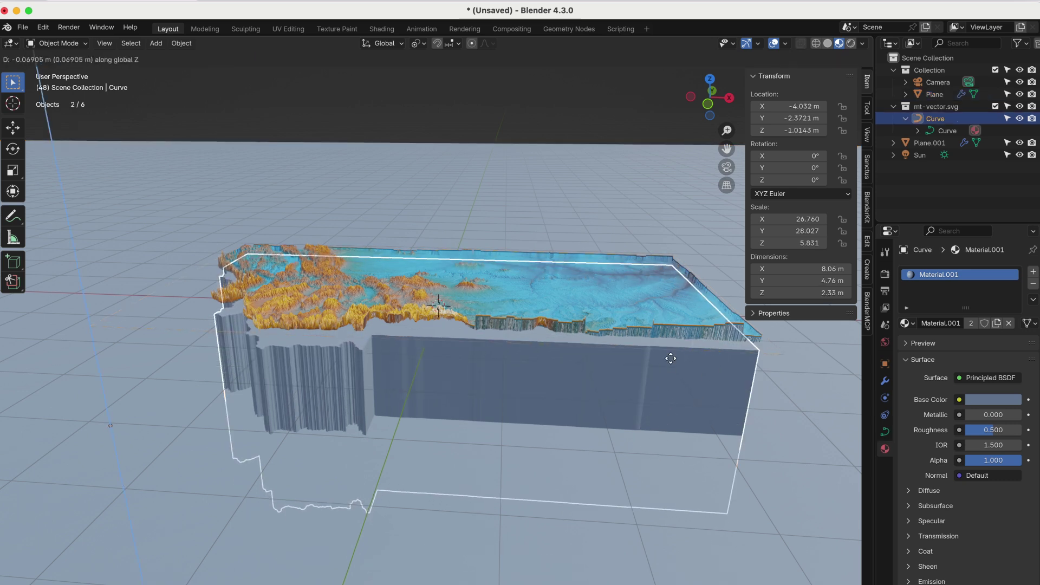
pyautogui.click(680, 329)
pyautogui.click(681, 331)
# - From top view, set the sun's angle to 55.7° and Y rotation to -78°, and switch the viewport to rendered shading
pyautogui.moveTo(701, 342); pyautogui.dragTo(712, 439, button='middle')
pyautogui.press('KP_7')
pyautogui.click(922, 156)
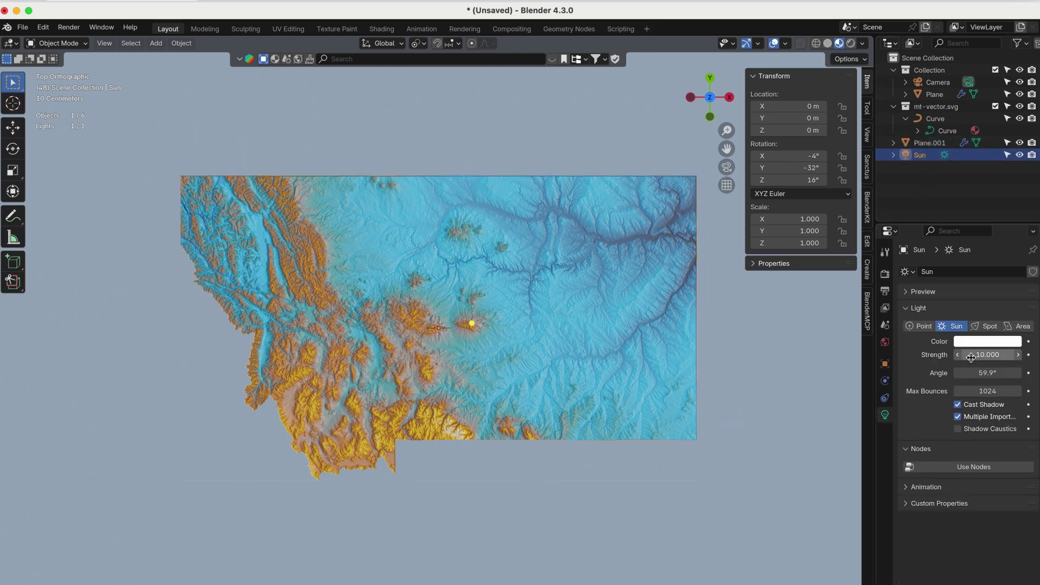
pyautogui.moveTo(985, 372); pyautogui.dragTo(999, 373)
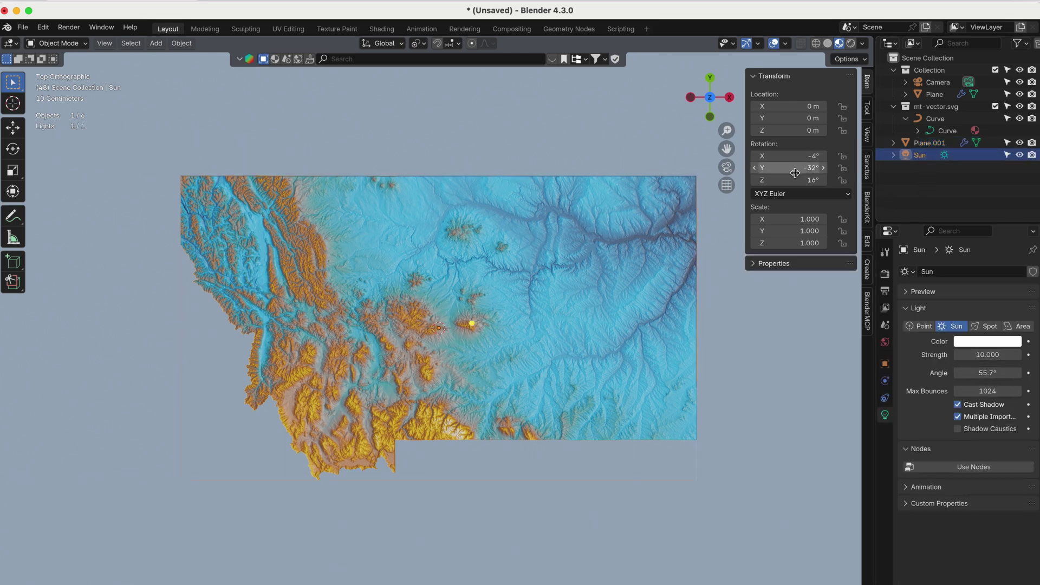
pyautogui.moveTo(791, 168); pyautogui.dragTo(776, 168)
pyautogui.click(852, 44)
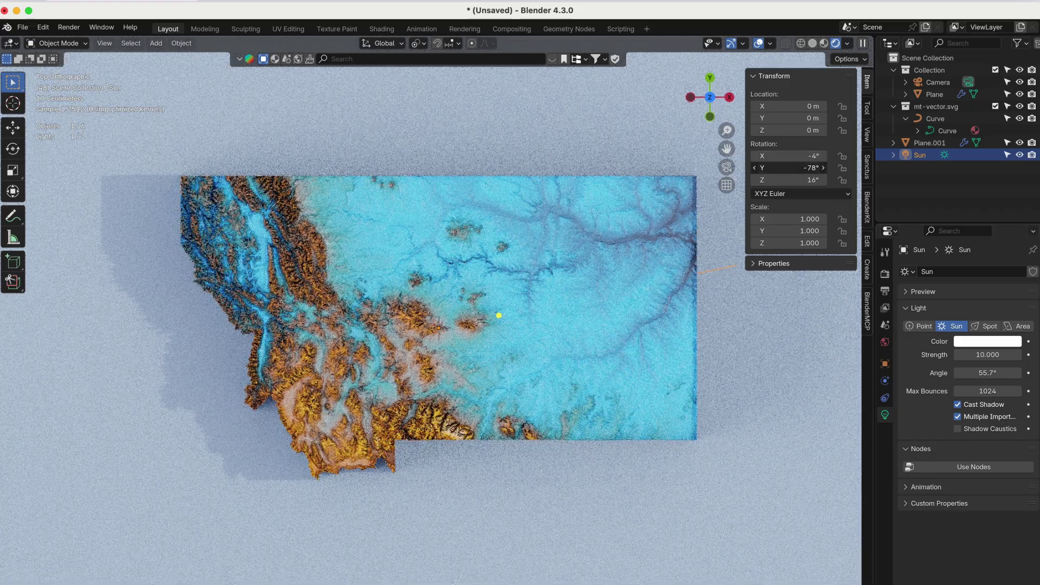
# - Adjust the sun's rotation to X -8°, Y 36° and Z 26° to redirect the terrain shadows
pyautogui.moveTo(791, 168)
pyautogui.mouseDown()
pyautogui.moveTo(854, 168)
pyautogui.moveTo(806, 168)
pyautogui.mouseUp()
pyautogui.click(806, 168)
pyautogui.write('80')
pyautogui.press('Return')
pyautogui.moveTo(806, 168); pyautogui.dragTo(783, 168)
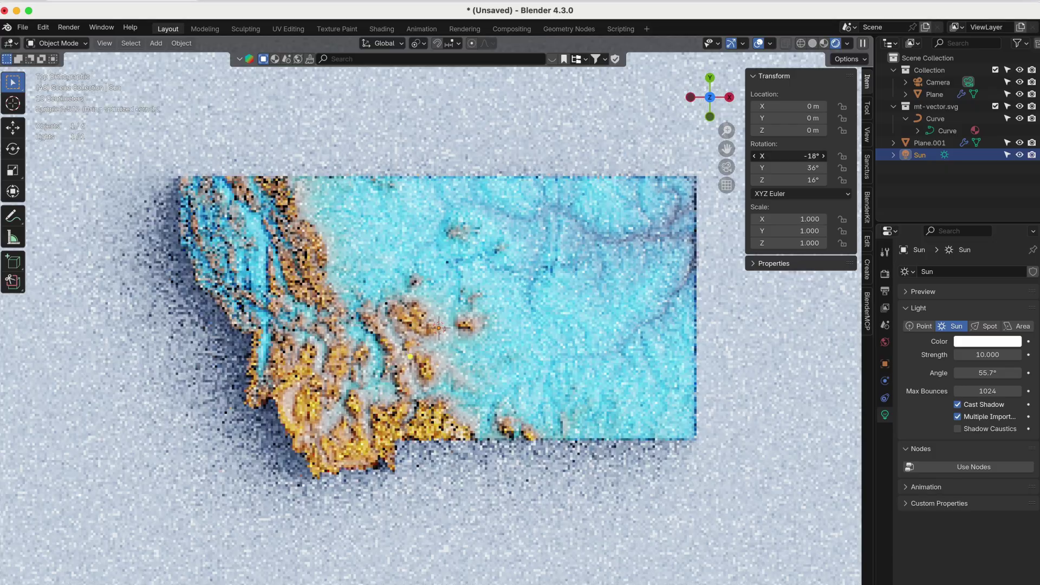
pyautogui.moveTo(796, 156); pyautogui.dragTo(781, 156)
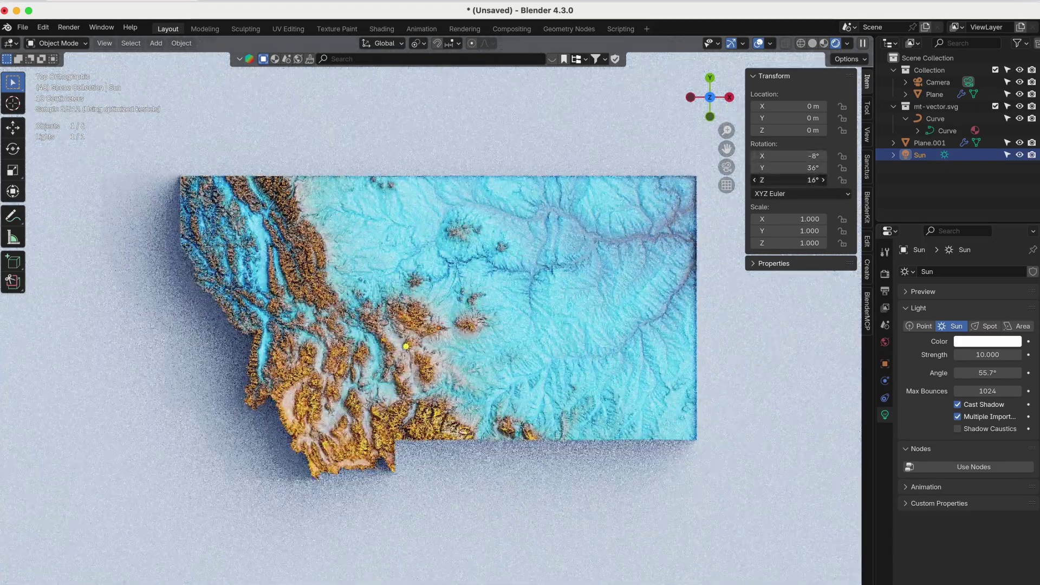
pyautogui.moveTo(791, 180)
pyautogui.mouseDown()
pyautogui.moveTo(813, 180)
pyautogui.moveTo(796, 180)
pyautogui.mouseUp()
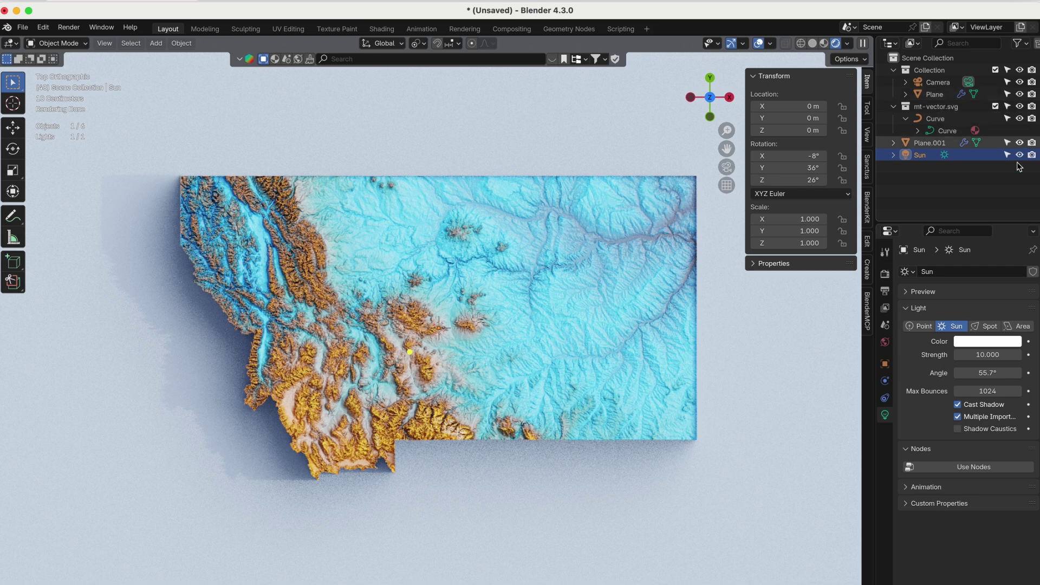
# - Reduce the sun's strength to 5
pyautogui.click(1002, 354)
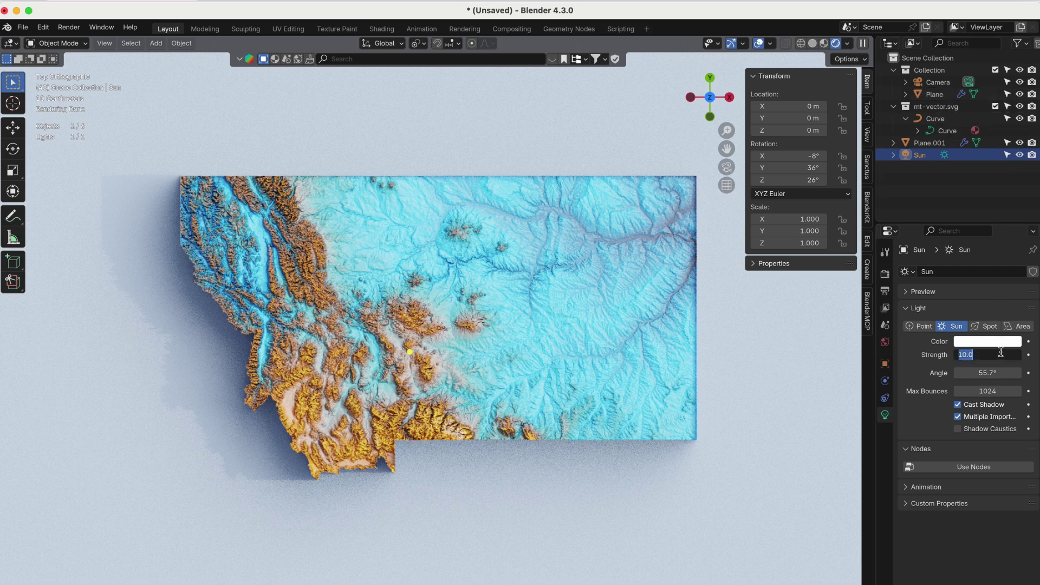
pyautogui.write('5')
pyautogui.press('Return')
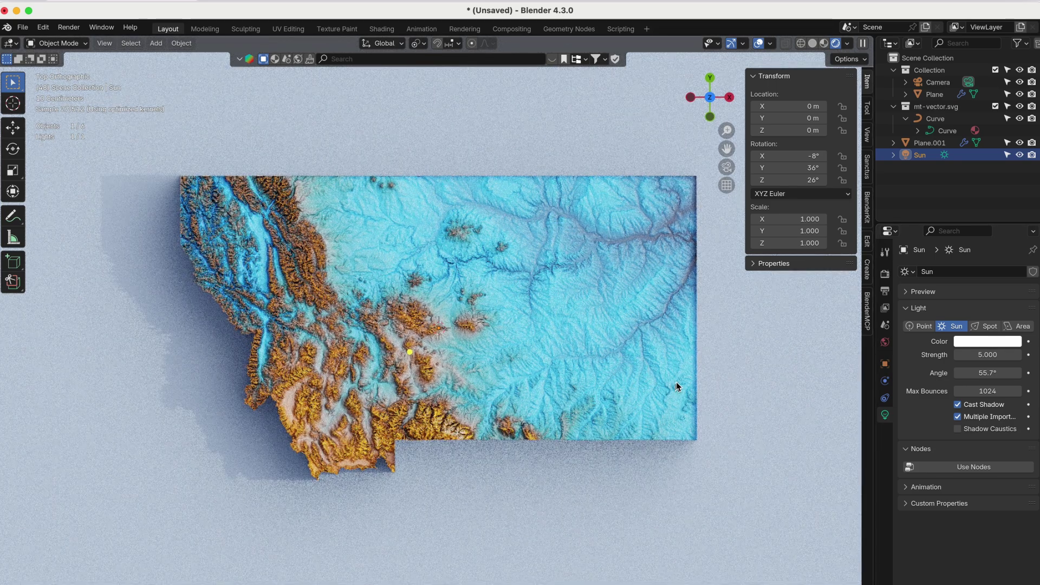
# - Hide the base curve and the ground plane in the viewport, leaving the terrain shown
pyautogui.click(1020, 143)
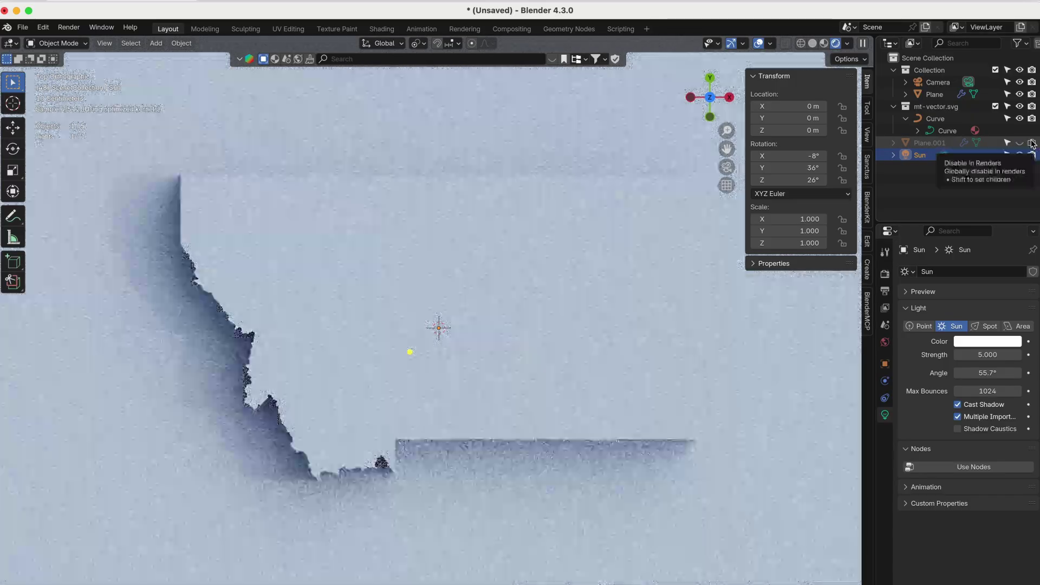
pyautogui.click(1020, 143)
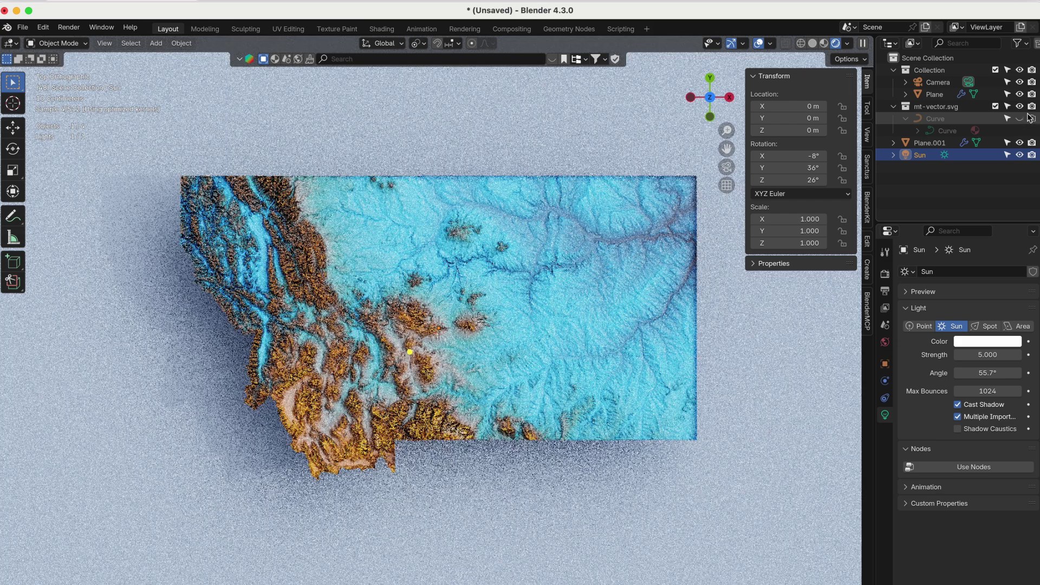
pyautogui.click(1020, 119)
pyautogui.click(1019, 94)
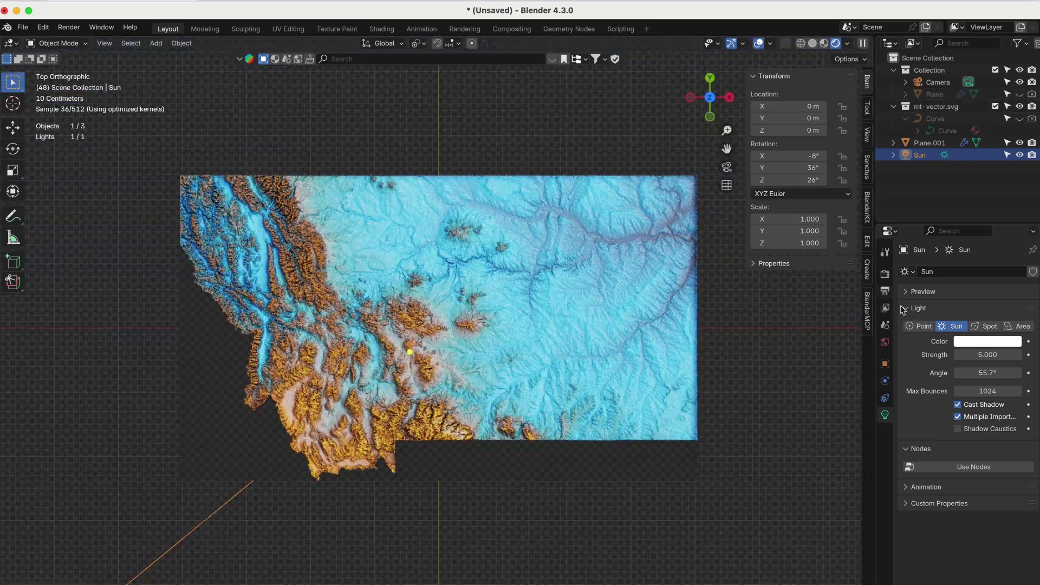
# - Show the output settings, look through the camera and move it back 3.4793 m along its local Z to frame all of Montana
pyautogui.click(886, 257)
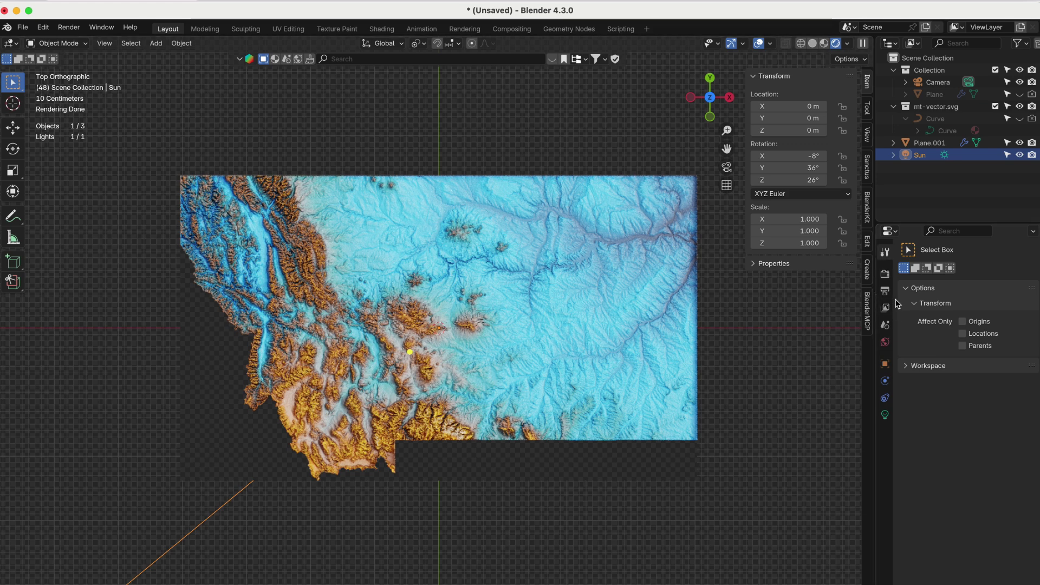
pyautogui.click(885, 291)
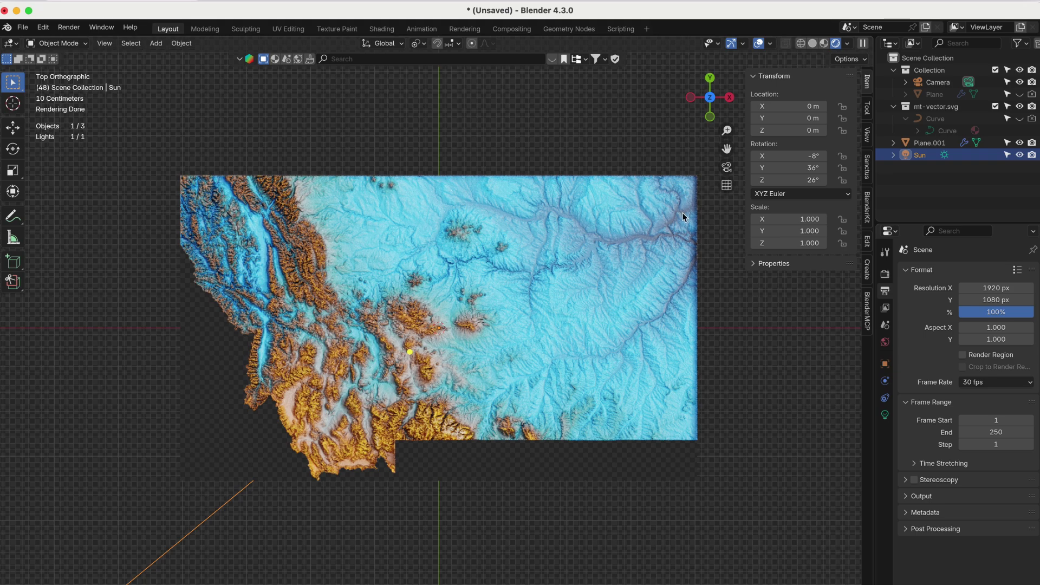
pyautogui.press('KP_0')
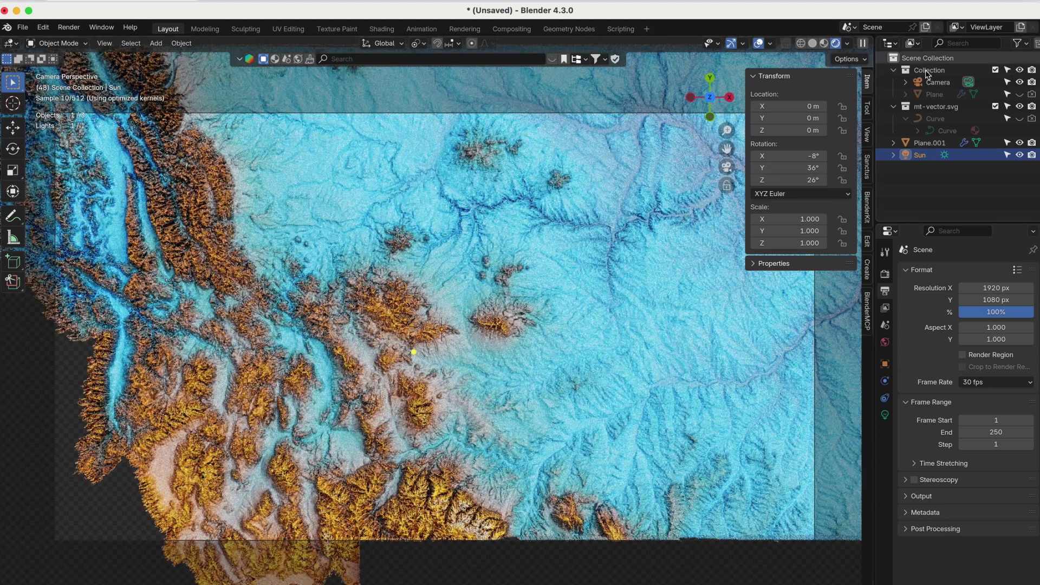
pyautogui.click(937, 83)
pyautogui.press('g')
pyautogui.press('z')
pyautogui.press('z')
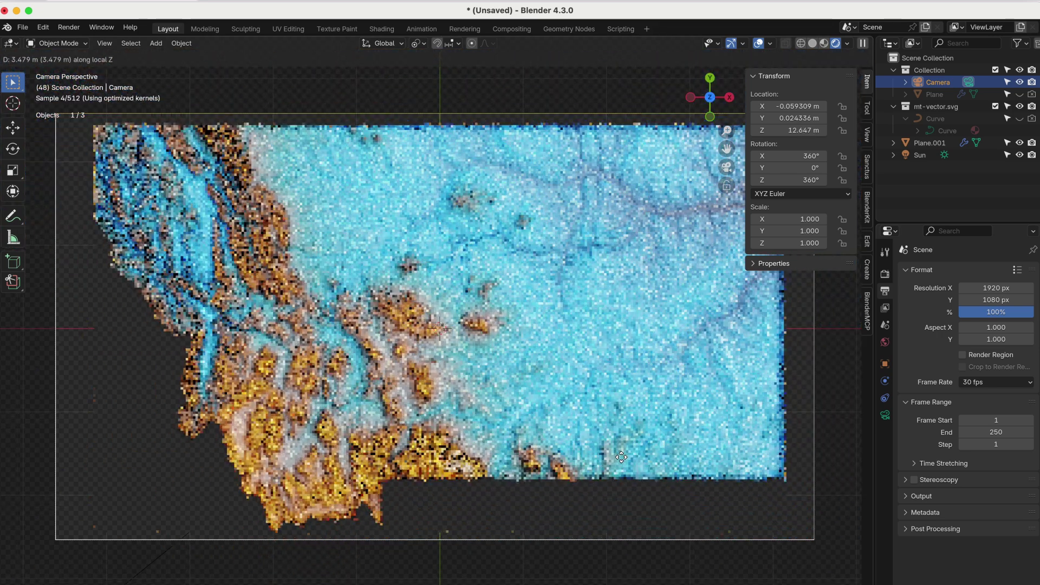
pyautogui.click(621, 457)
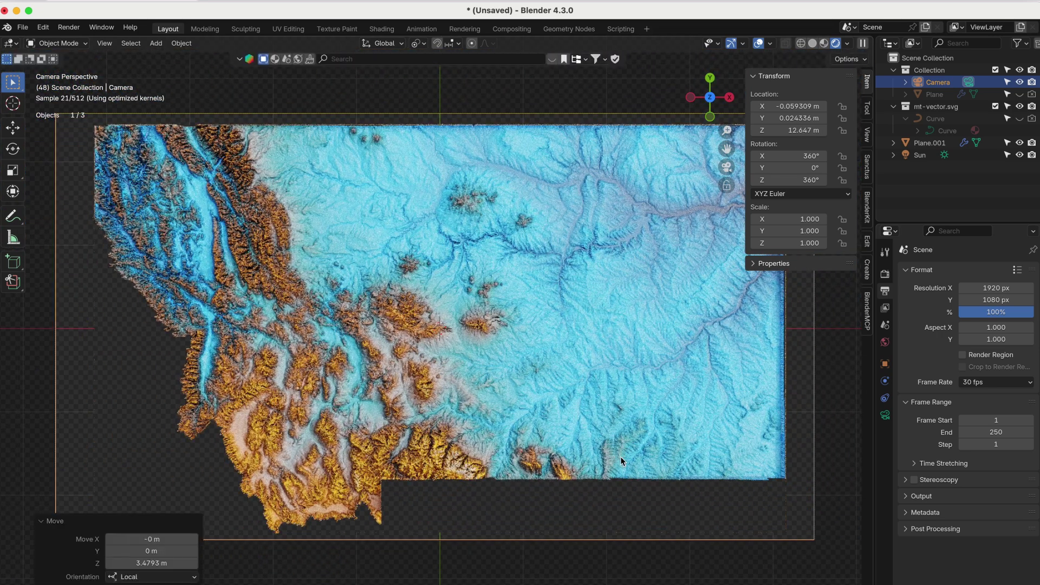
# - Double the render resolution to 3840 × 2160 px
pyautogui.click(987, 291)
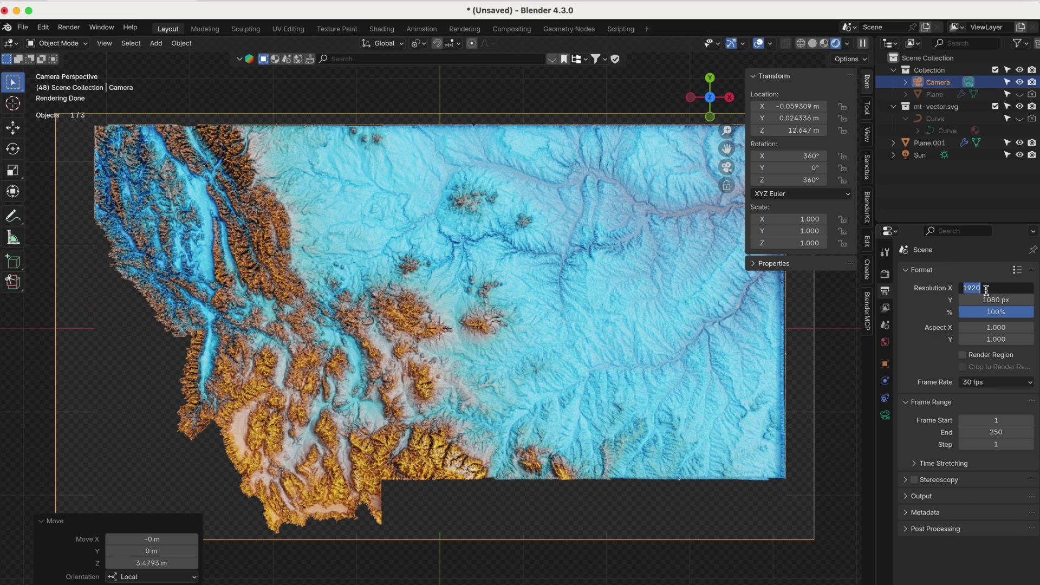
pyautogui.click(986, 291)
pyautogui.write('*2')
pyautogui.press('Tab')
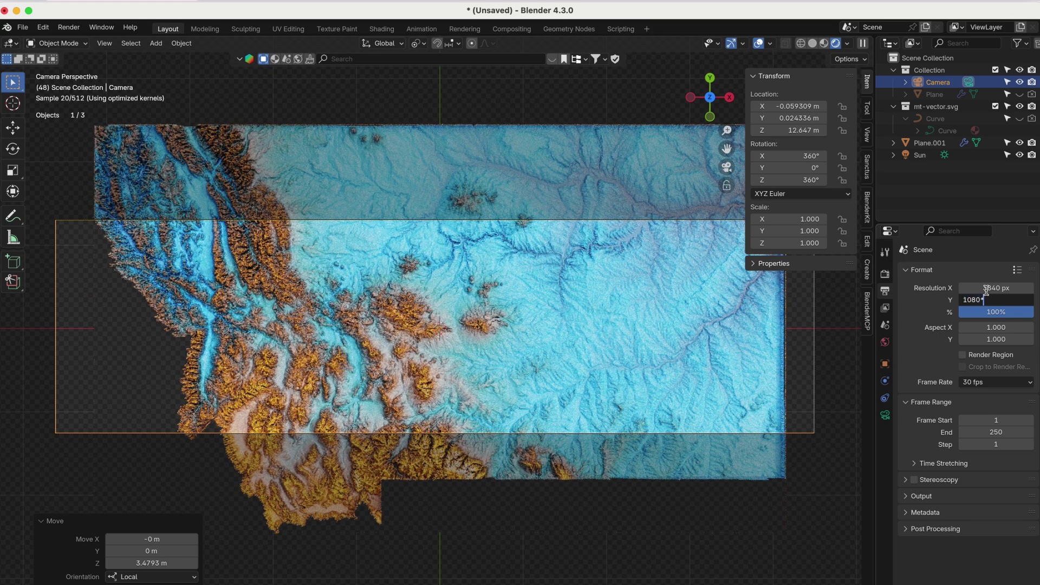
pyautogui.write('*2')
pyautogui.press('Tab')
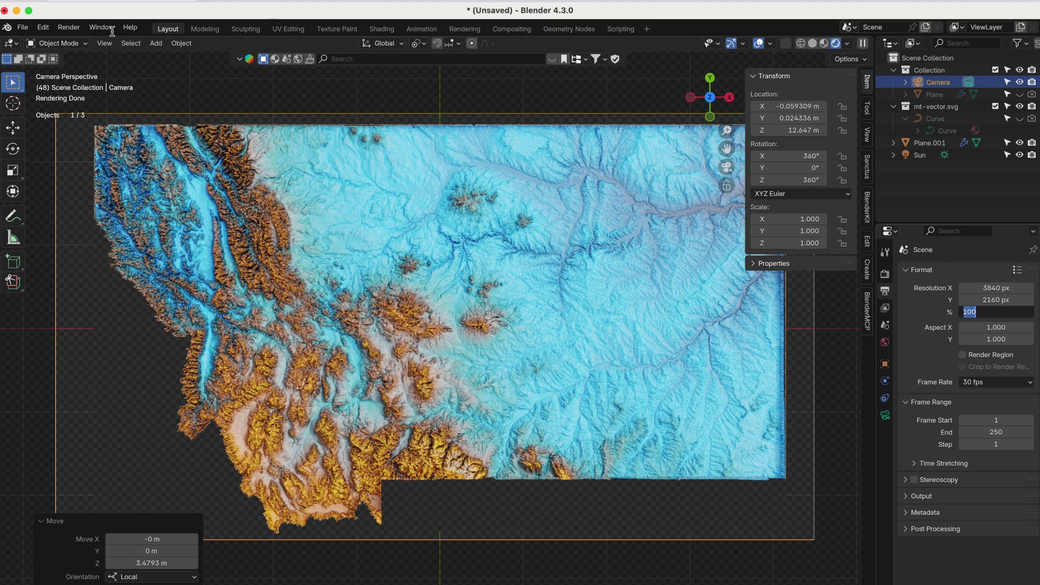
# - Render the terrain through the camera as a still image
pyautogui.click(71, 27)
pyautogui.click(73, 28)
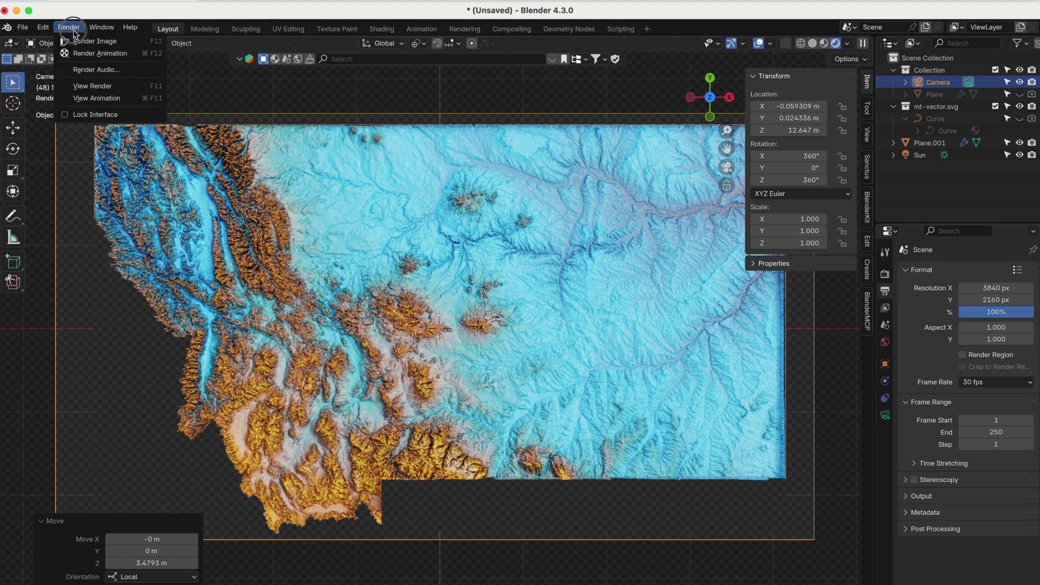
pyautogui.click(88, 41)
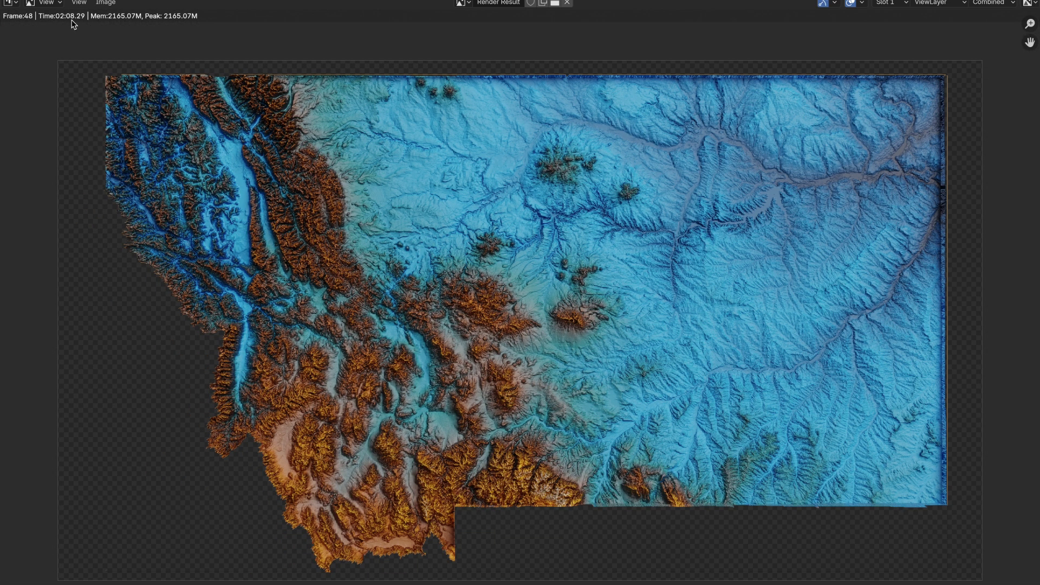
pyautogui.press('super+Tab')
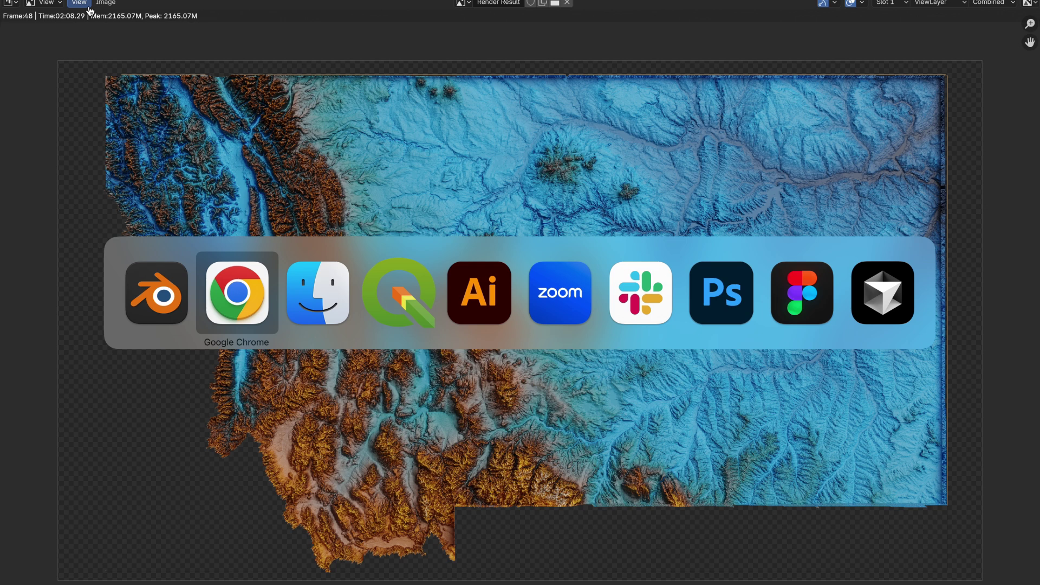
pyautogui.press('super+Tab')
pyautogui.press('super+shift+Tab')
pyautogui.press('super+shift+Tab')
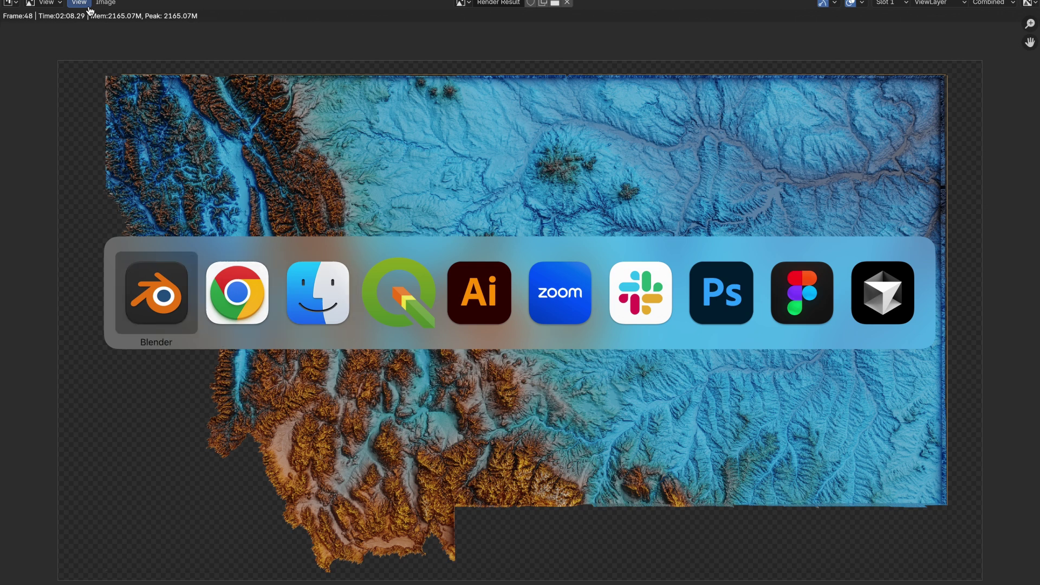
# - Save the rendered image as render.png in the montana-map folder on the Desktop
pyautogui.click(107, 4)
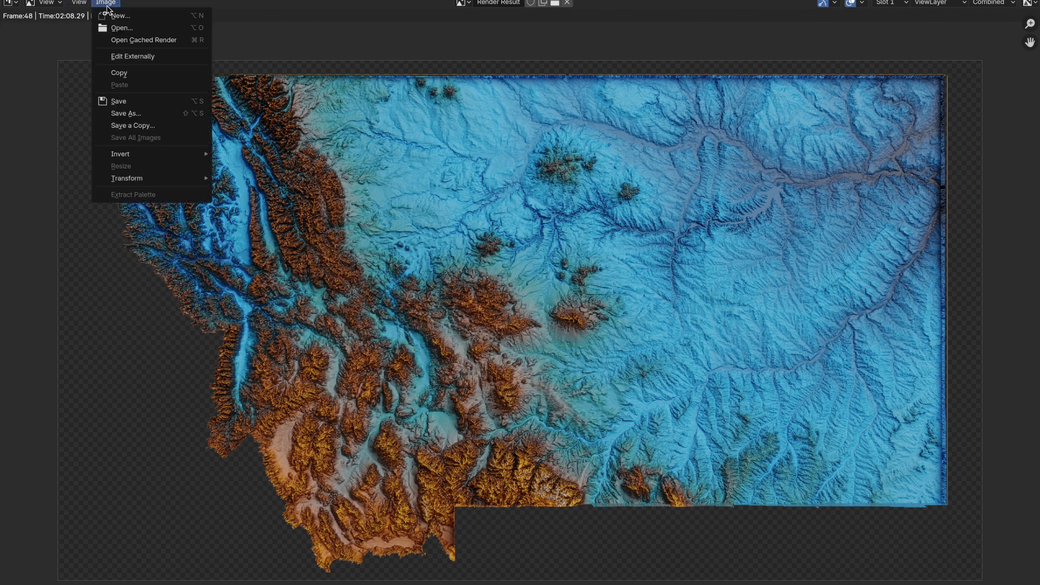
pyautogui.click(133, 113)
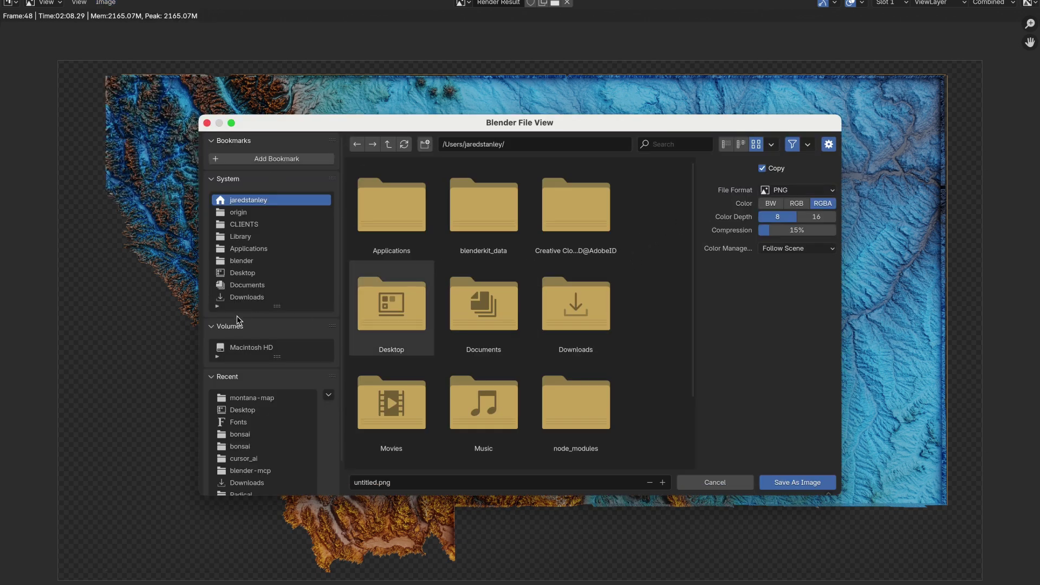
pyautogui.click(243, 272)
pyautogui.doubleClick(388, 208)
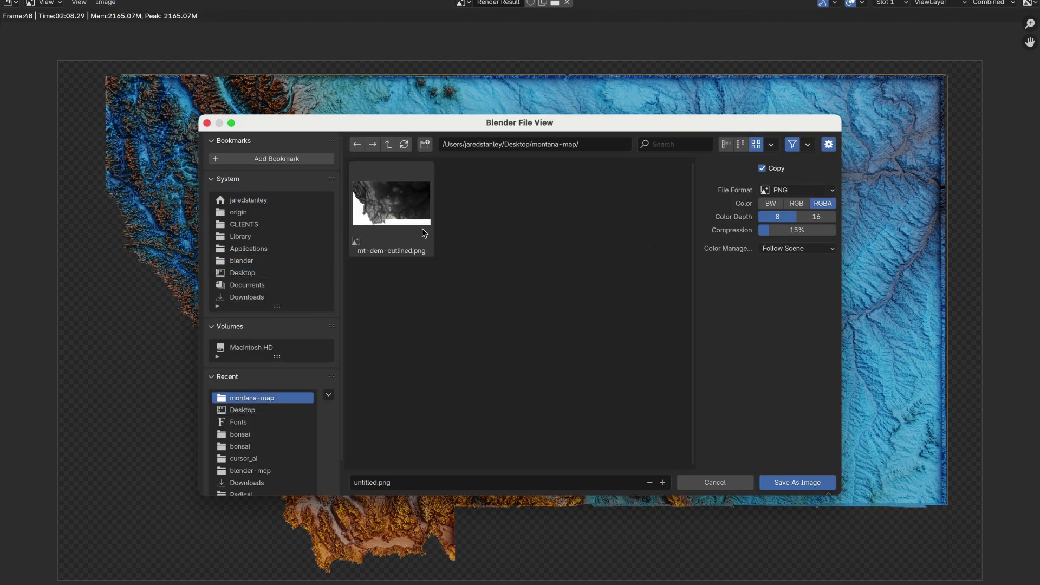
pyautogui.click(407, 482)
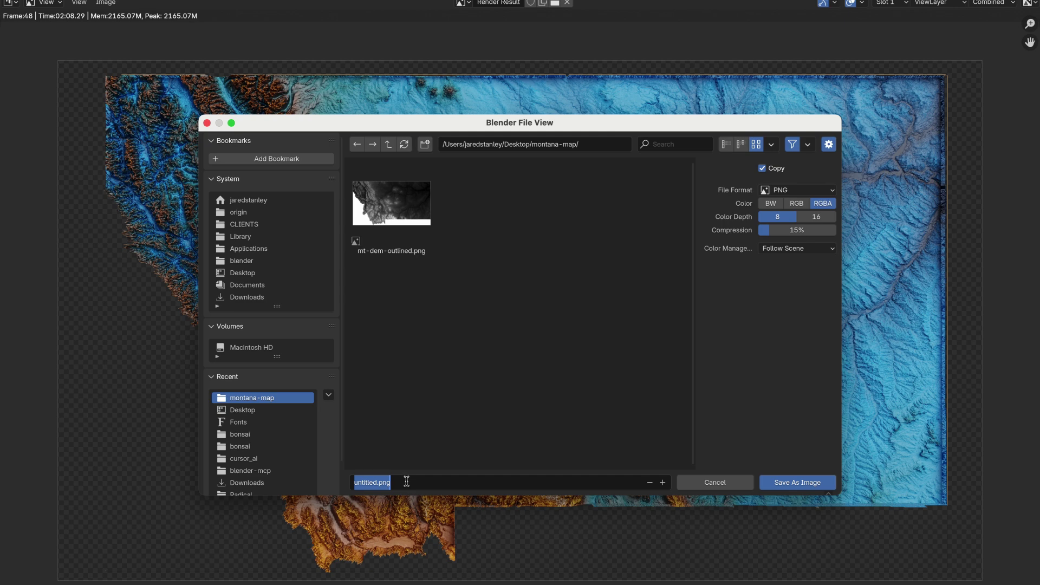
pyautogui.write('render')
pyautogui.press('Return')
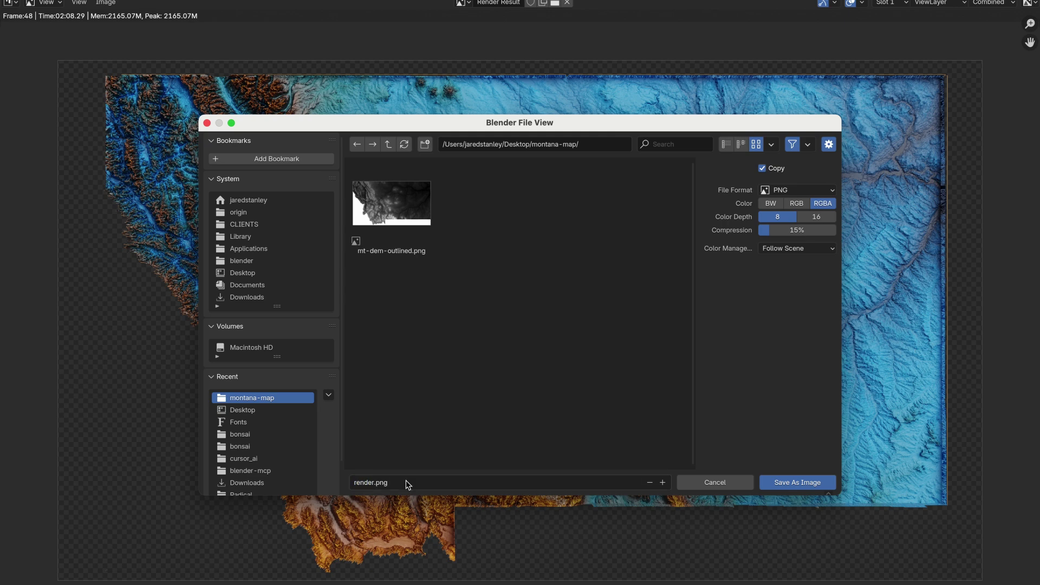
pyautogui.press('Return')
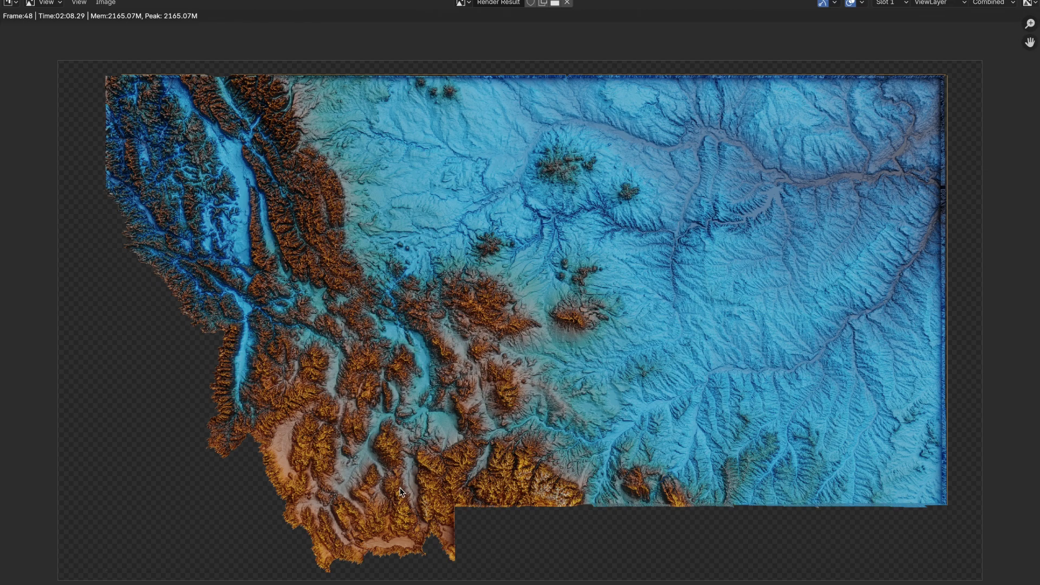
# - Switch to Photoshop, open render.png from the montana-map folder and deselect its layer
pyautogui.press('super+Tab')
pyautogui.press('super+Tab')
pyautogui.press('super+Tab')
pyautogui.press('super+Tab')
pyautogui.press('super+Tab')
pyautogui.press('super+Tab')
pyautogui.press('super+Tab')
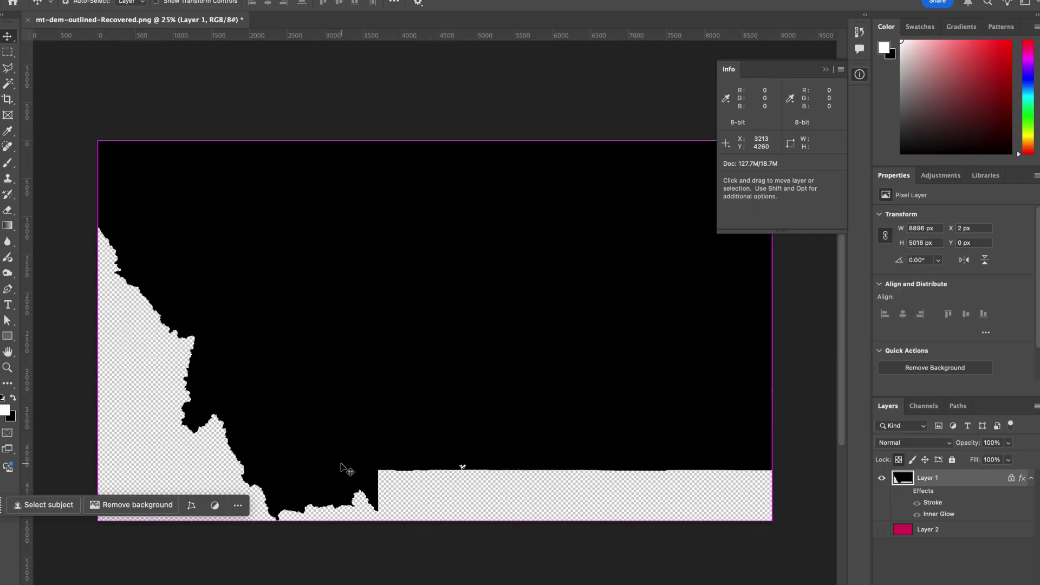
pyautogui.press('super+o')
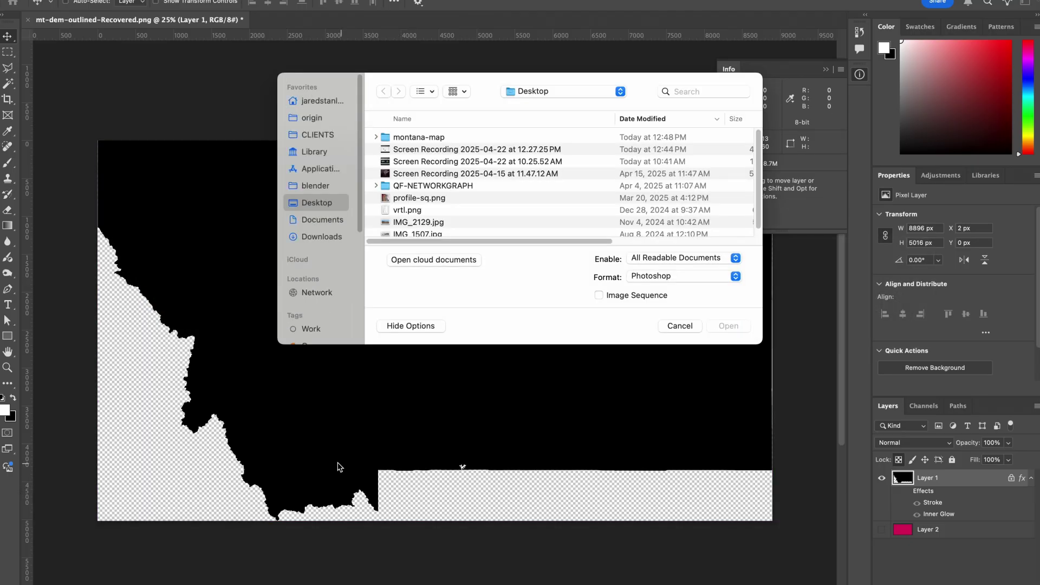
pyautogui.doubleClick(414, 139)
pyautogui.doubleClick(414, 138)
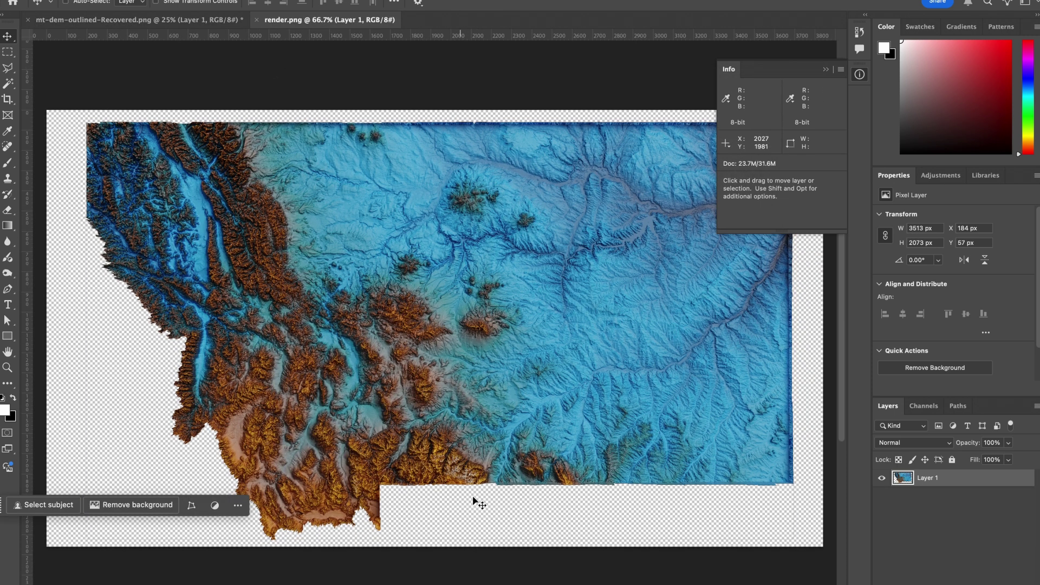
pyautogui.click(894, 524)
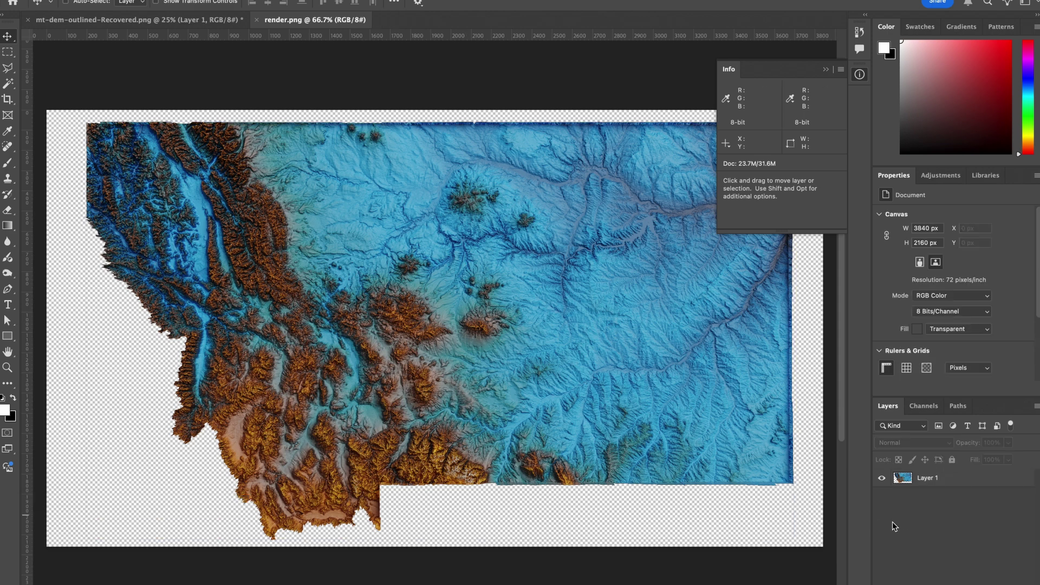
# - Return to Blender's scene, show the base curve and ground plane, and hide the terrain in both the viewport and renders
pyautogui.press('super+Tab')
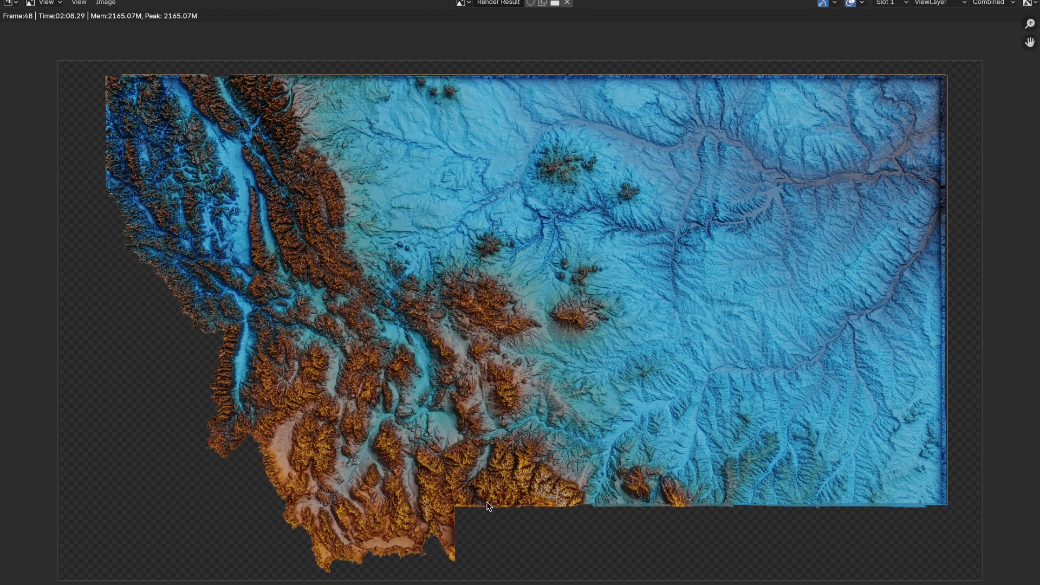
pyautogui.press('Escape')
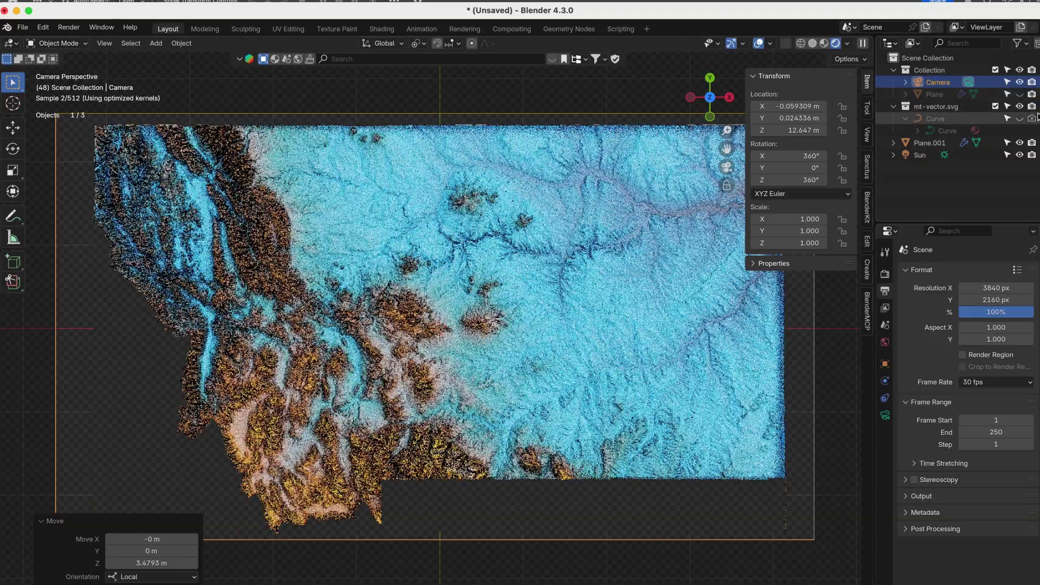
pyautogui.click(1020, 118)
pyautogui.click(1020, 94)
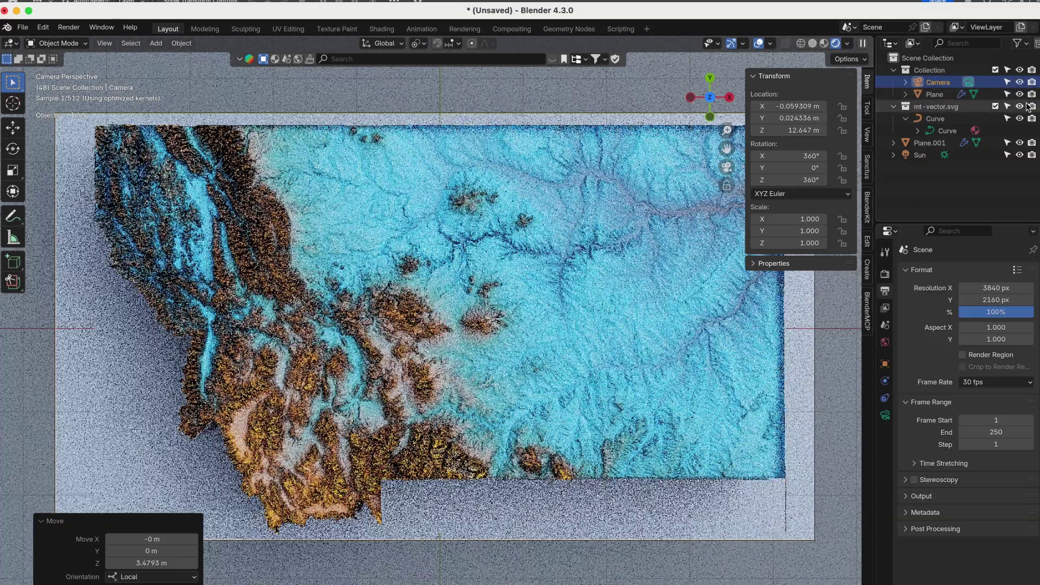
pyautogui.click(1020, 143)
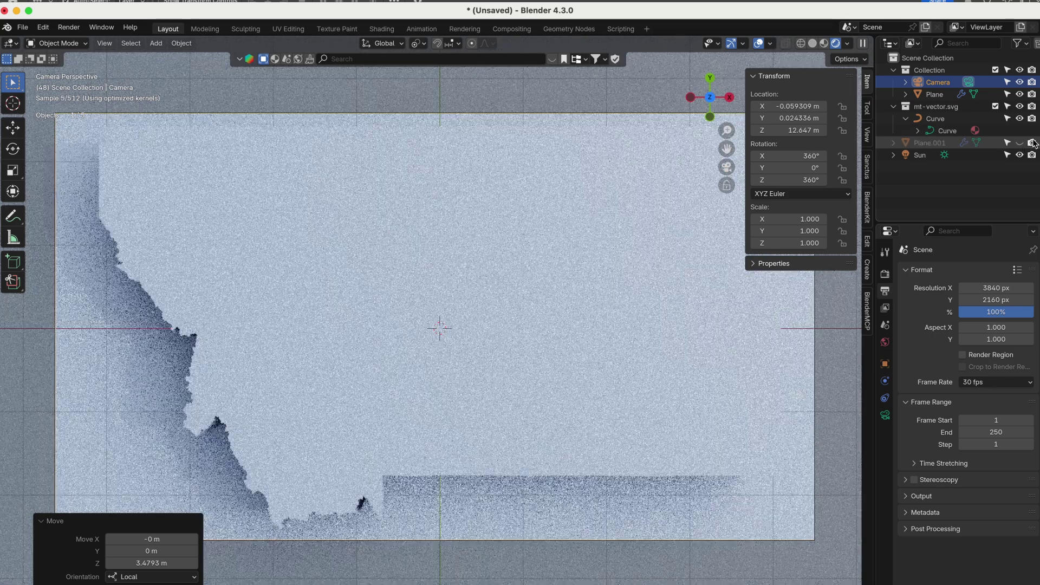
pyautogui.click(1032, 143)
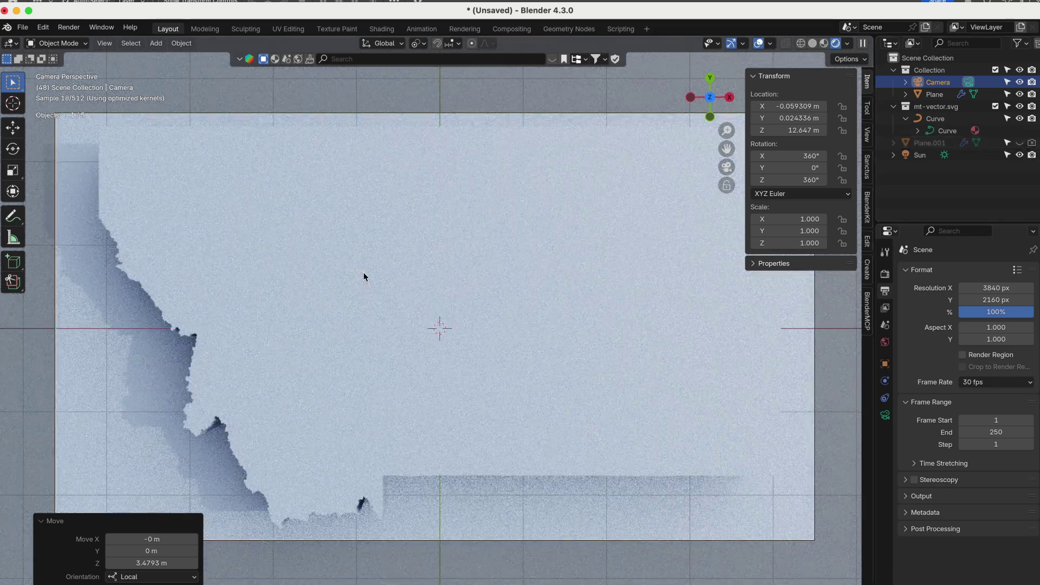
# - Render the base and ground without the terrain and save the image as render-shadow.png in the montana-map folder
pyautogui.press('F12')
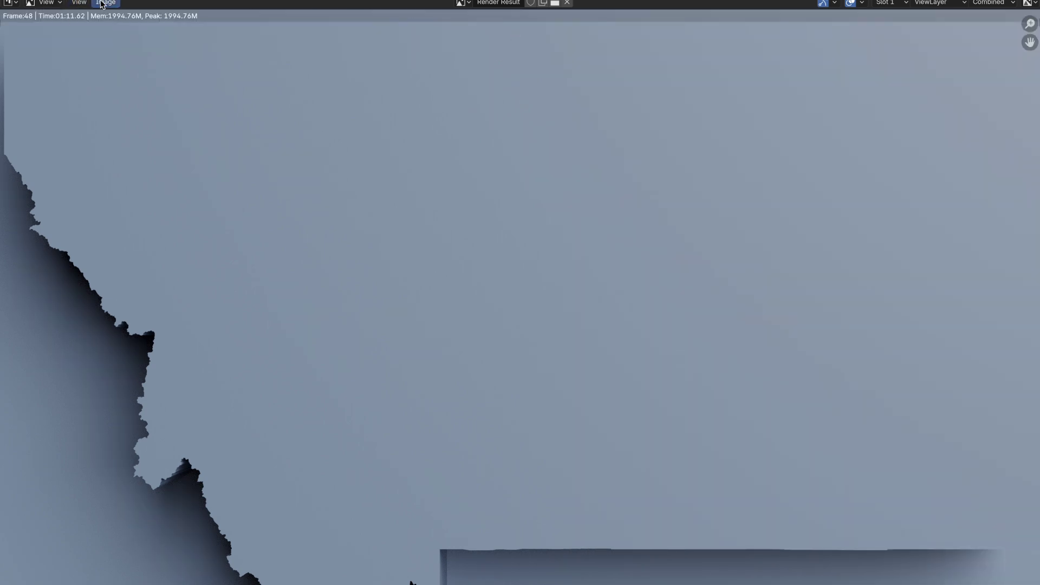
pyautogui.click(106, 2)
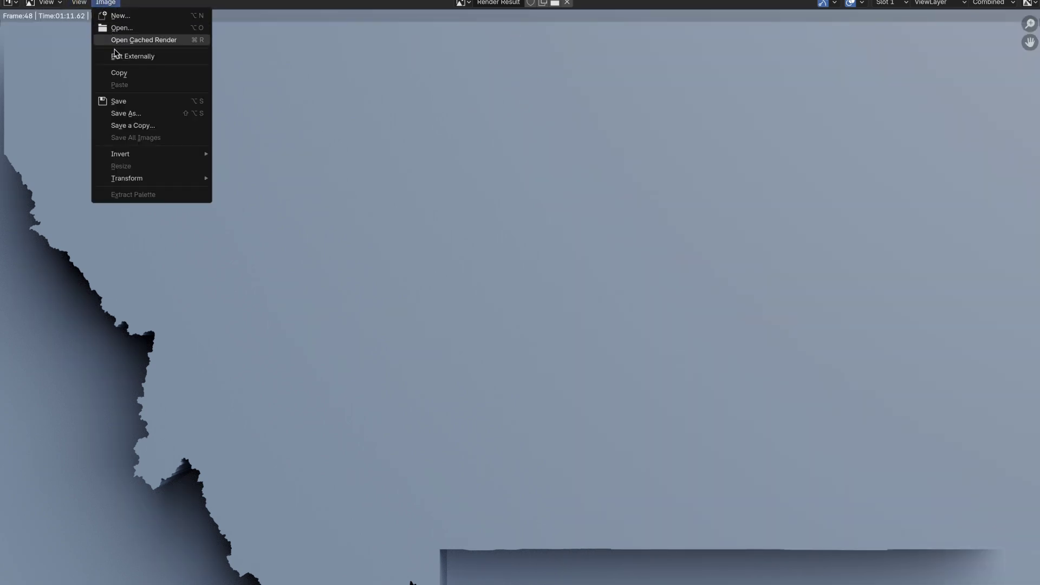
pyautogui.click(127, 113)
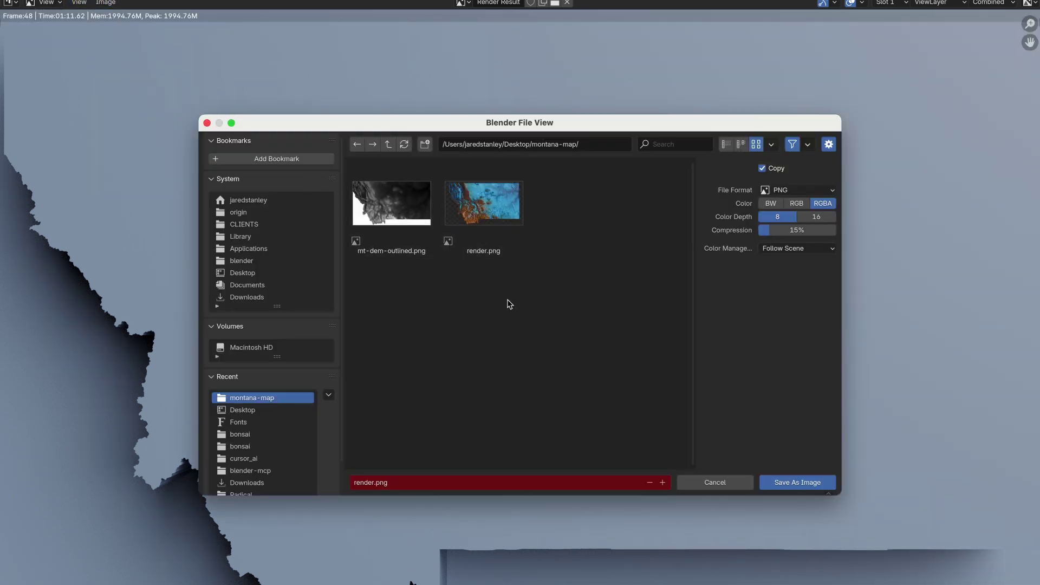
pyautogui.click(414, 485)
pyautogui.press('Right')
pyautogui.press('Left')
pyautogui.write('-shadow')
pyautogui.press('Return')
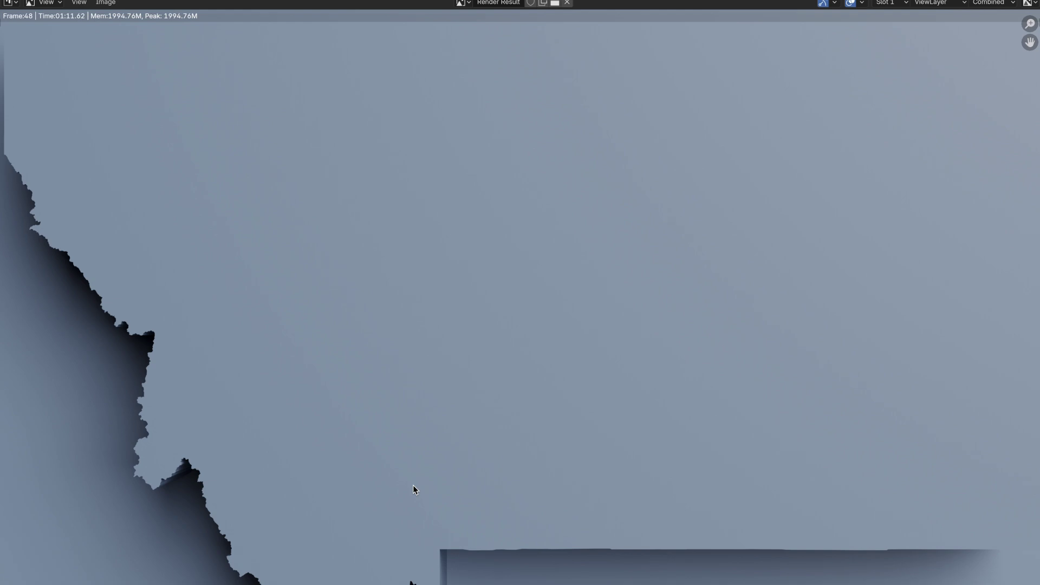
# - Place render-shadow.png from Finder's montana-map folder into Photoshop's render.png document at full canvas size
pyautogui.press('super+Tab')
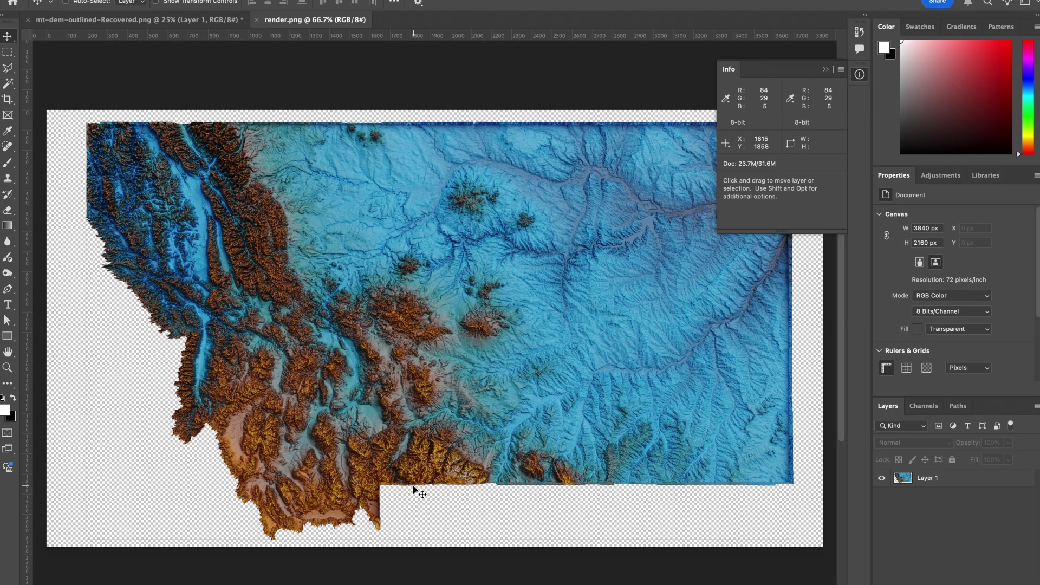
pyautogui.press('super+Tab')
pyautogui.press('super+Tab')
pyautogui.press('super+Tab')
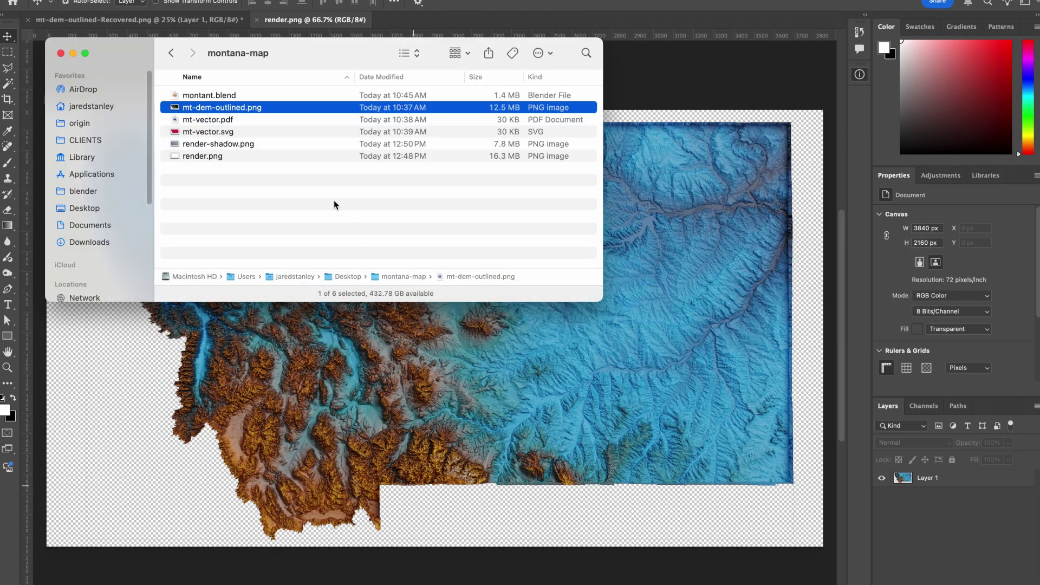
pyautogui.moveTo(222, 145); pyautogui.dragTo(307, 356)
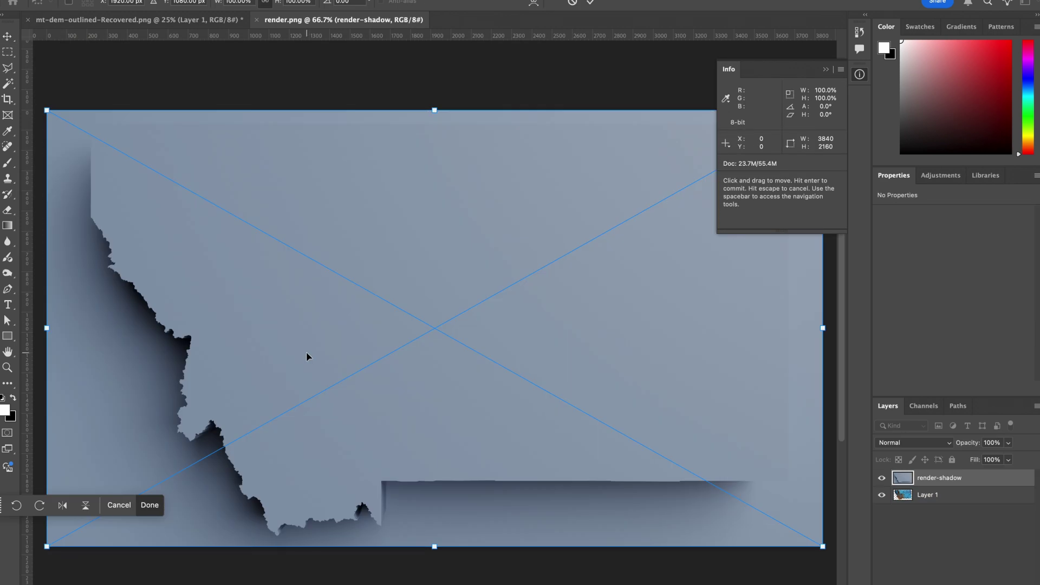
pyautogui.press('Return')
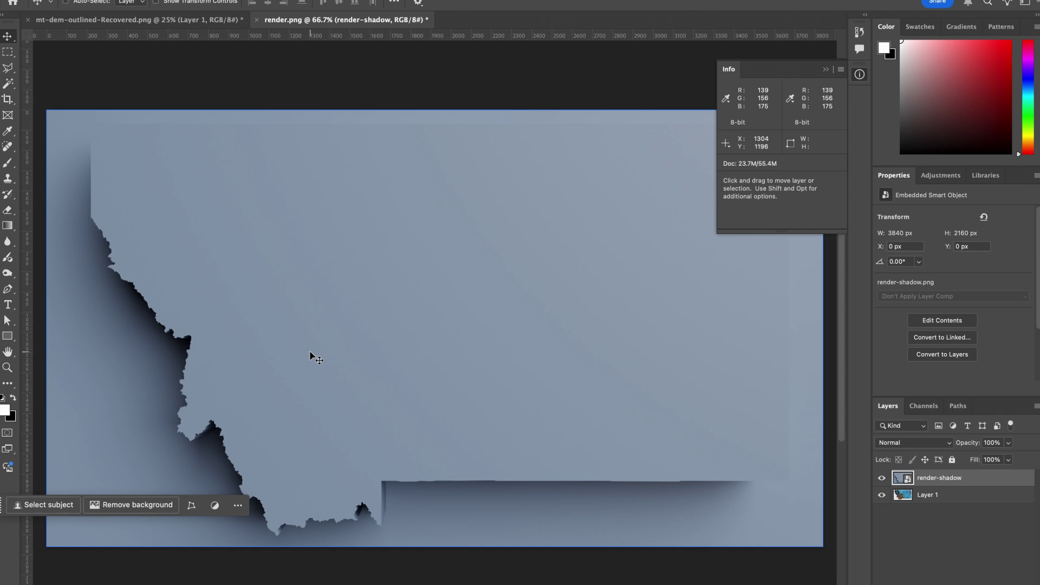
# - Move the render-shadow layer below the terrain layer and hide the contextual task bar
pyautogui.press('super+bracketleft')
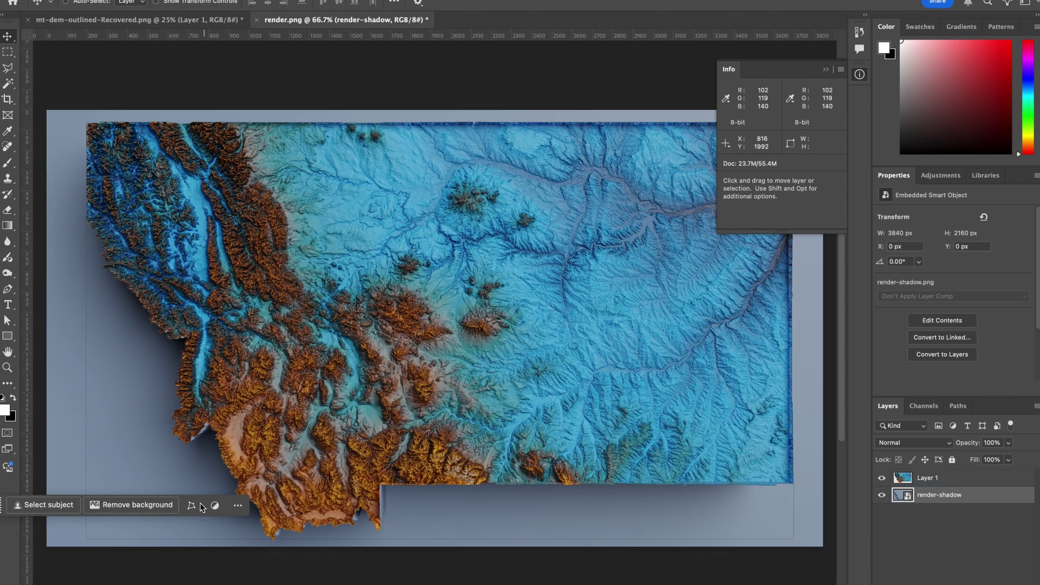
pyautogui.click(236, 506)
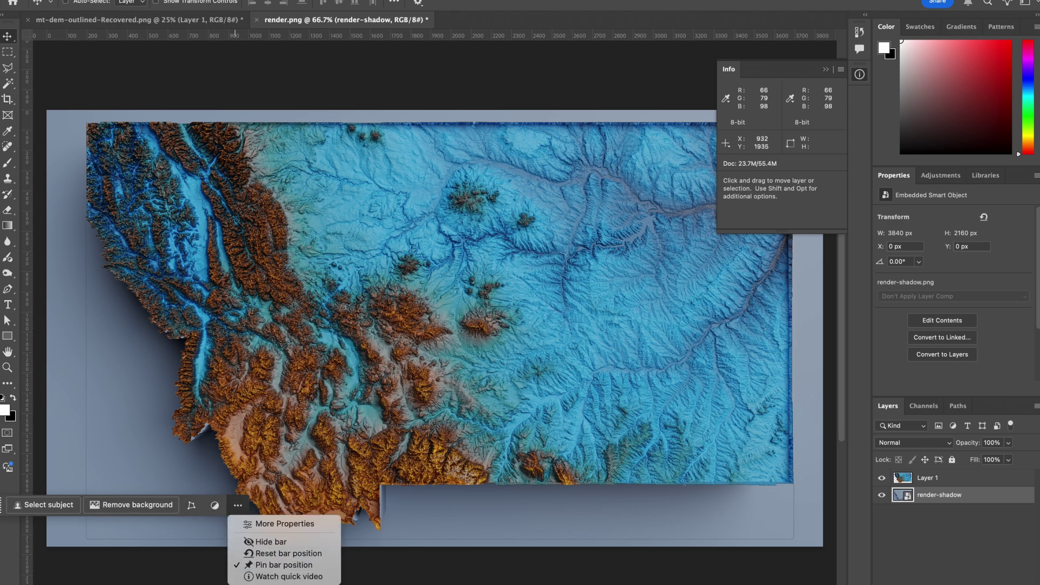
pyautogui.press('Escape')
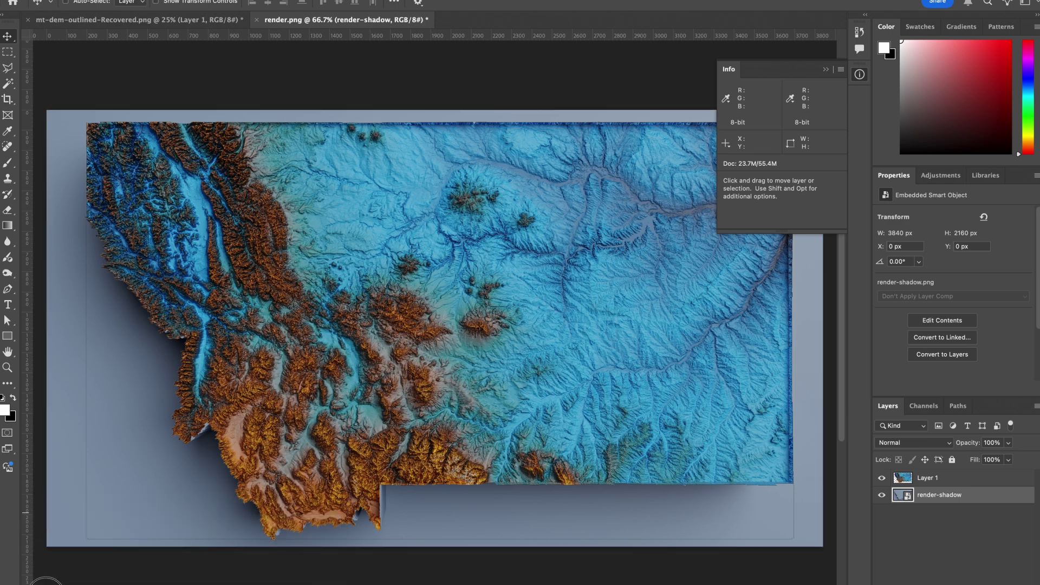
# - Toggle the visibility of the shadow and terrain layers to compare the composite with and without each
pyautogui.keyDown('super'); pyautogui.click(779, 458); pyautogui.keyUp('super')
pyautogui.click(882, 495)
pyautogui.click(882, 496)
pyautogui.click(882, 478)
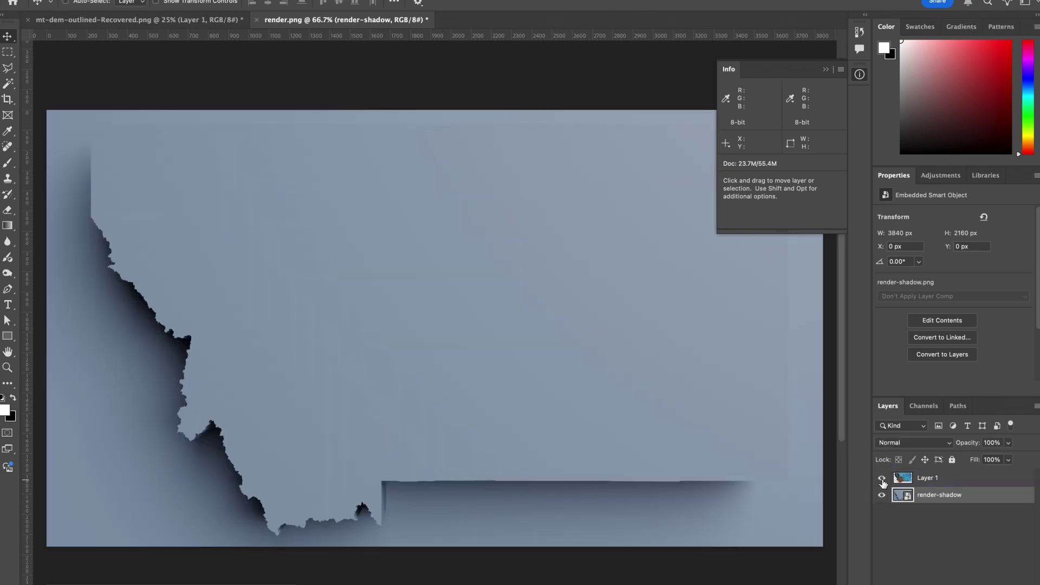
pyautogui.click(882, 478)
pyautogui.click(882, 478)
pyautogui.click(882, 478)
pyautogui.click(882, 478)
pyautogui.click(882, 478)
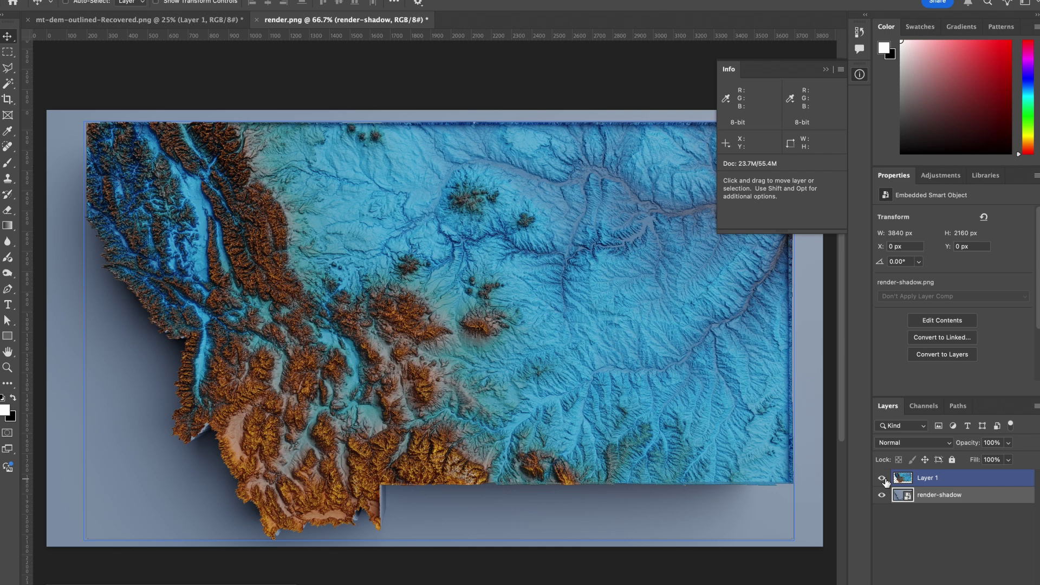
pyautogui.click(886, 479)
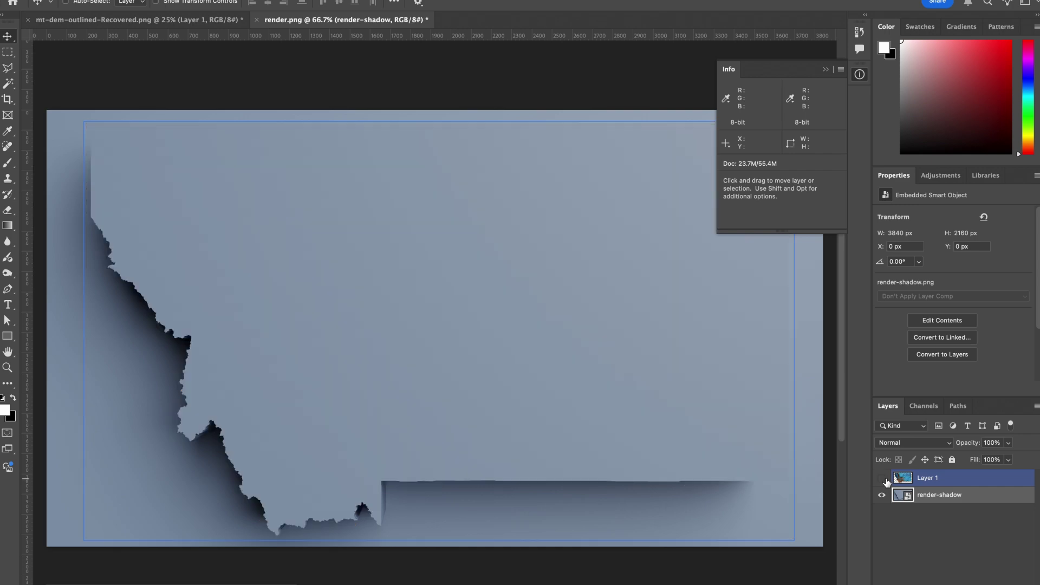
pyautogui.click(889, 480)
pyautogui.click(889, 480)
pyautogui.click(890, 480)
pyautogui.click(889, 480)
pyautogui.click(889, 480)
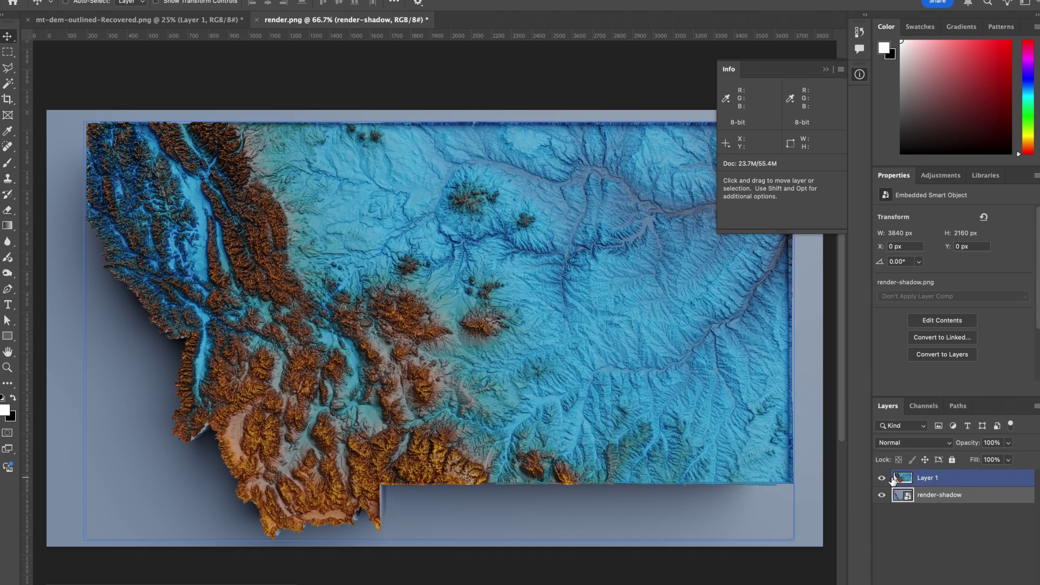
pyautogui.click(780, 523)
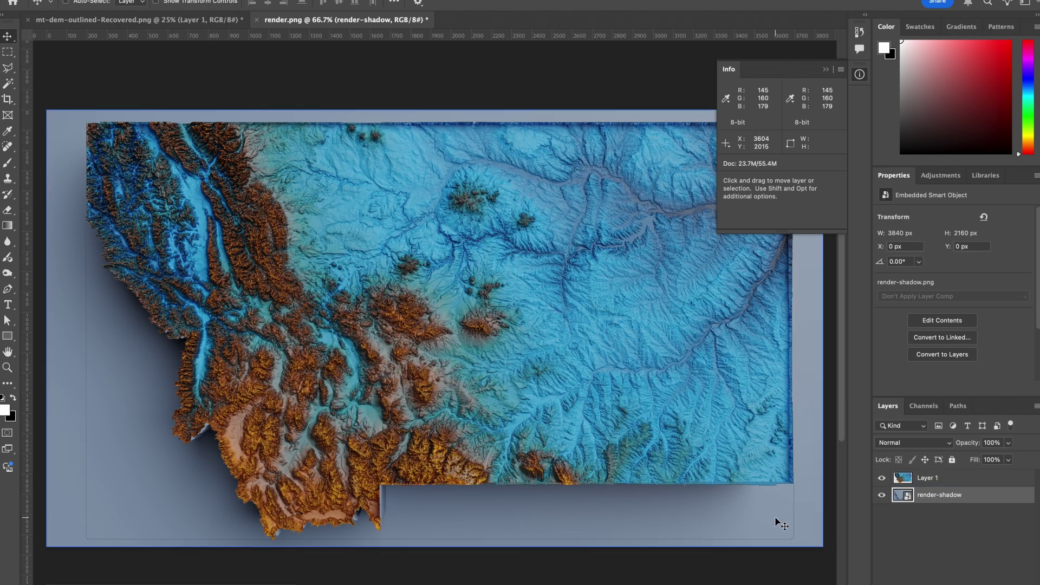